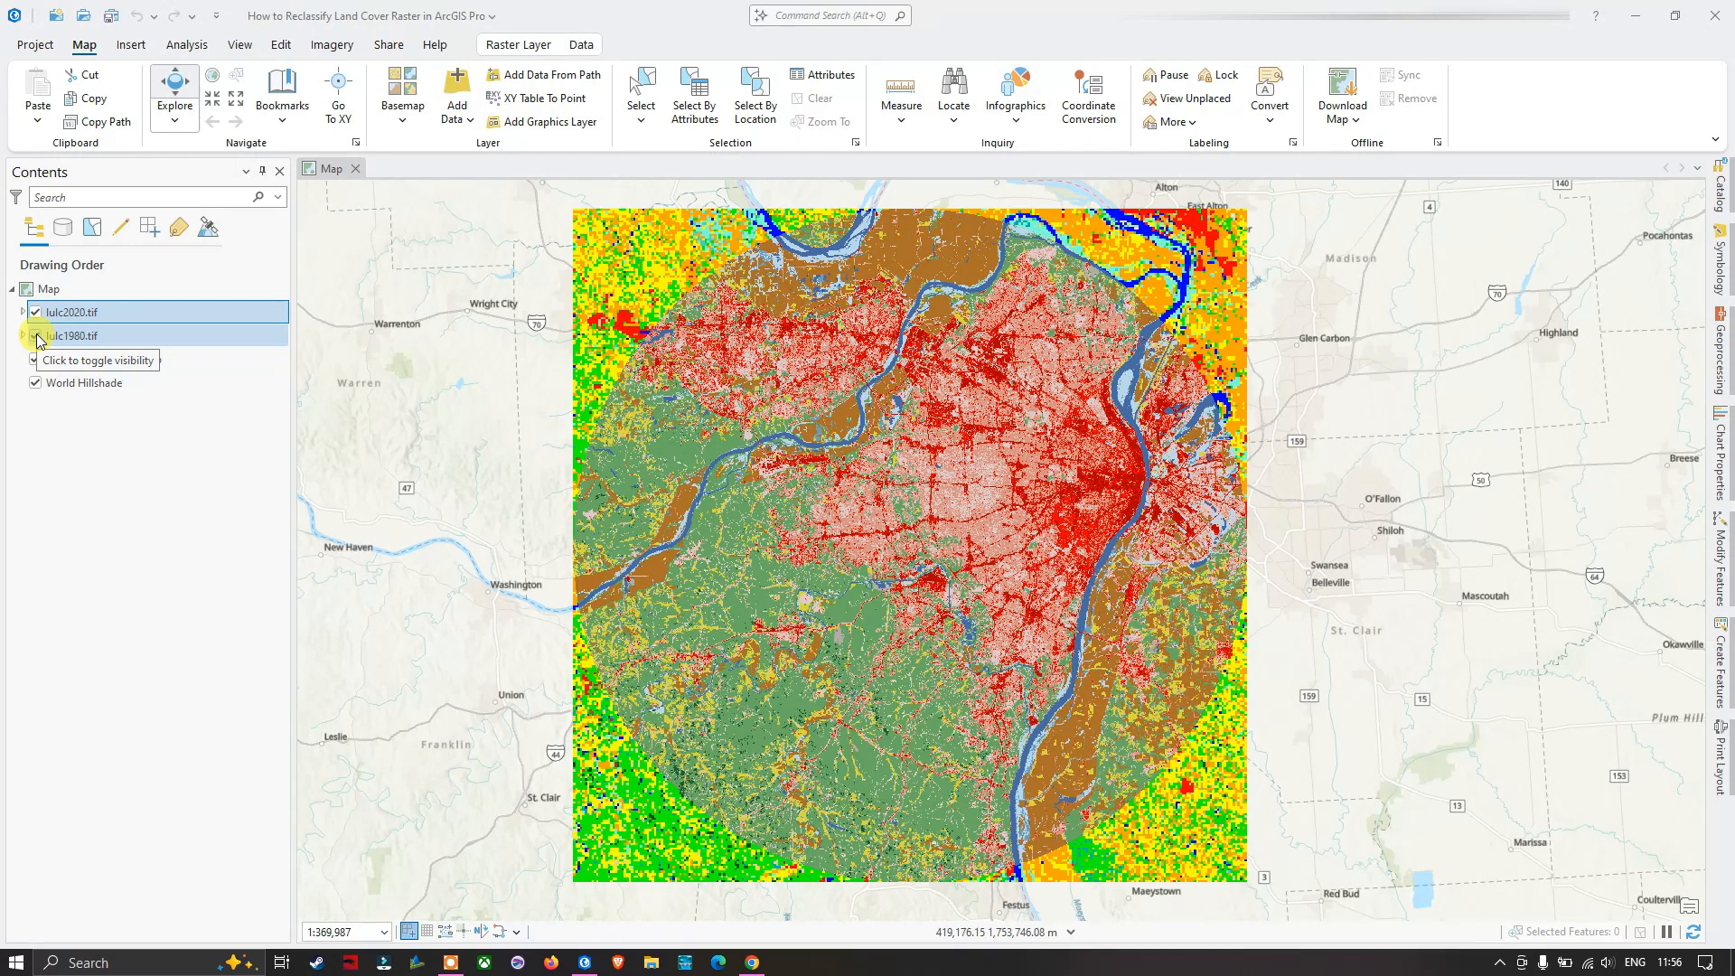
Hide the lulc1980.tif layer on the map
click(36, 336)
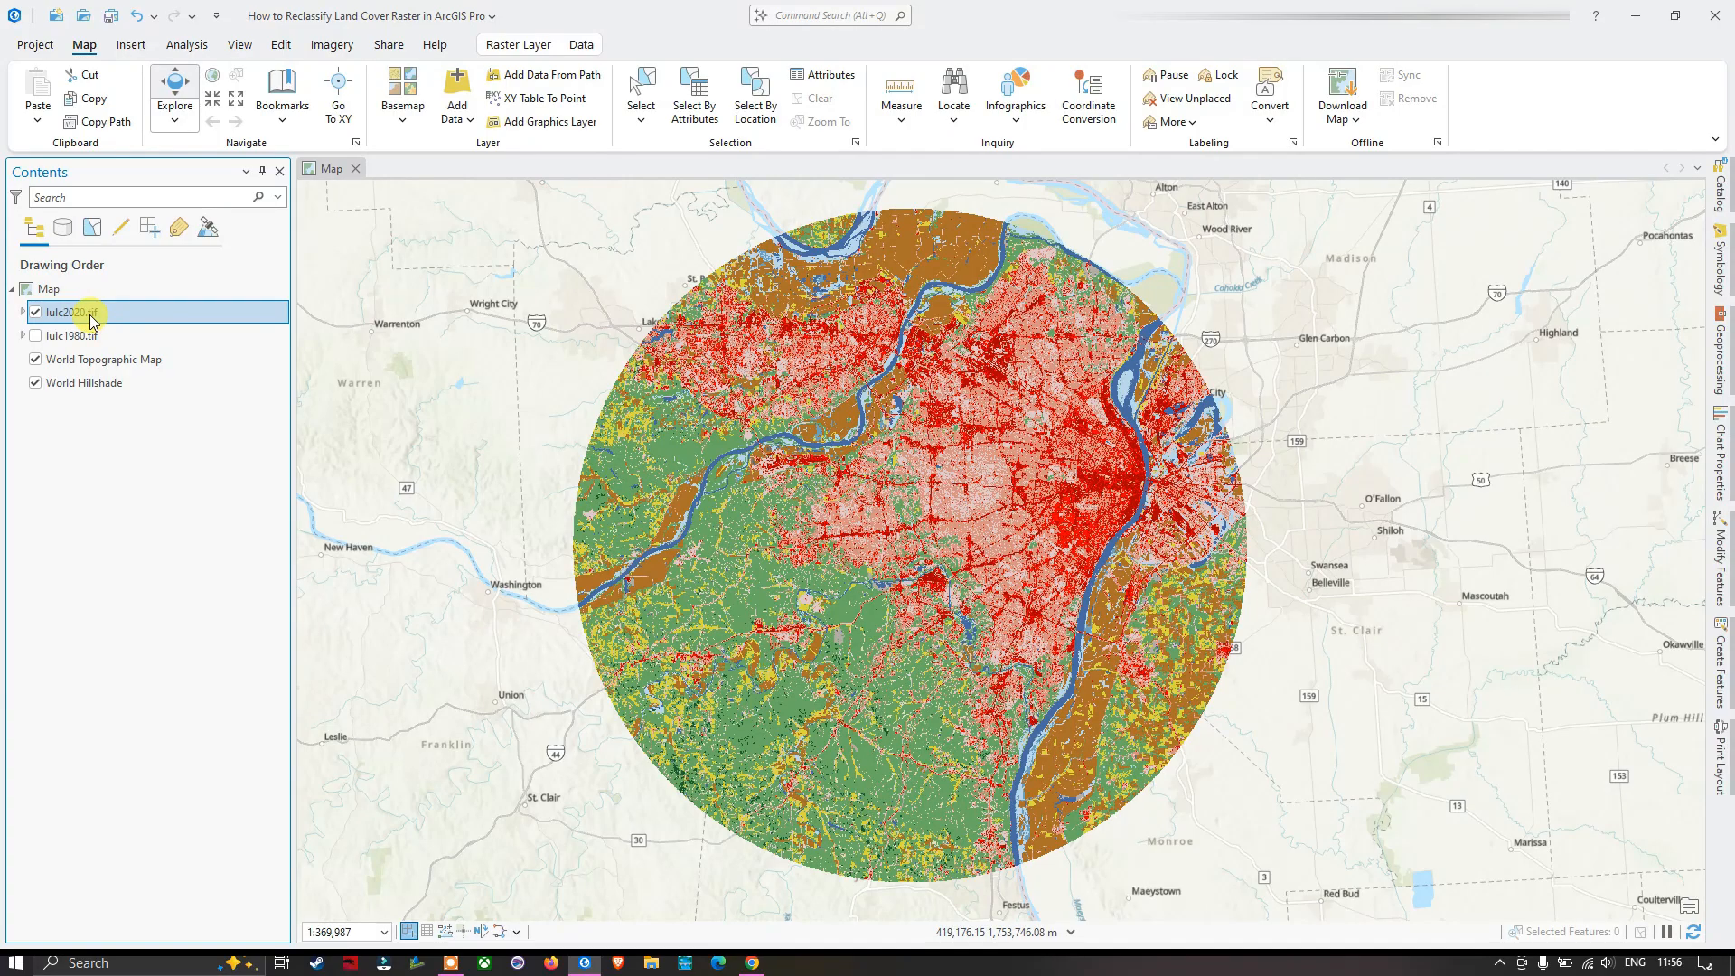
Examine the class values and colours in the legend of the lulc2020.tif layer, then collapse the legend
click(24, 312)
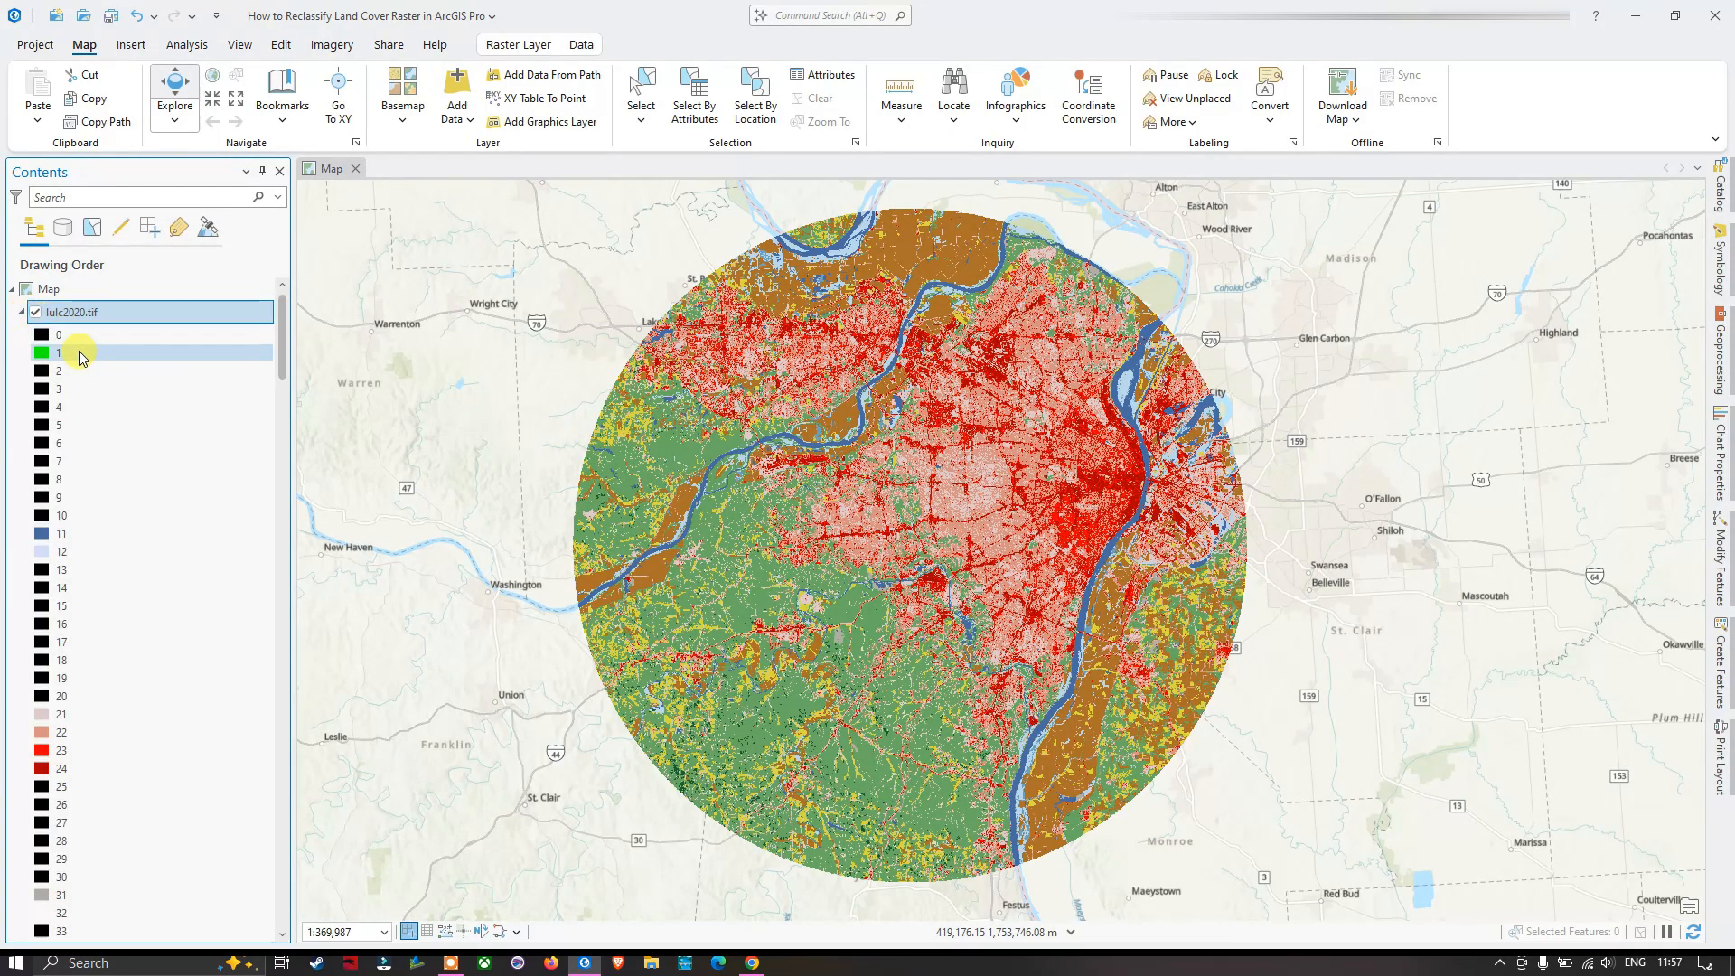
scroll(105, 371, down, 4)
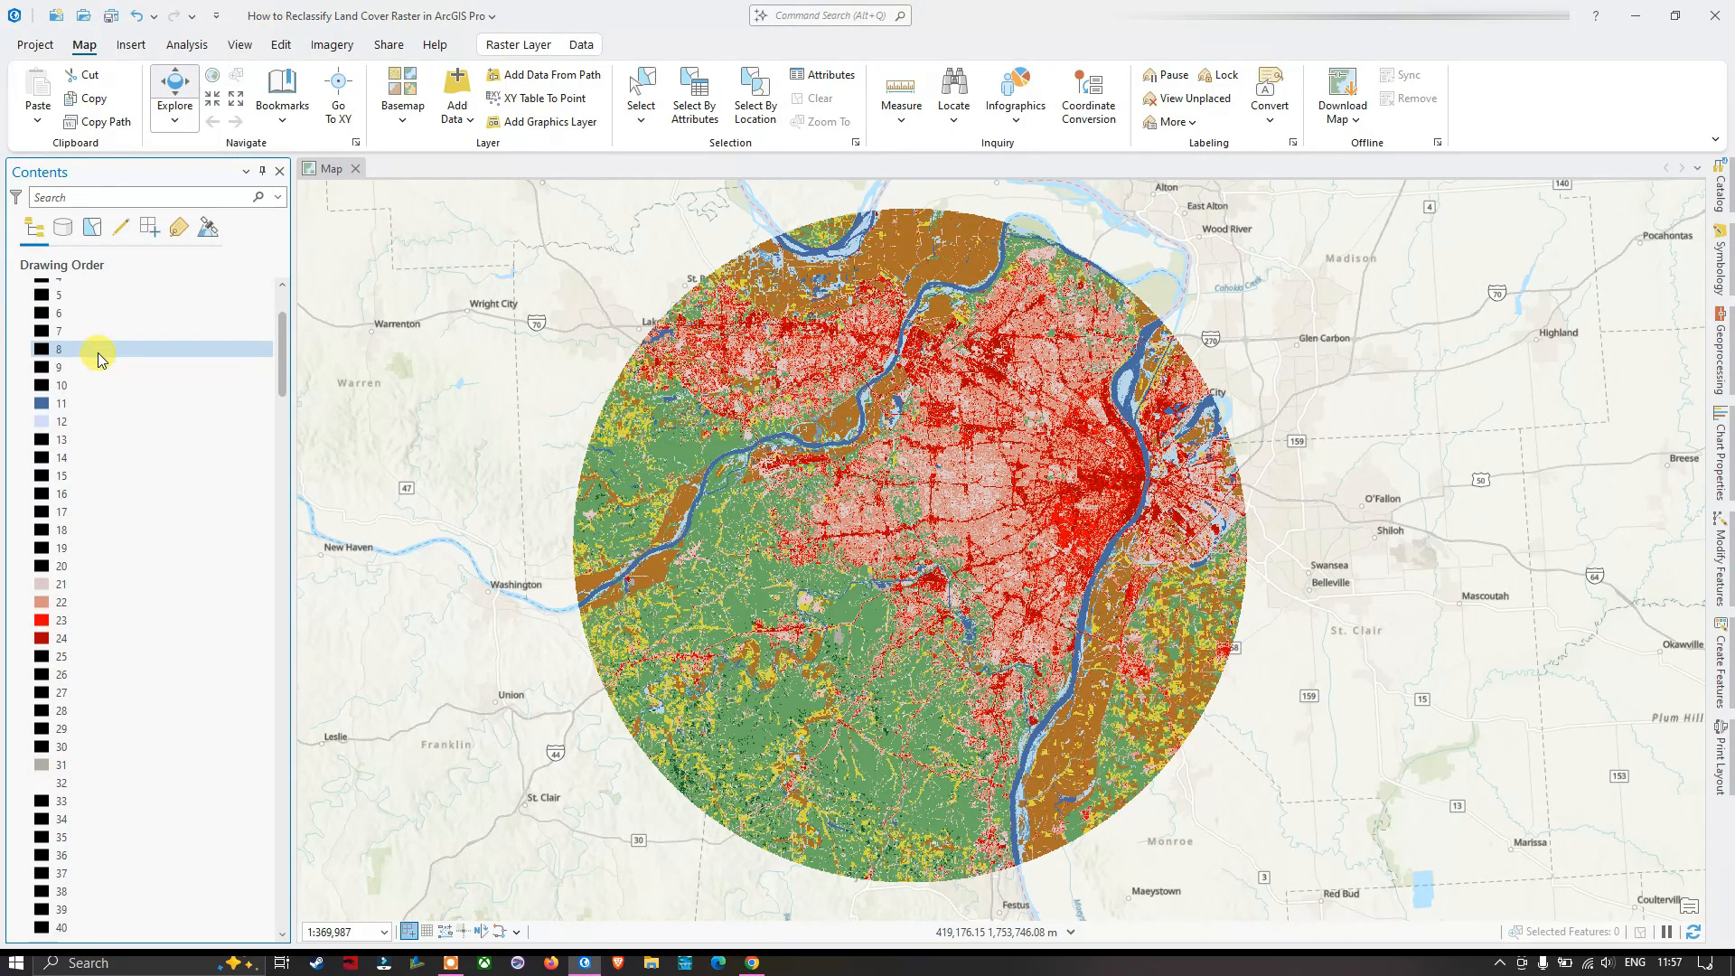
scroll(98, 357, down, 15)
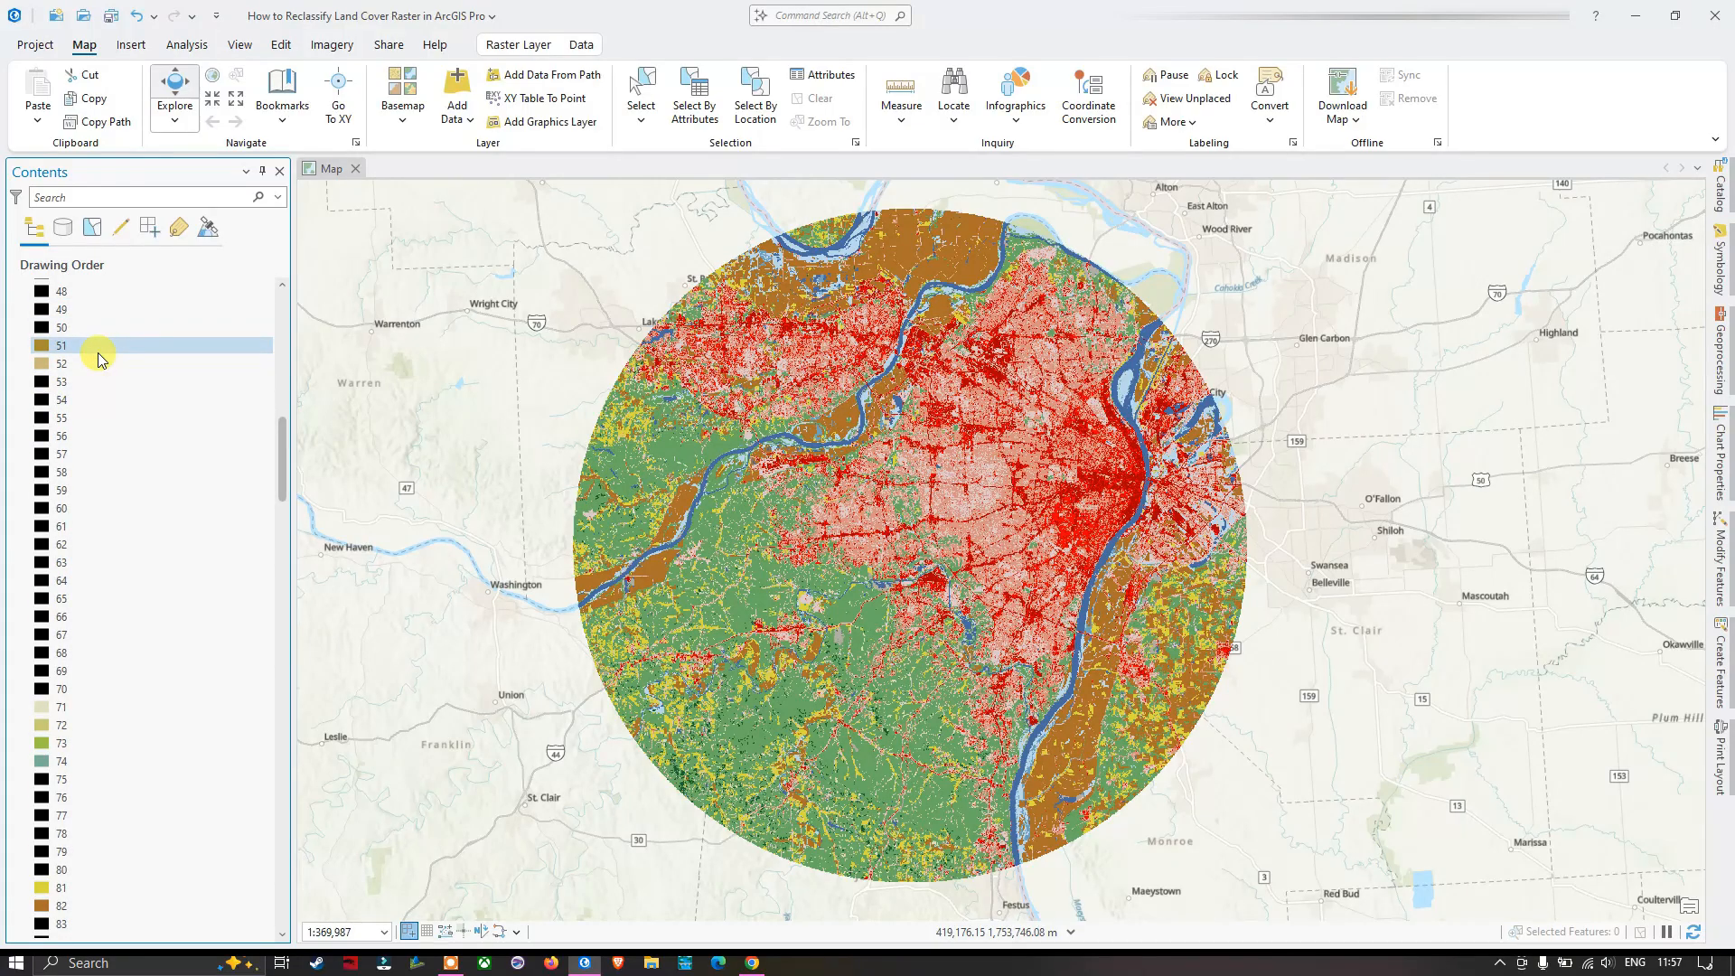
scroll(99, 358, up, 11)
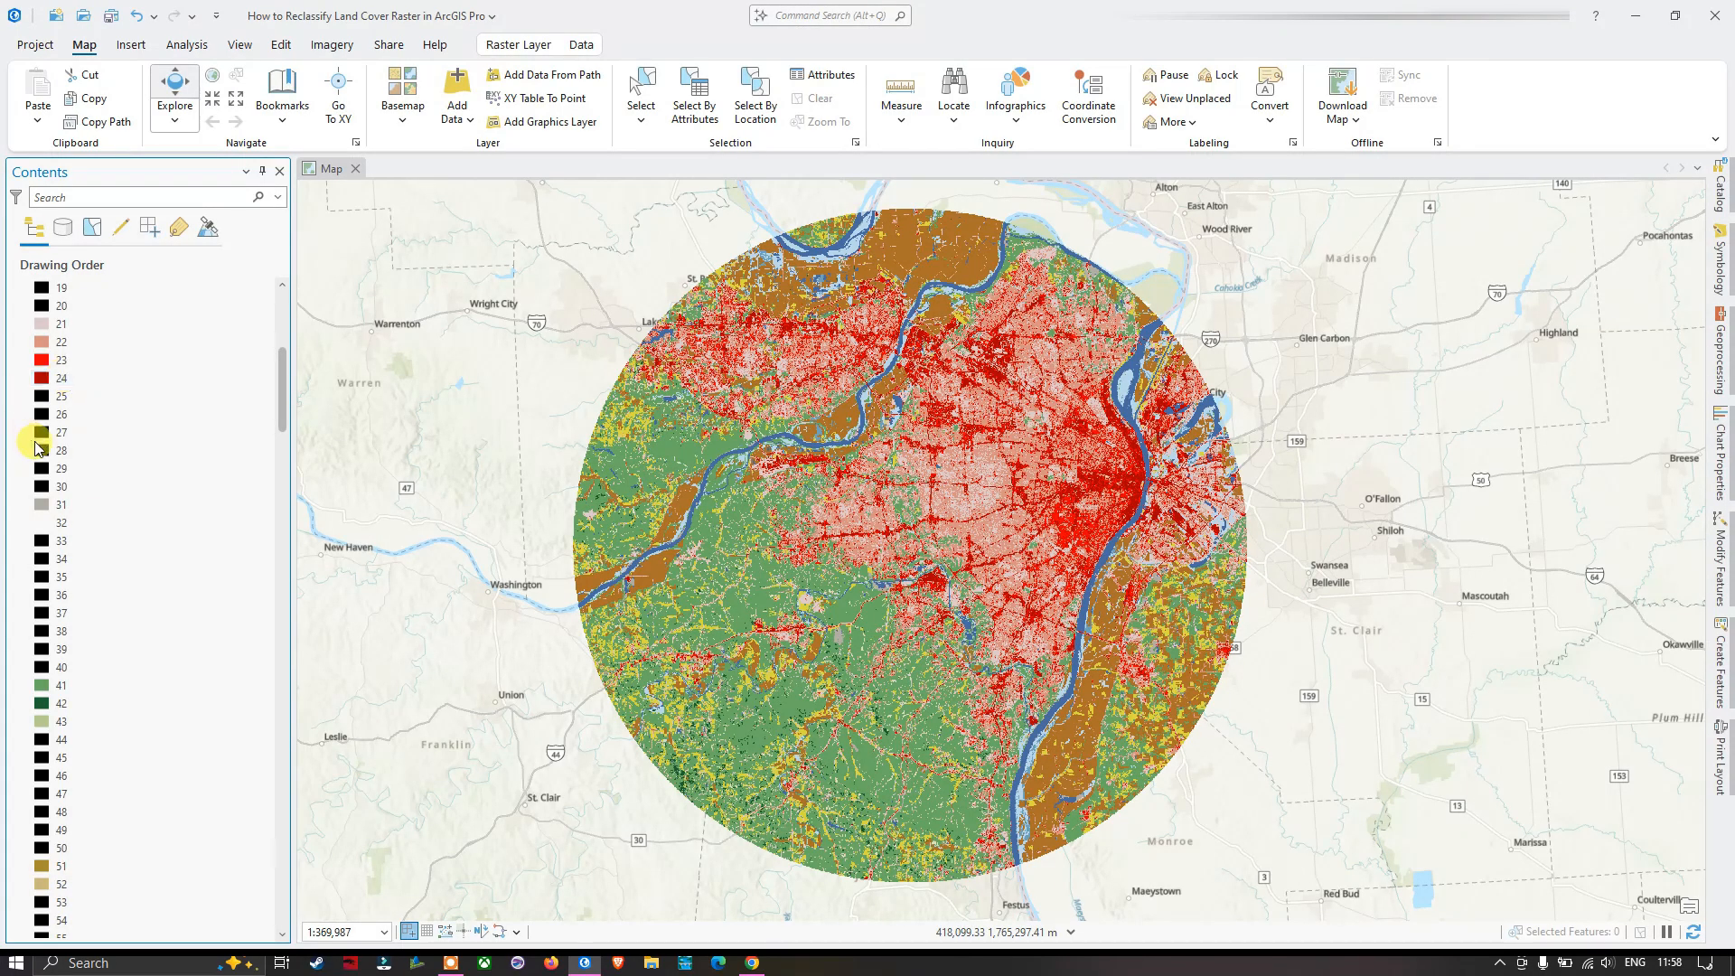
scroll(73, 455, down, 1)
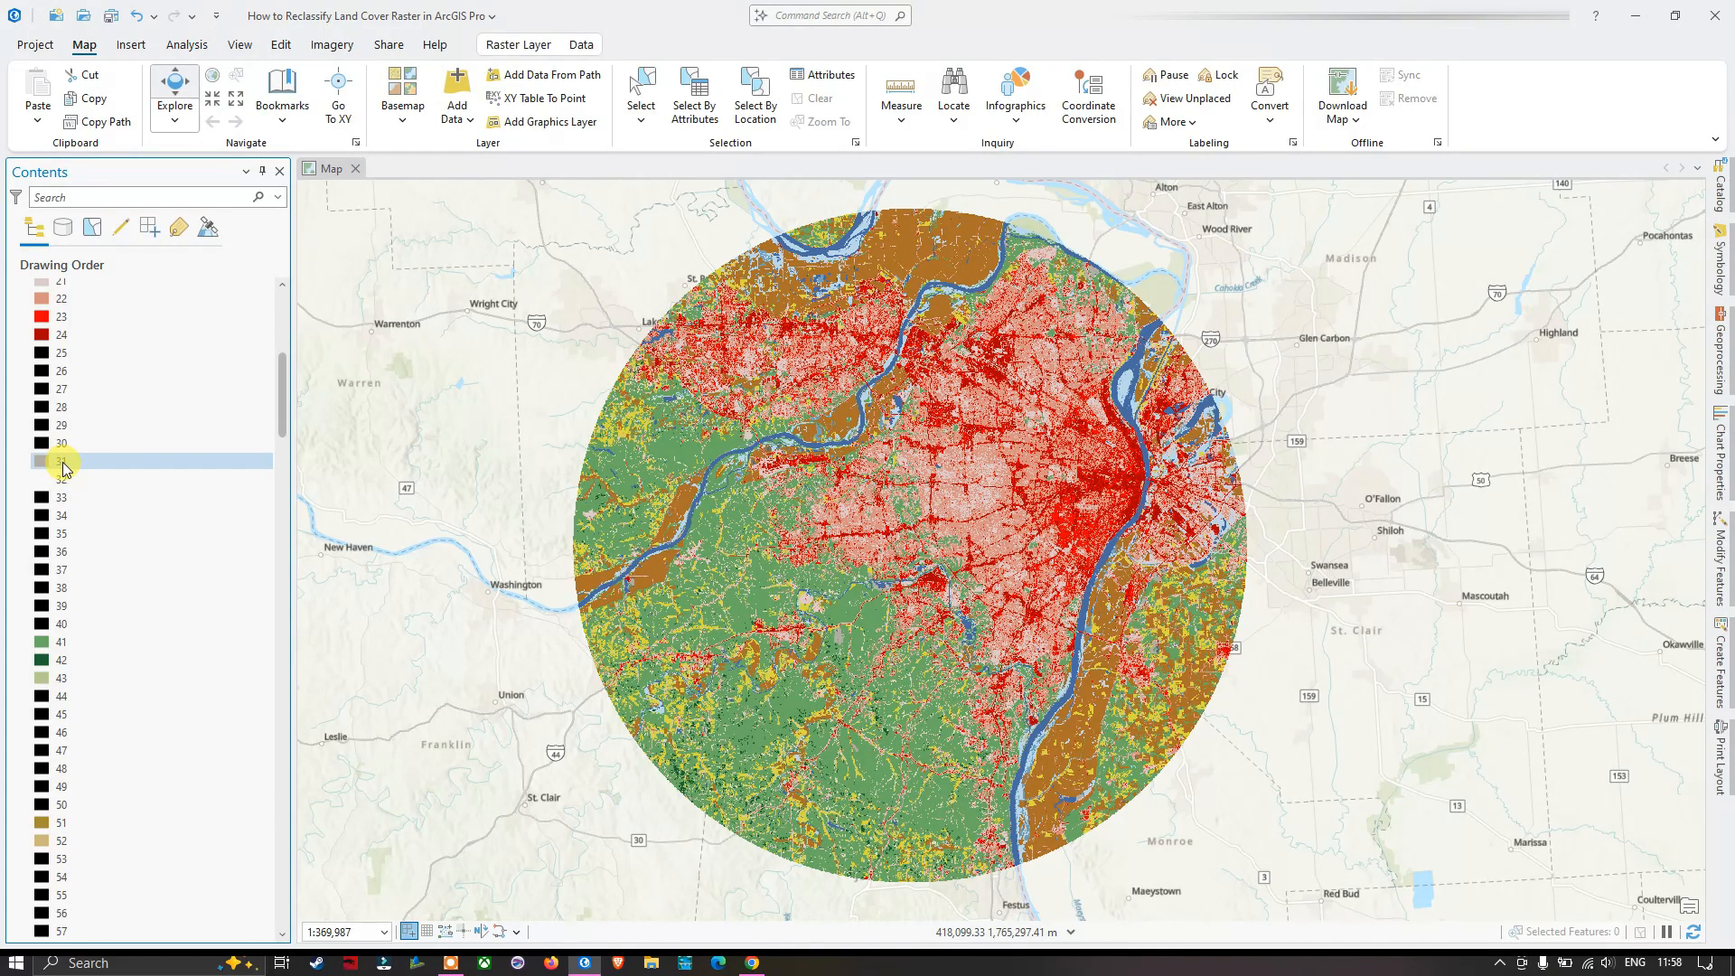
scroll(68, 463, down, 1)
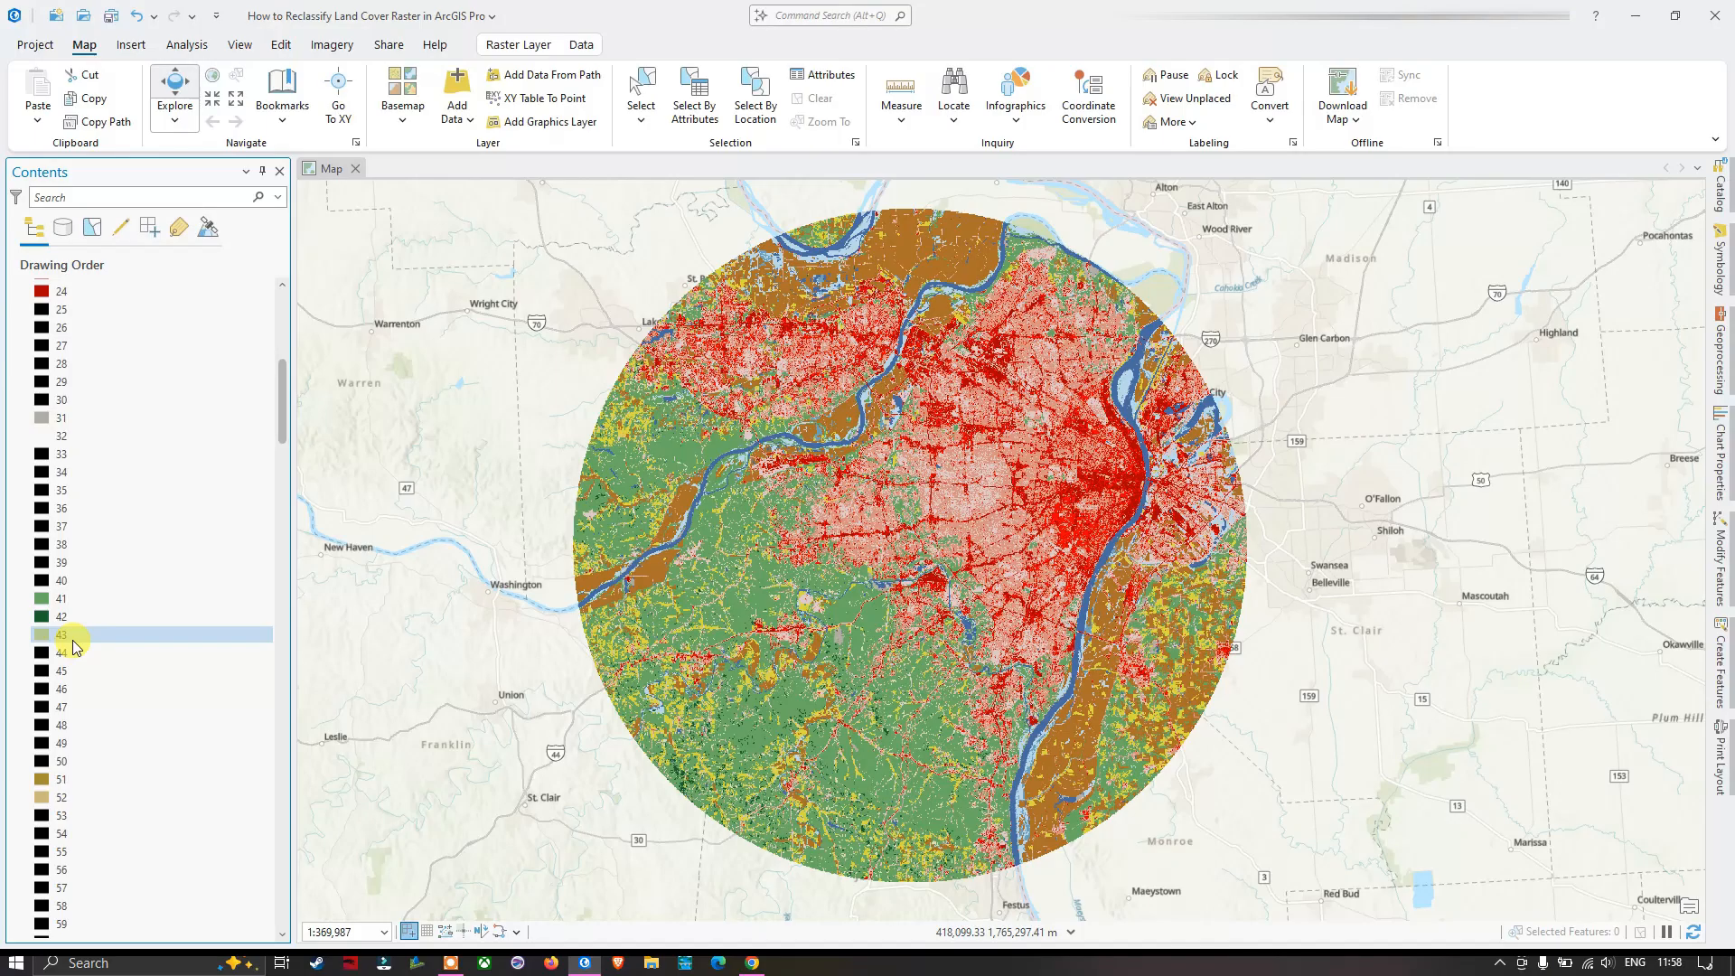
scroll(73, 639, down, 1)
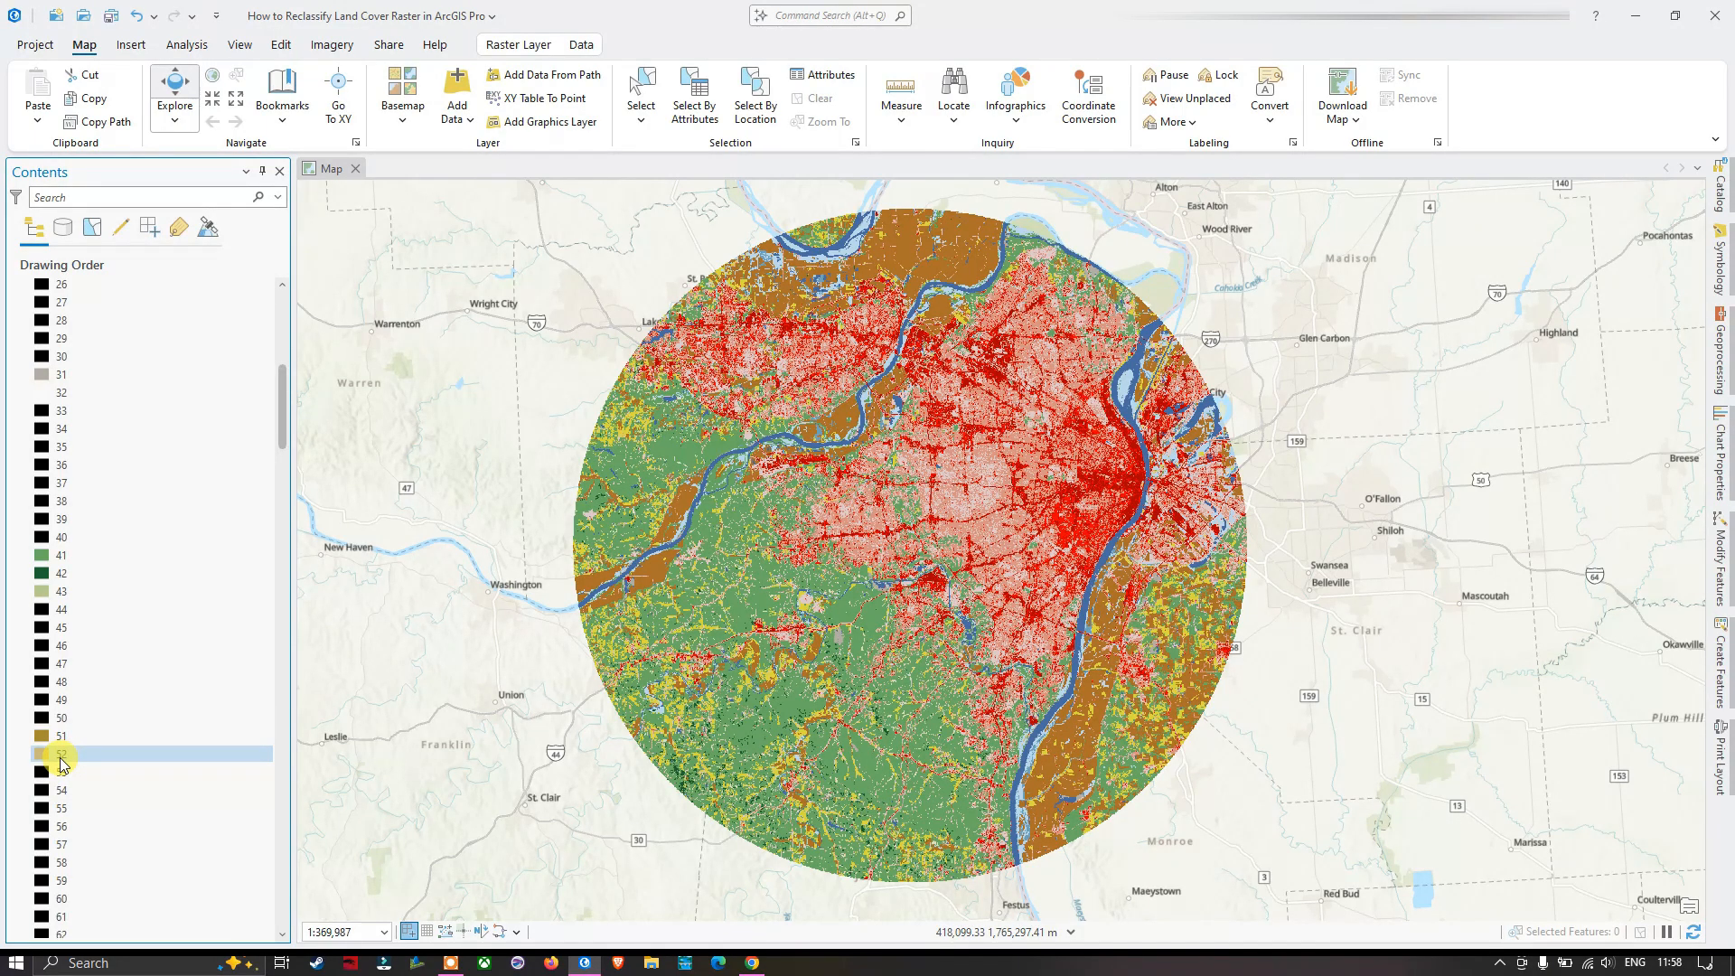
scroll(65, 734, down, 5)
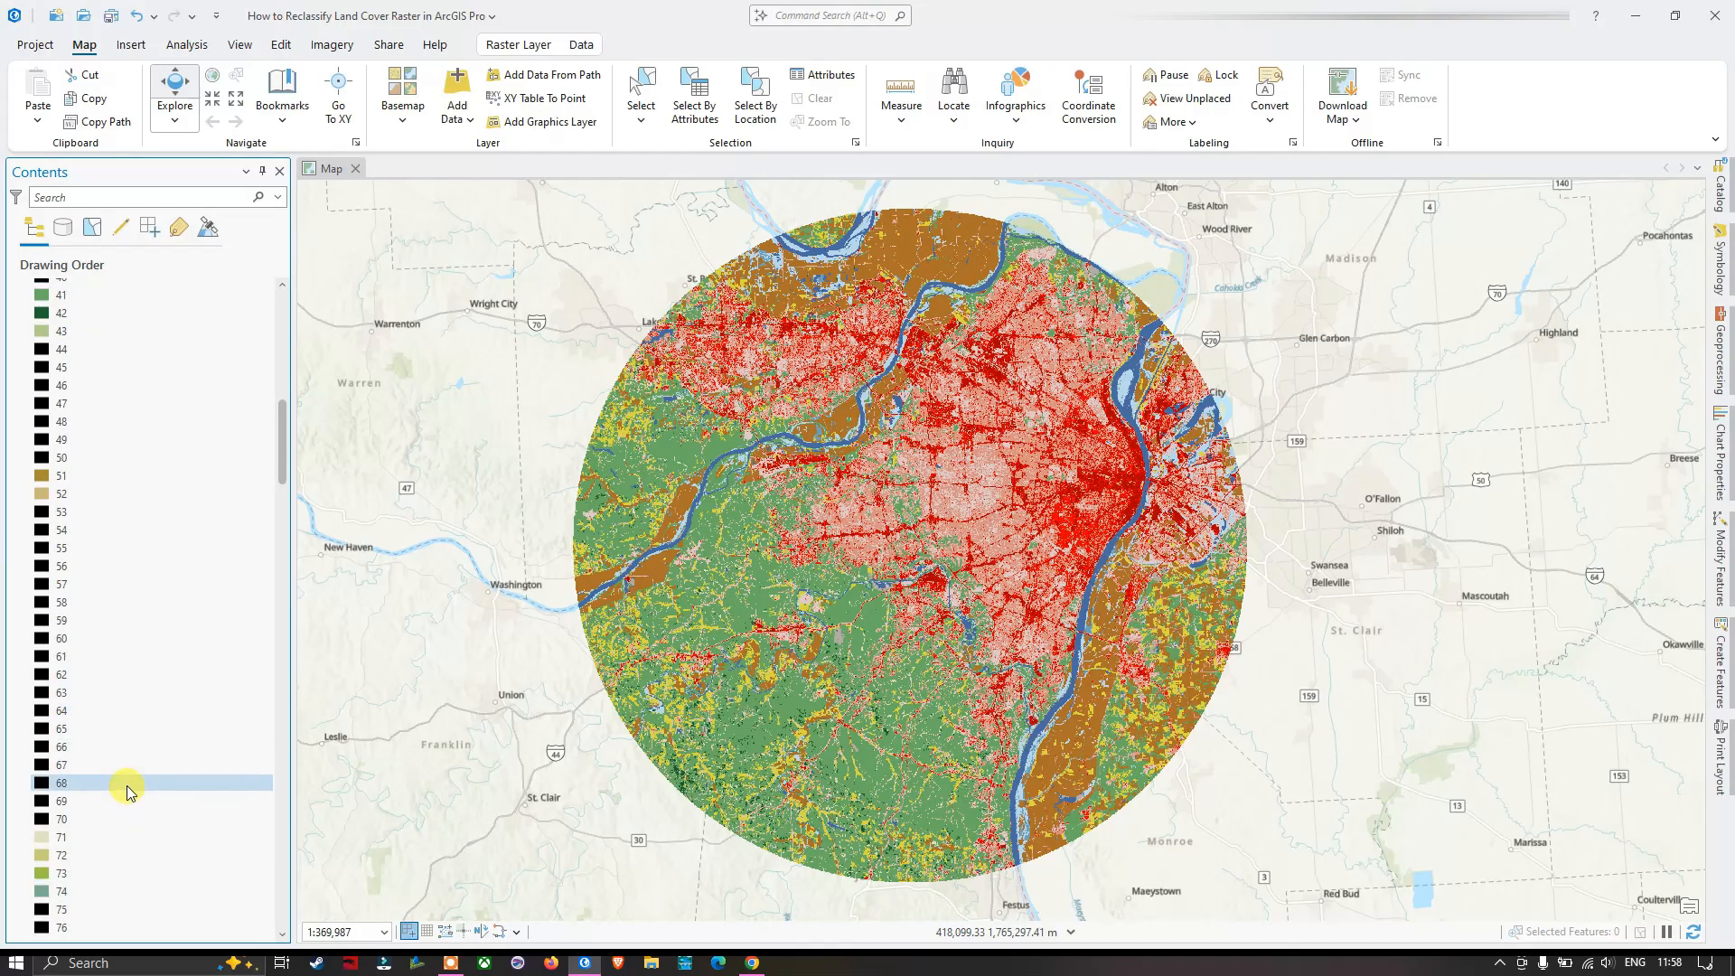
scroll(73, 814, down, 2)
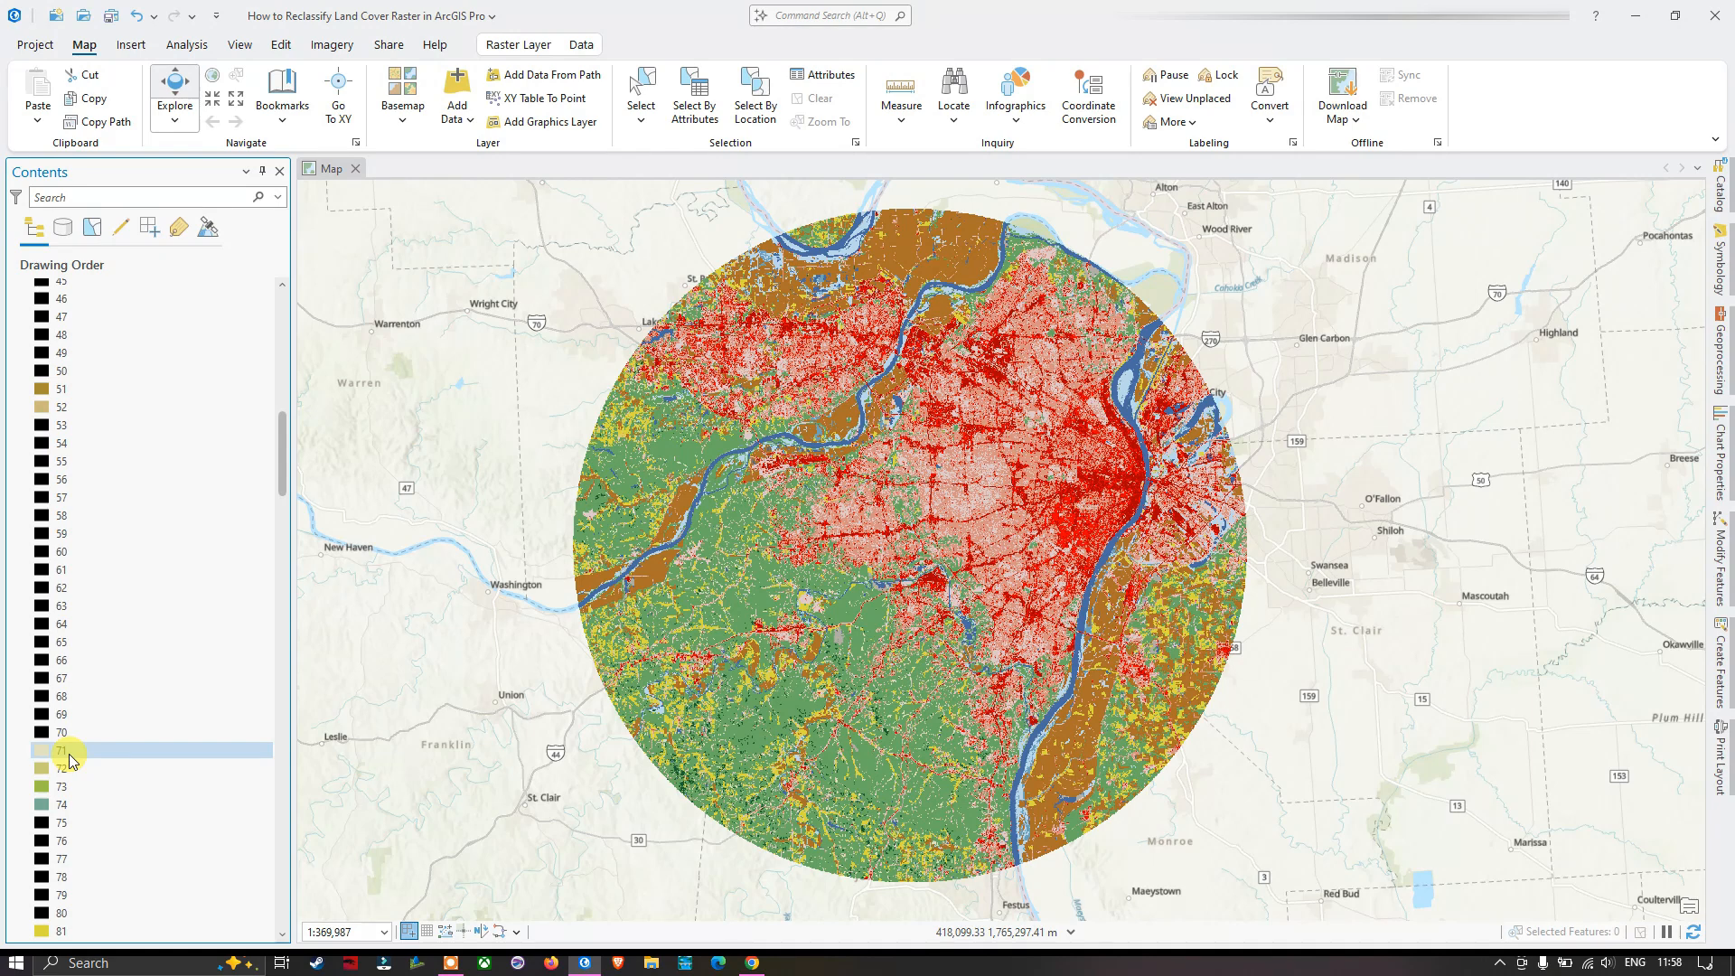
scroll(72, 777, down, 3)
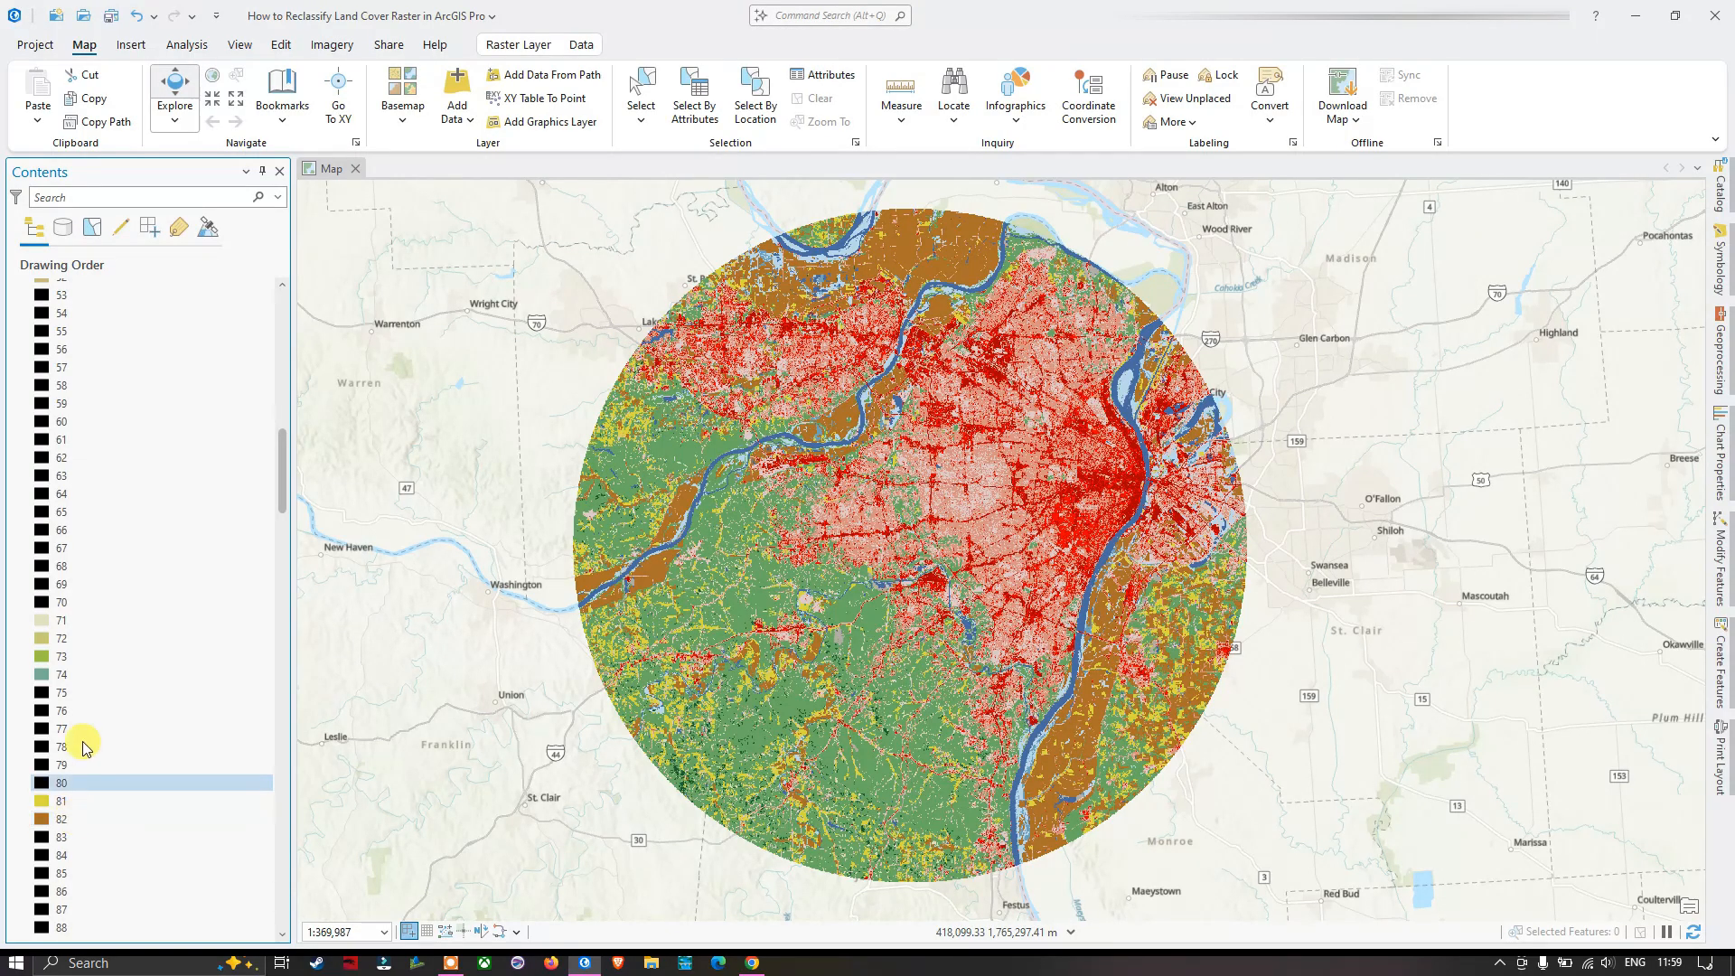
scroll(100, 632, up, 9)
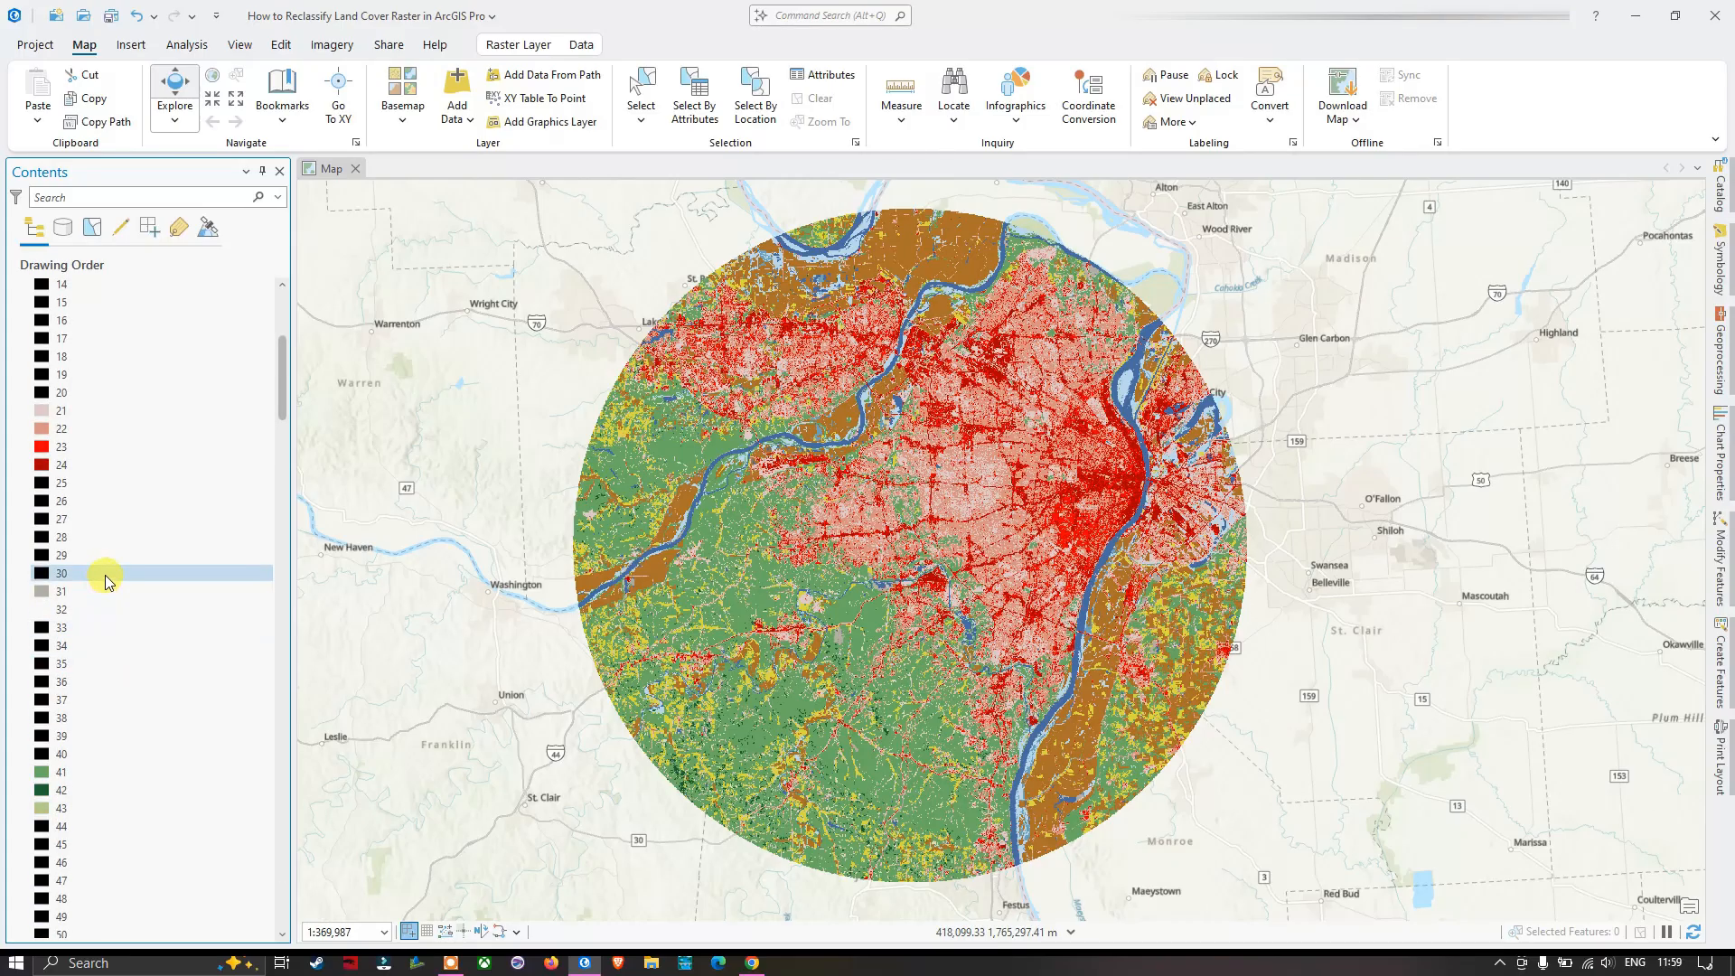
scroll(105, 575, up, 4)
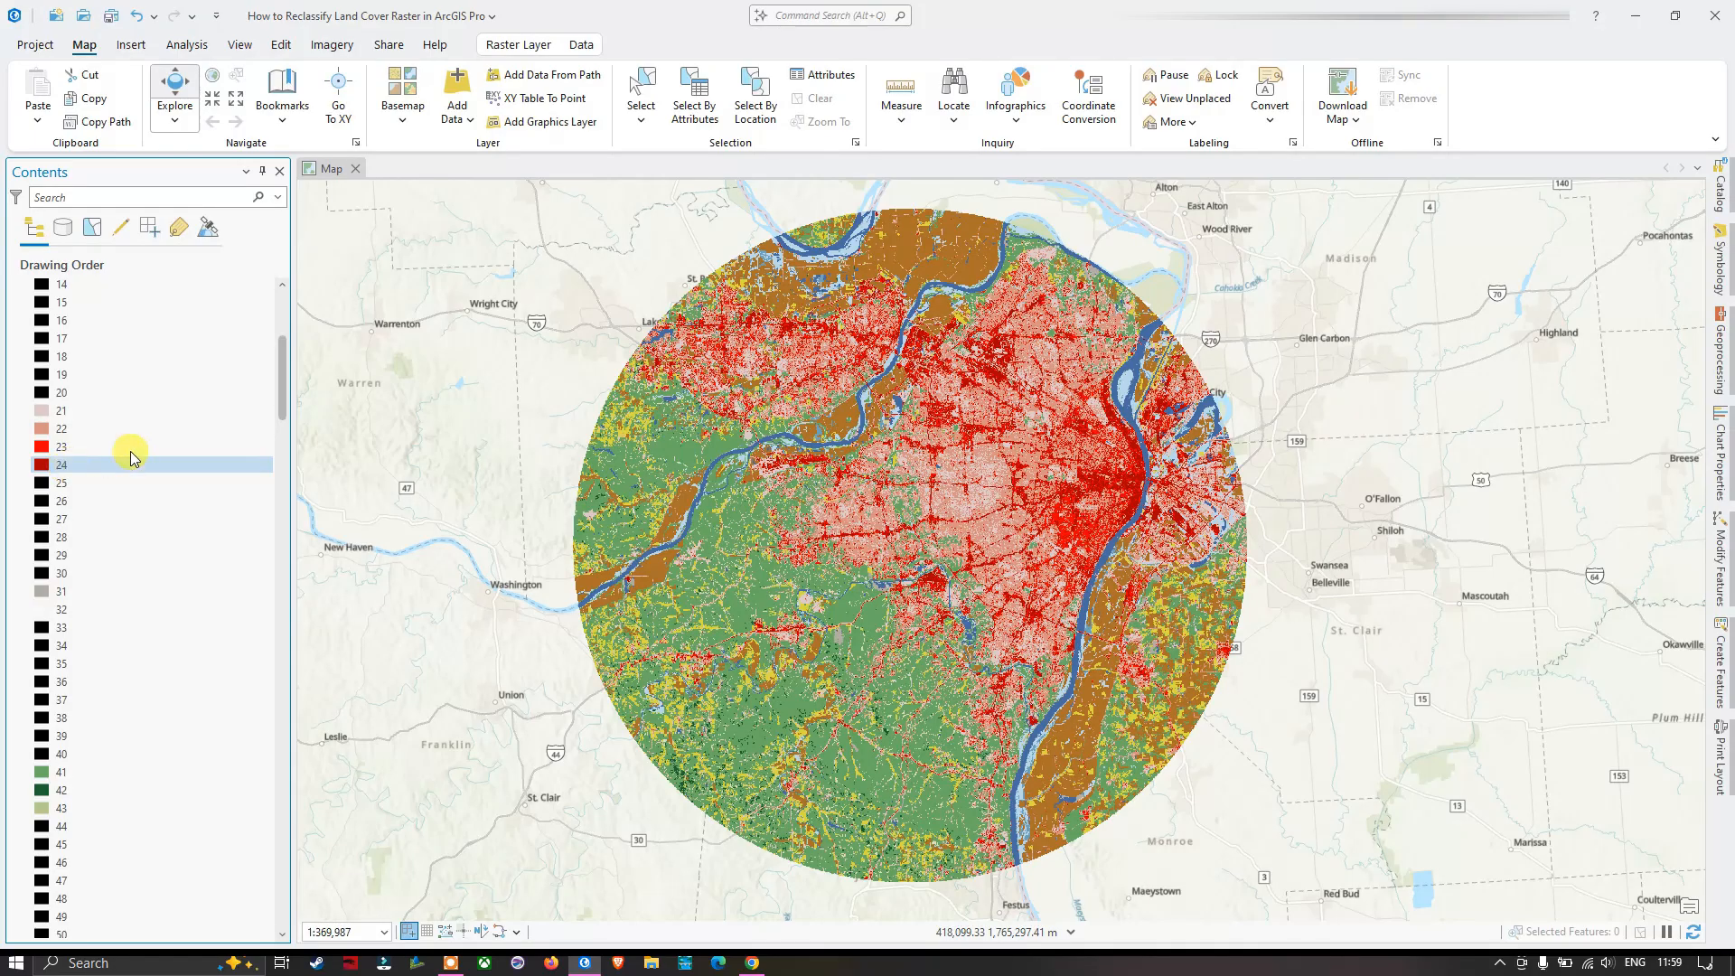
scroll(90, 343, up, 5)
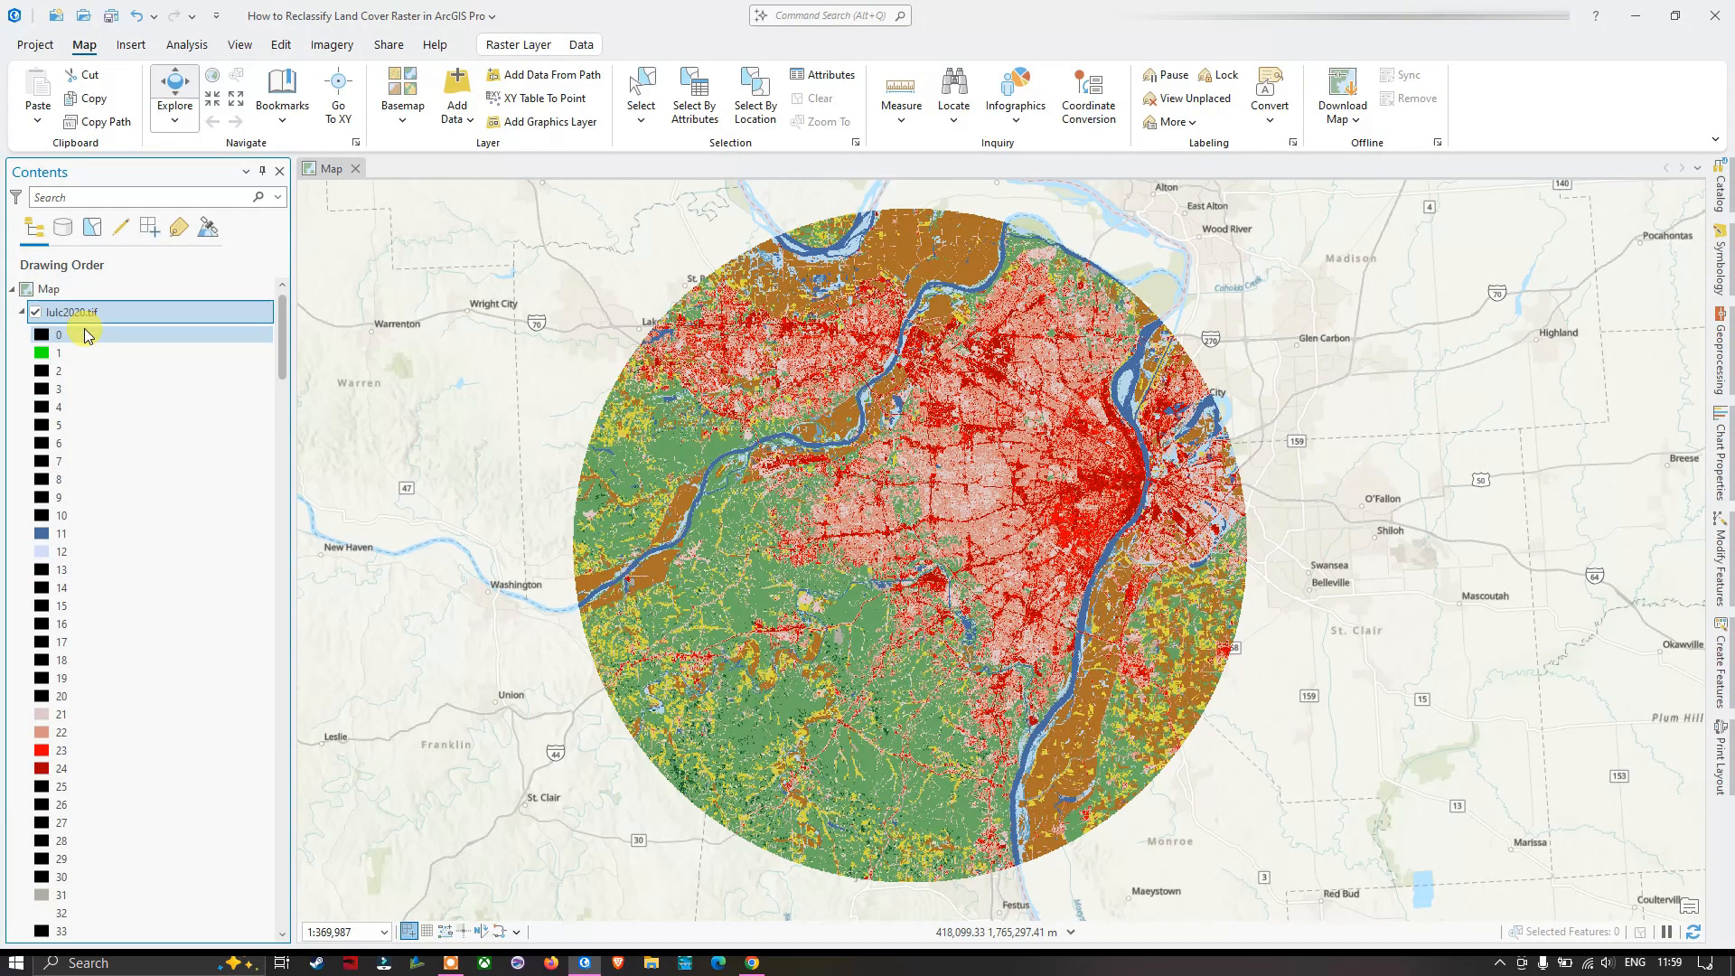
click(21, 312)
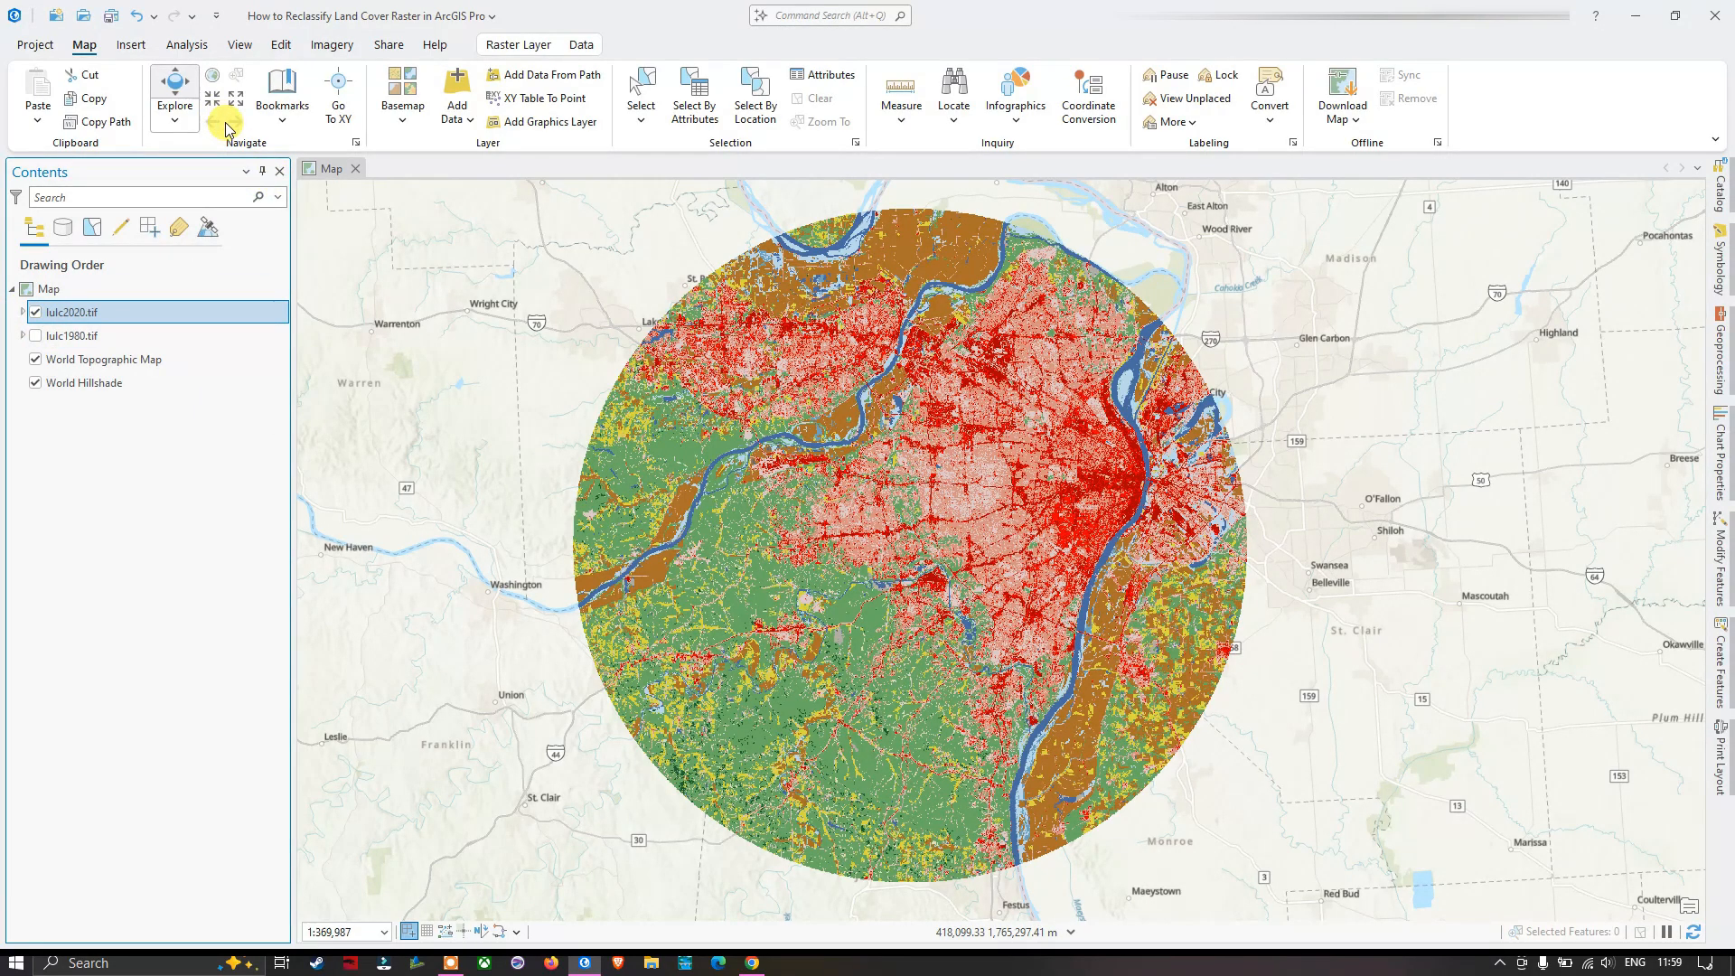
Open the geoprocessing tools and display the full list of toolboxes
click(201, 52)
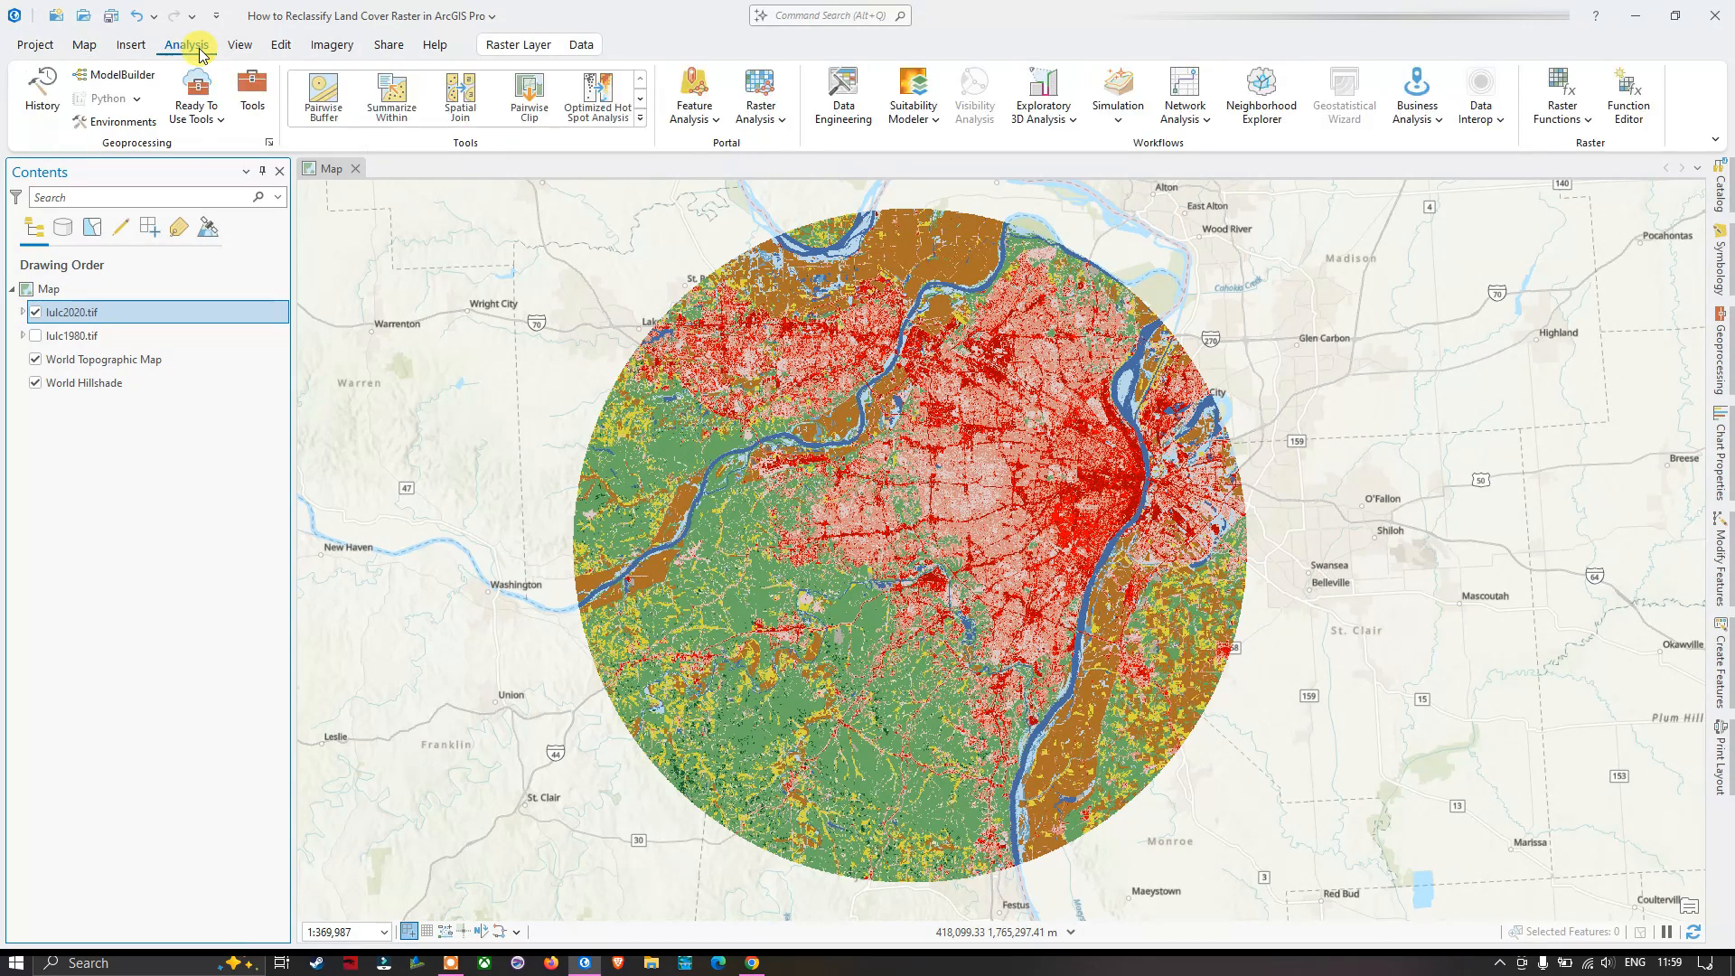
click(257, 98)
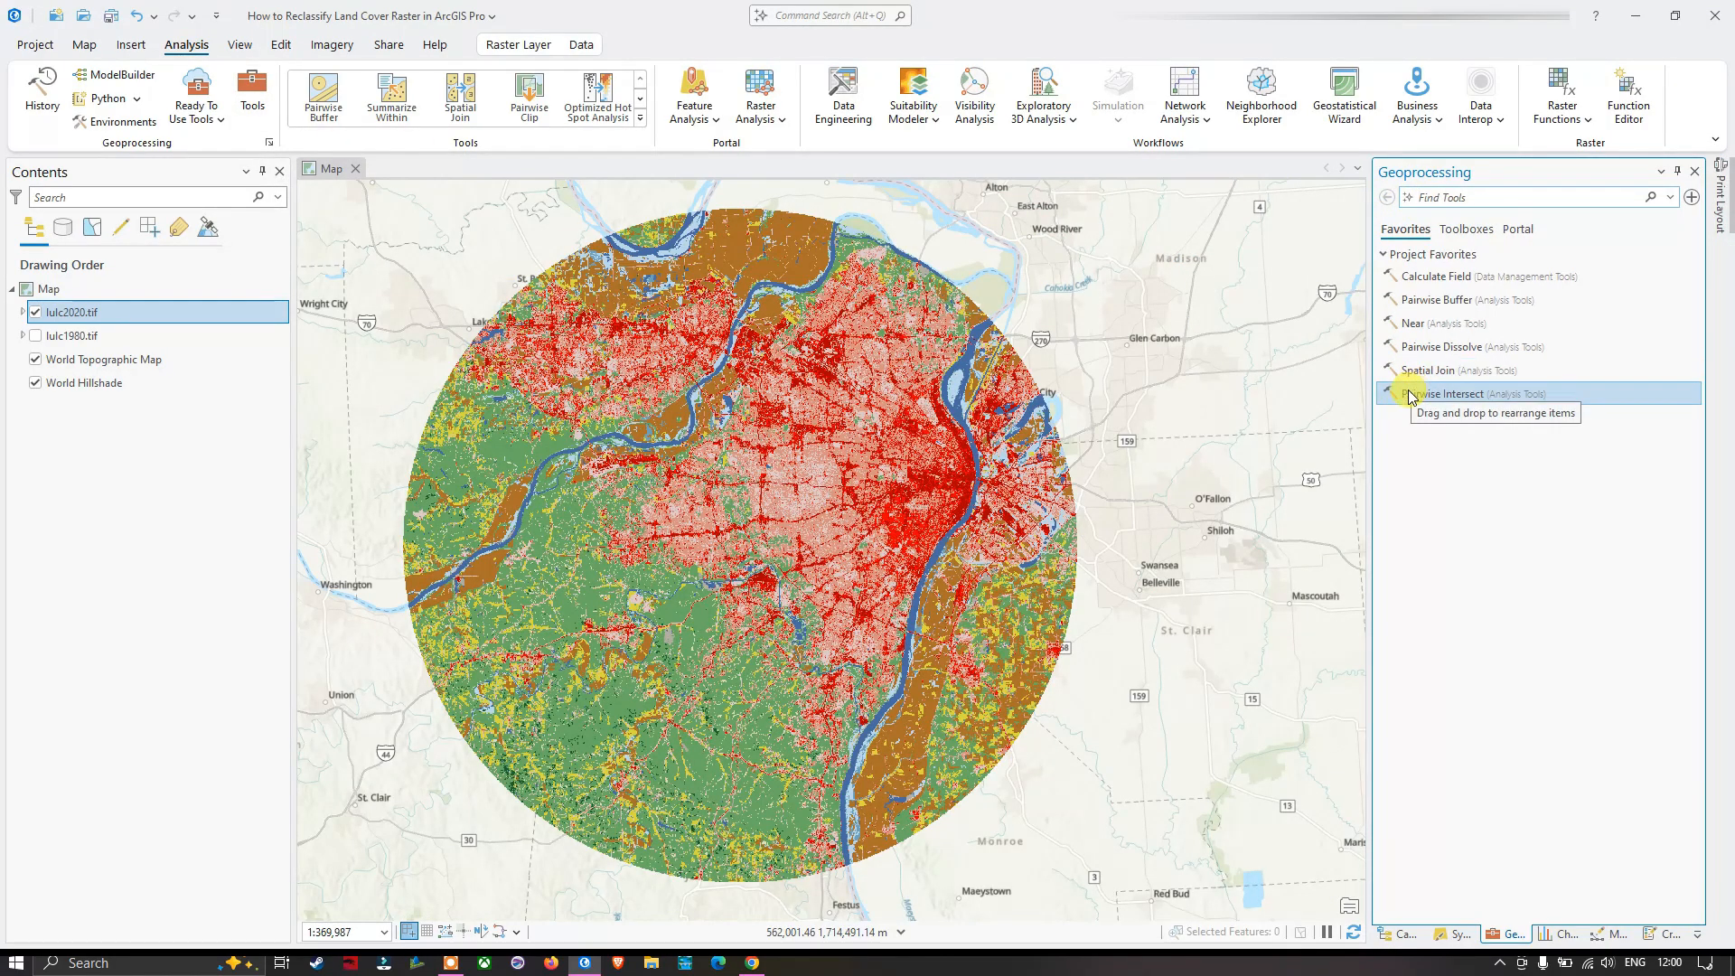
click(1480, 235)
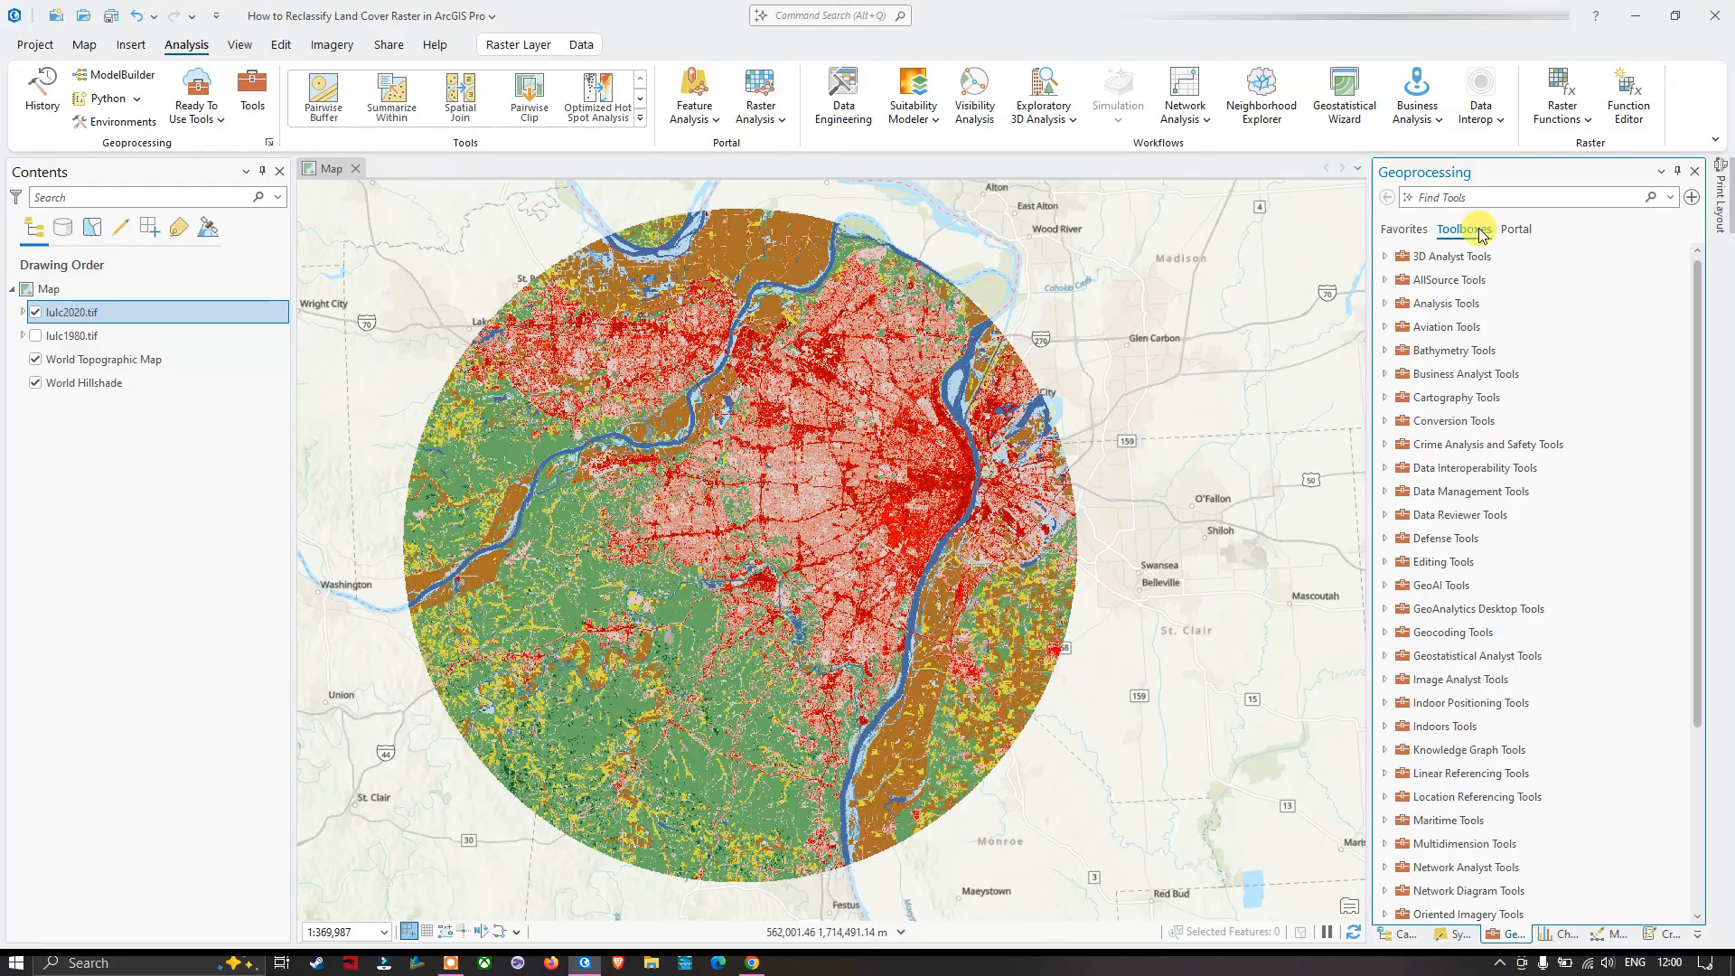
Open the Reclassify tool from the Reclass toolset of the Spatial Analyst Tools
scroll(1468, 420, down, 5)
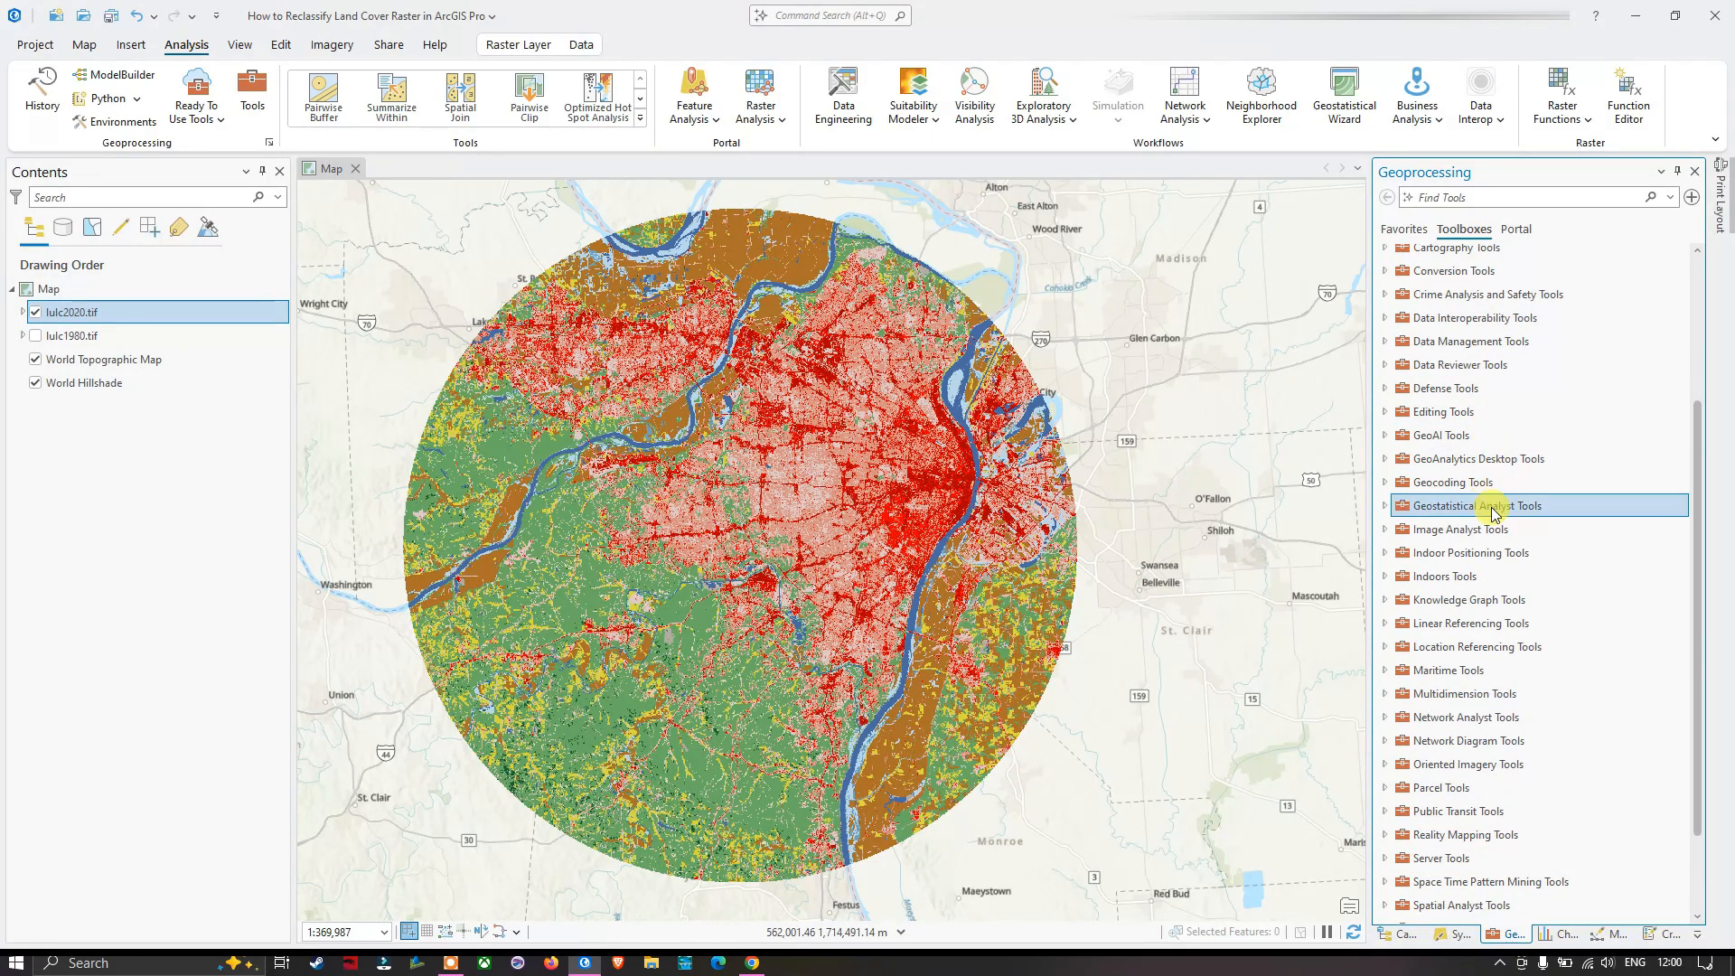
scroll(1487, 492, down, 3)
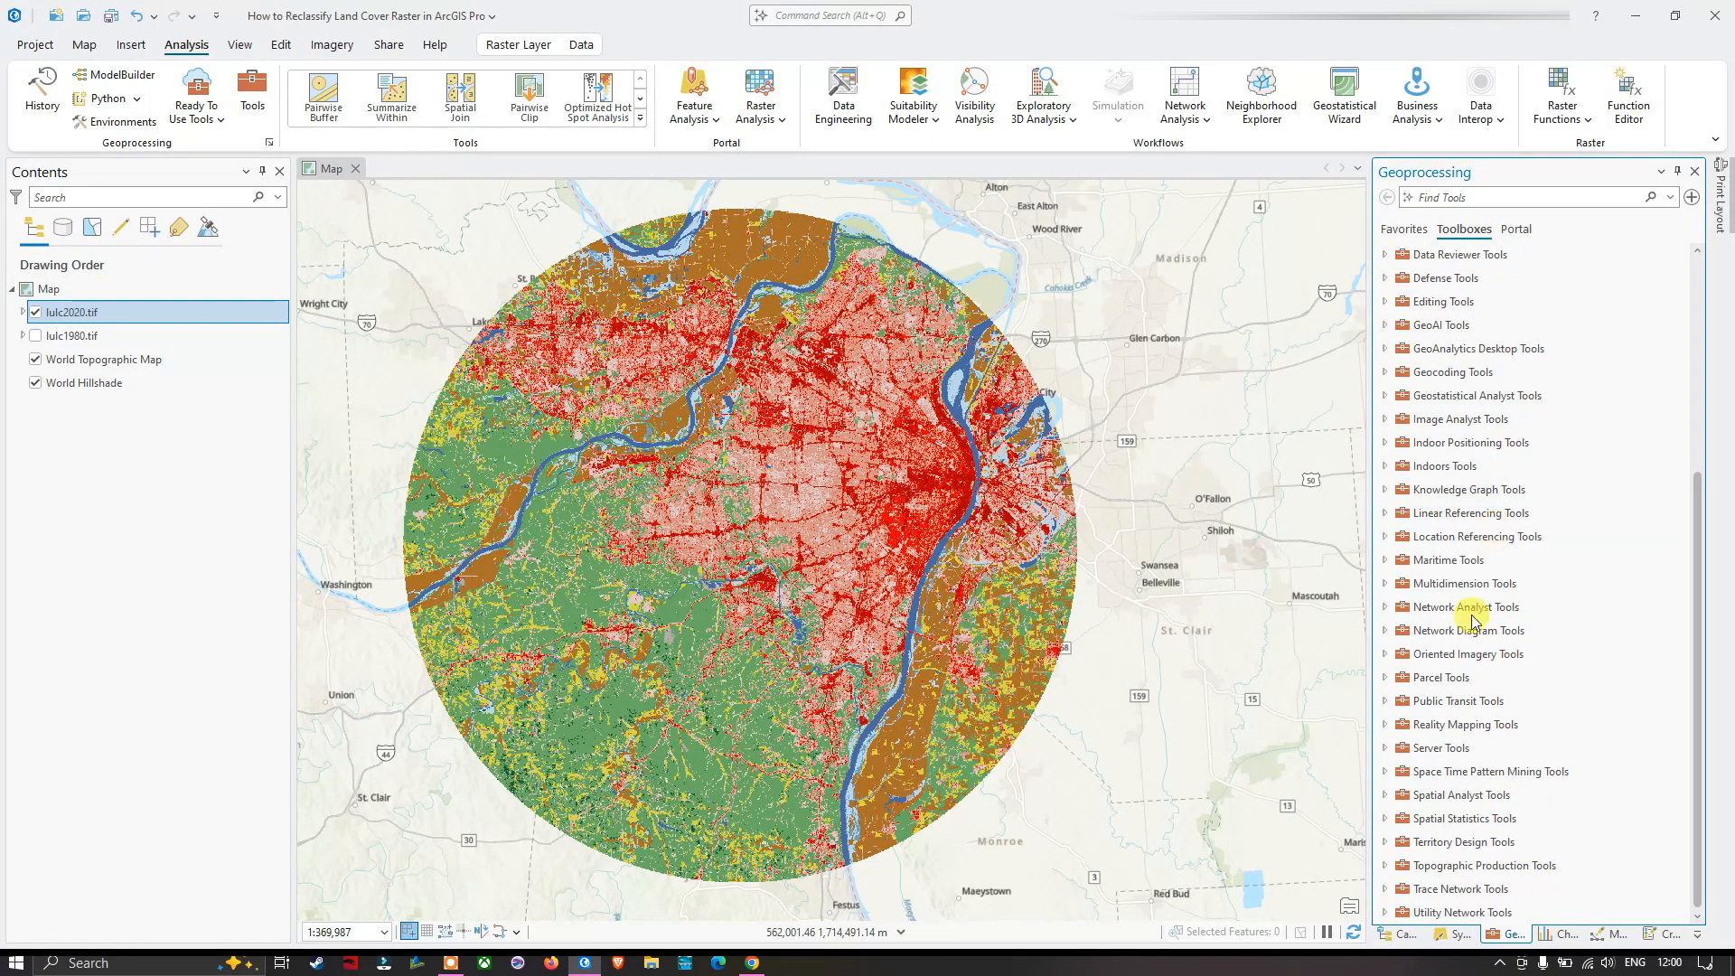
click(1386, 798)
scroll(1489, 768, down, 3)
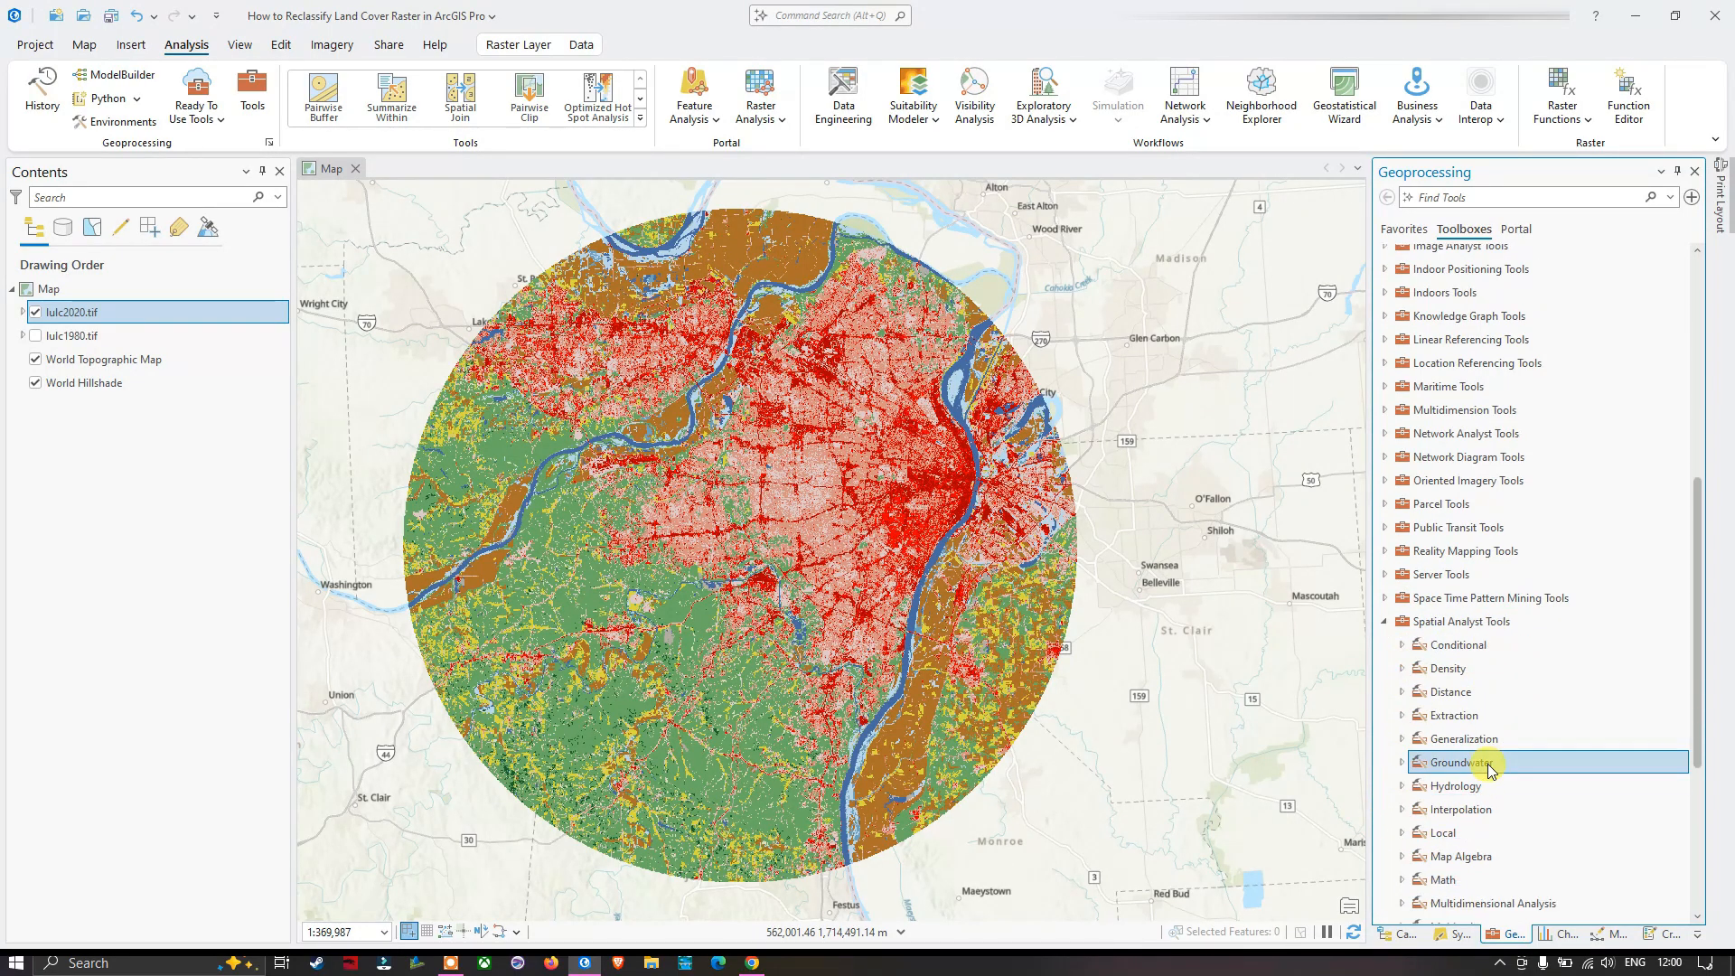
scroll(1489, 768, down, 2)
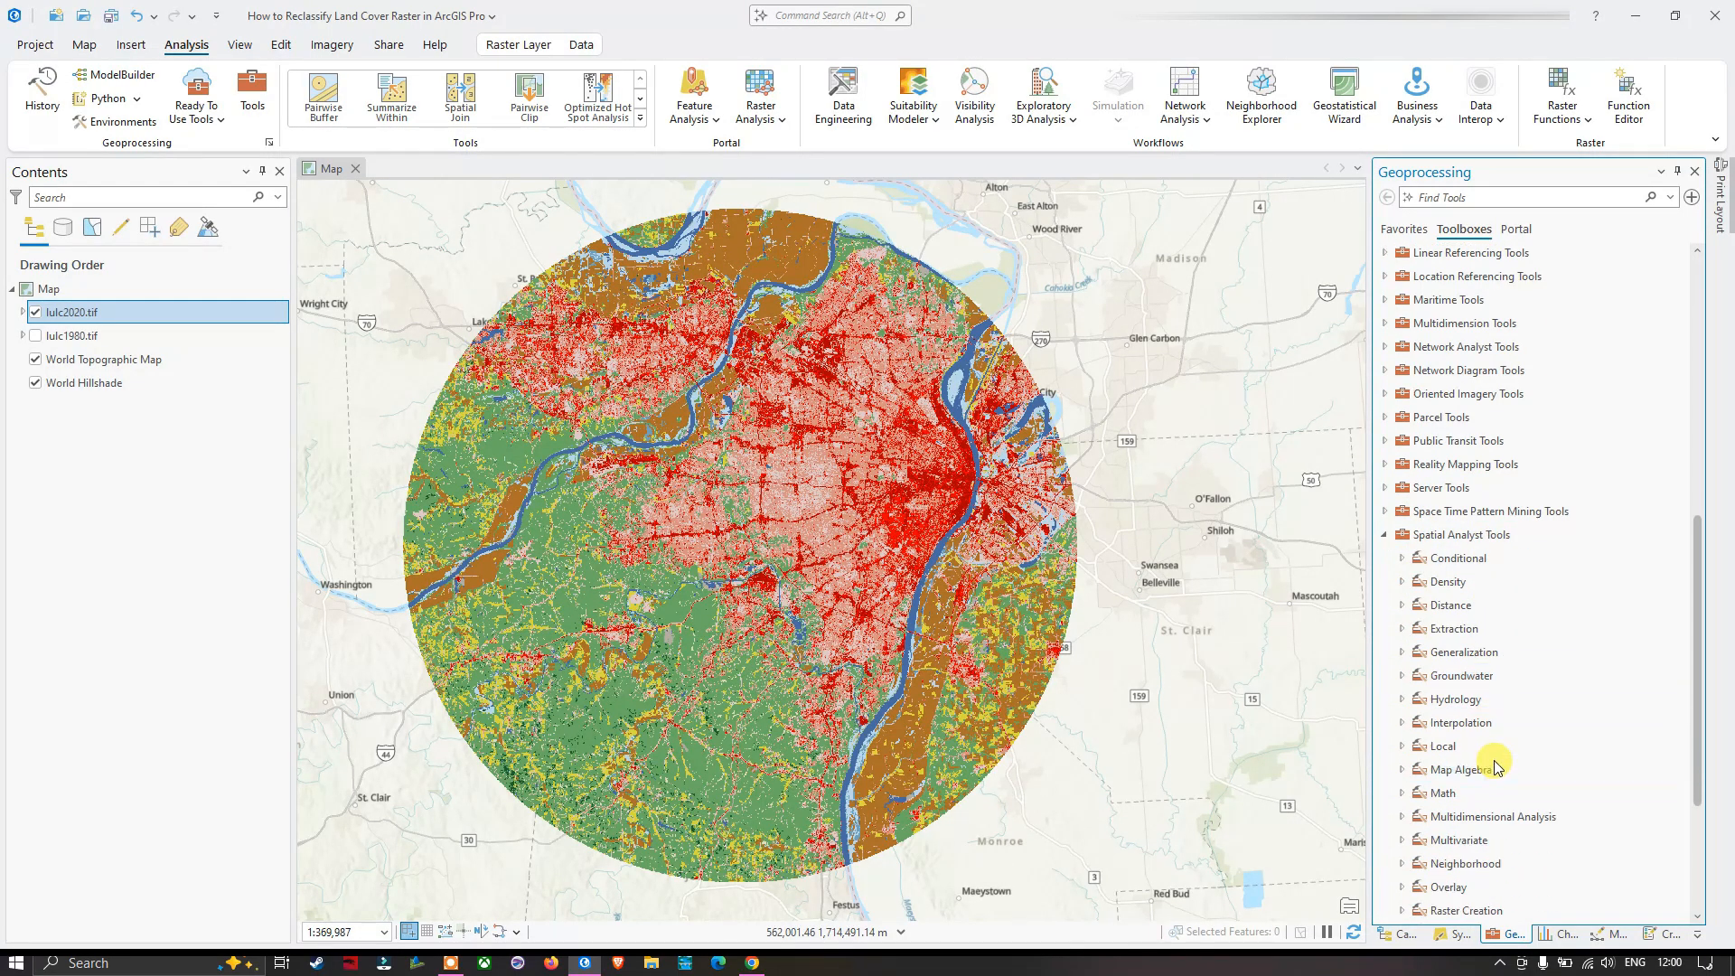
scroll(1496, 766, down, 5)
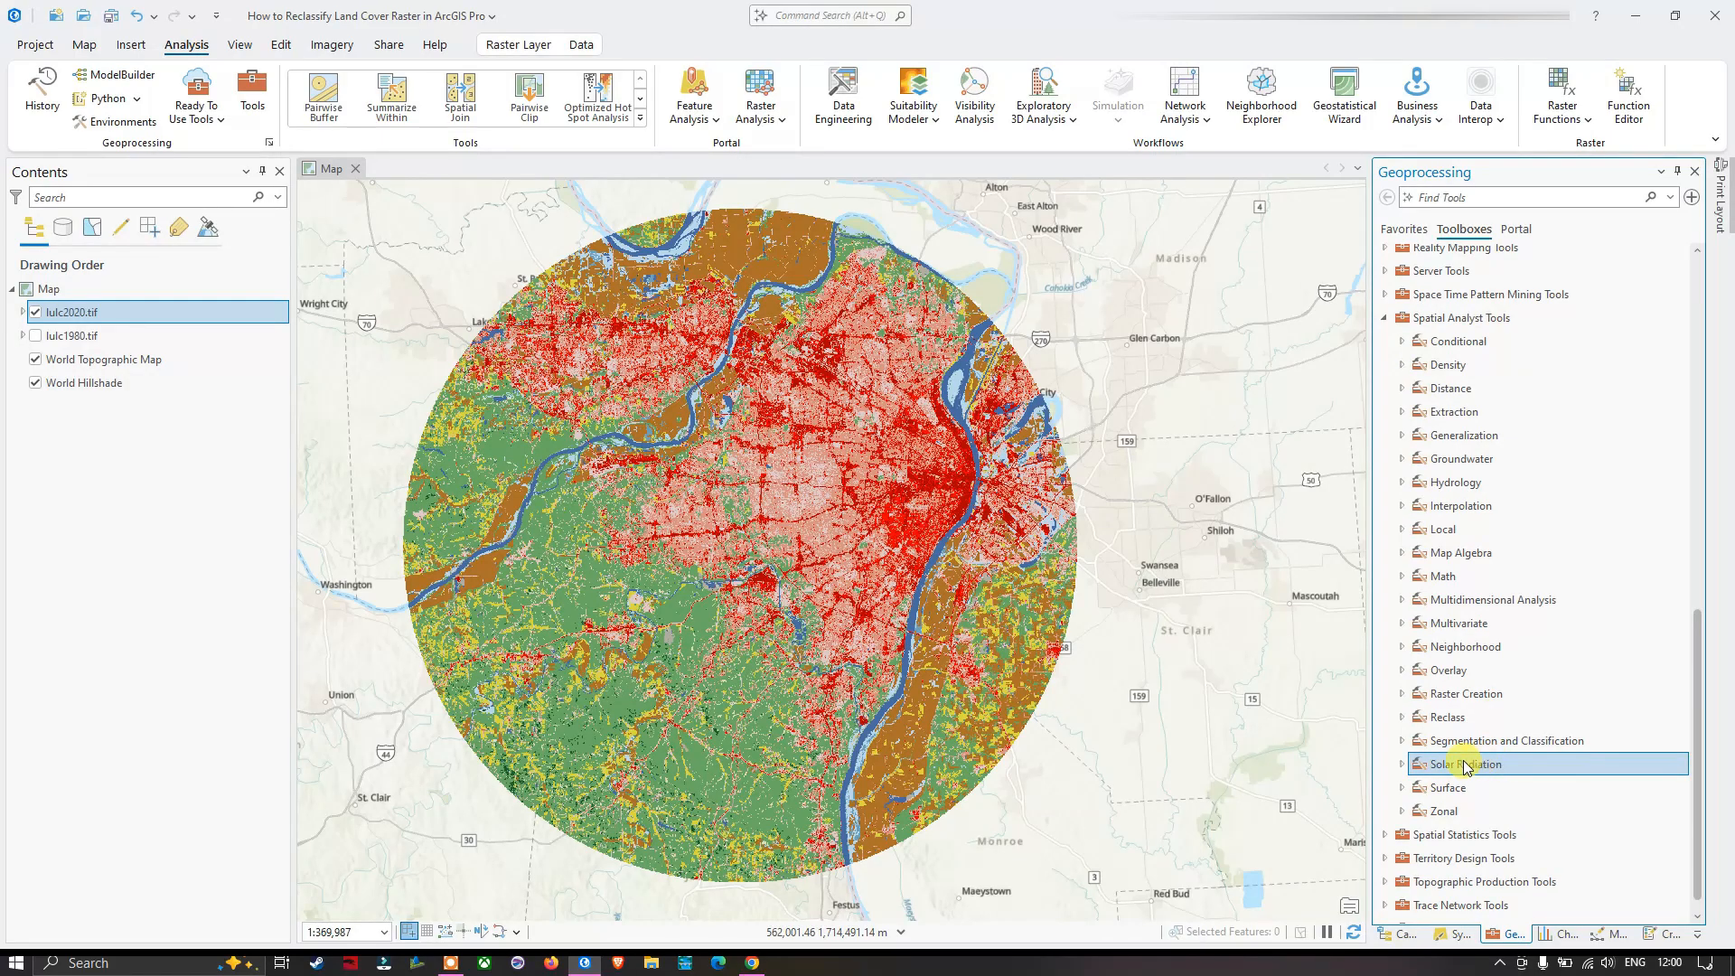
click(1402, 718)
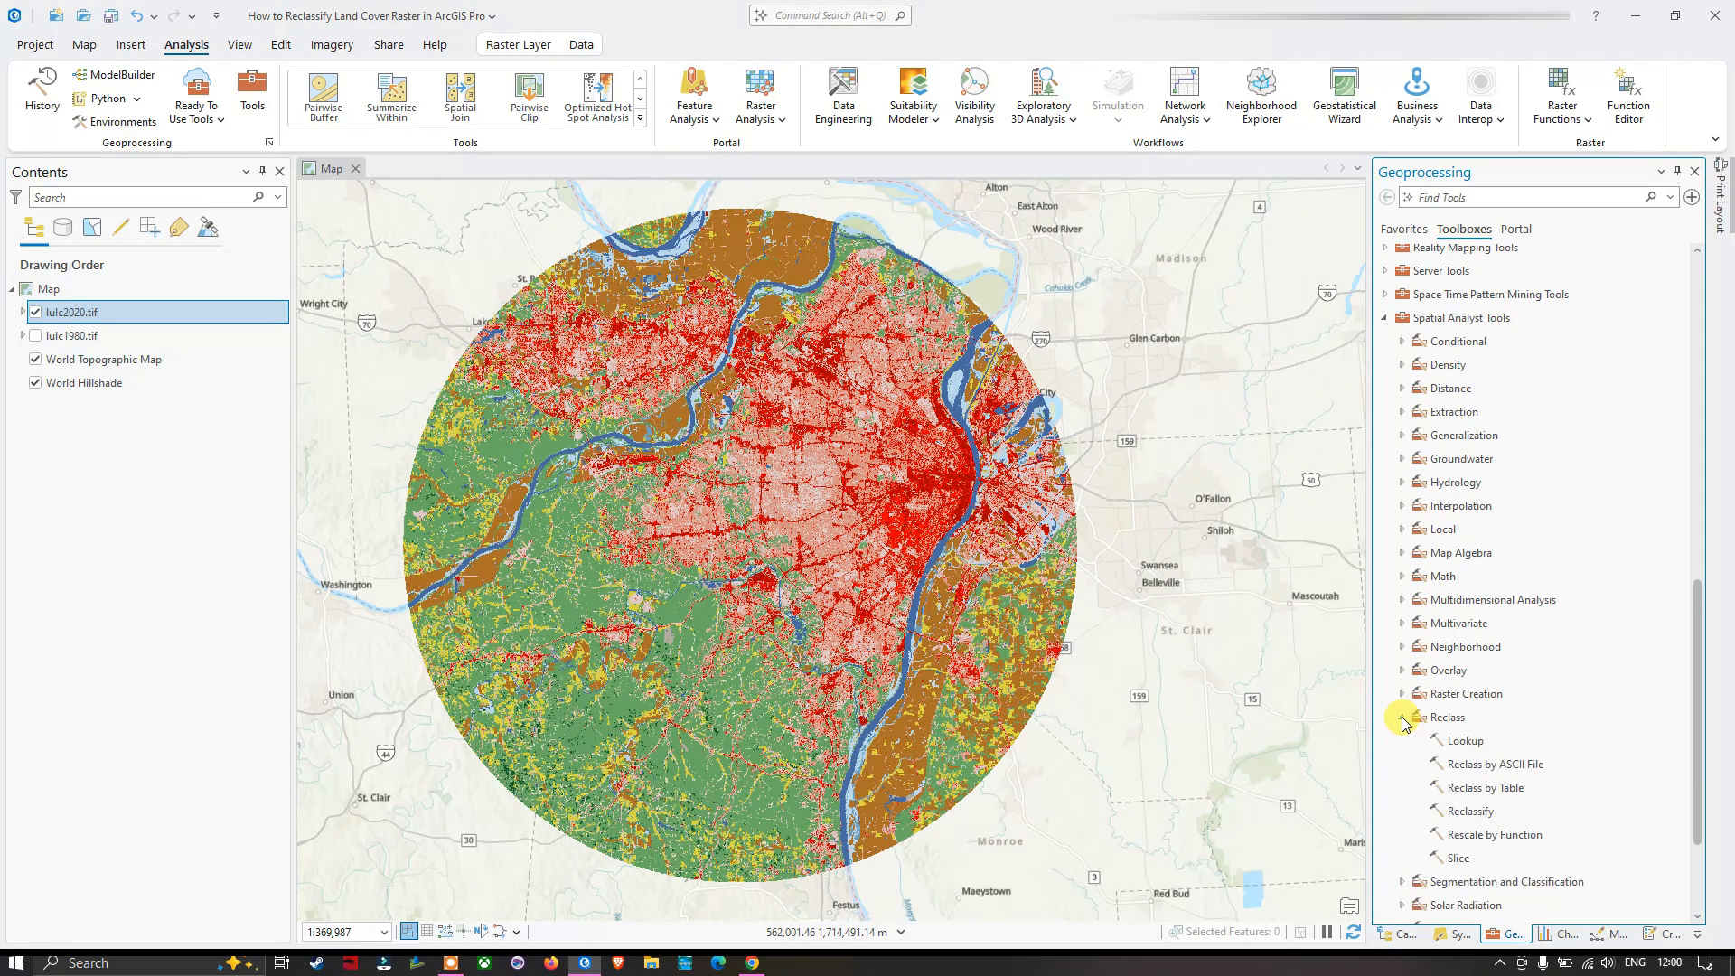
scroll(1482, 786, down, 1)
click(1470, 770)
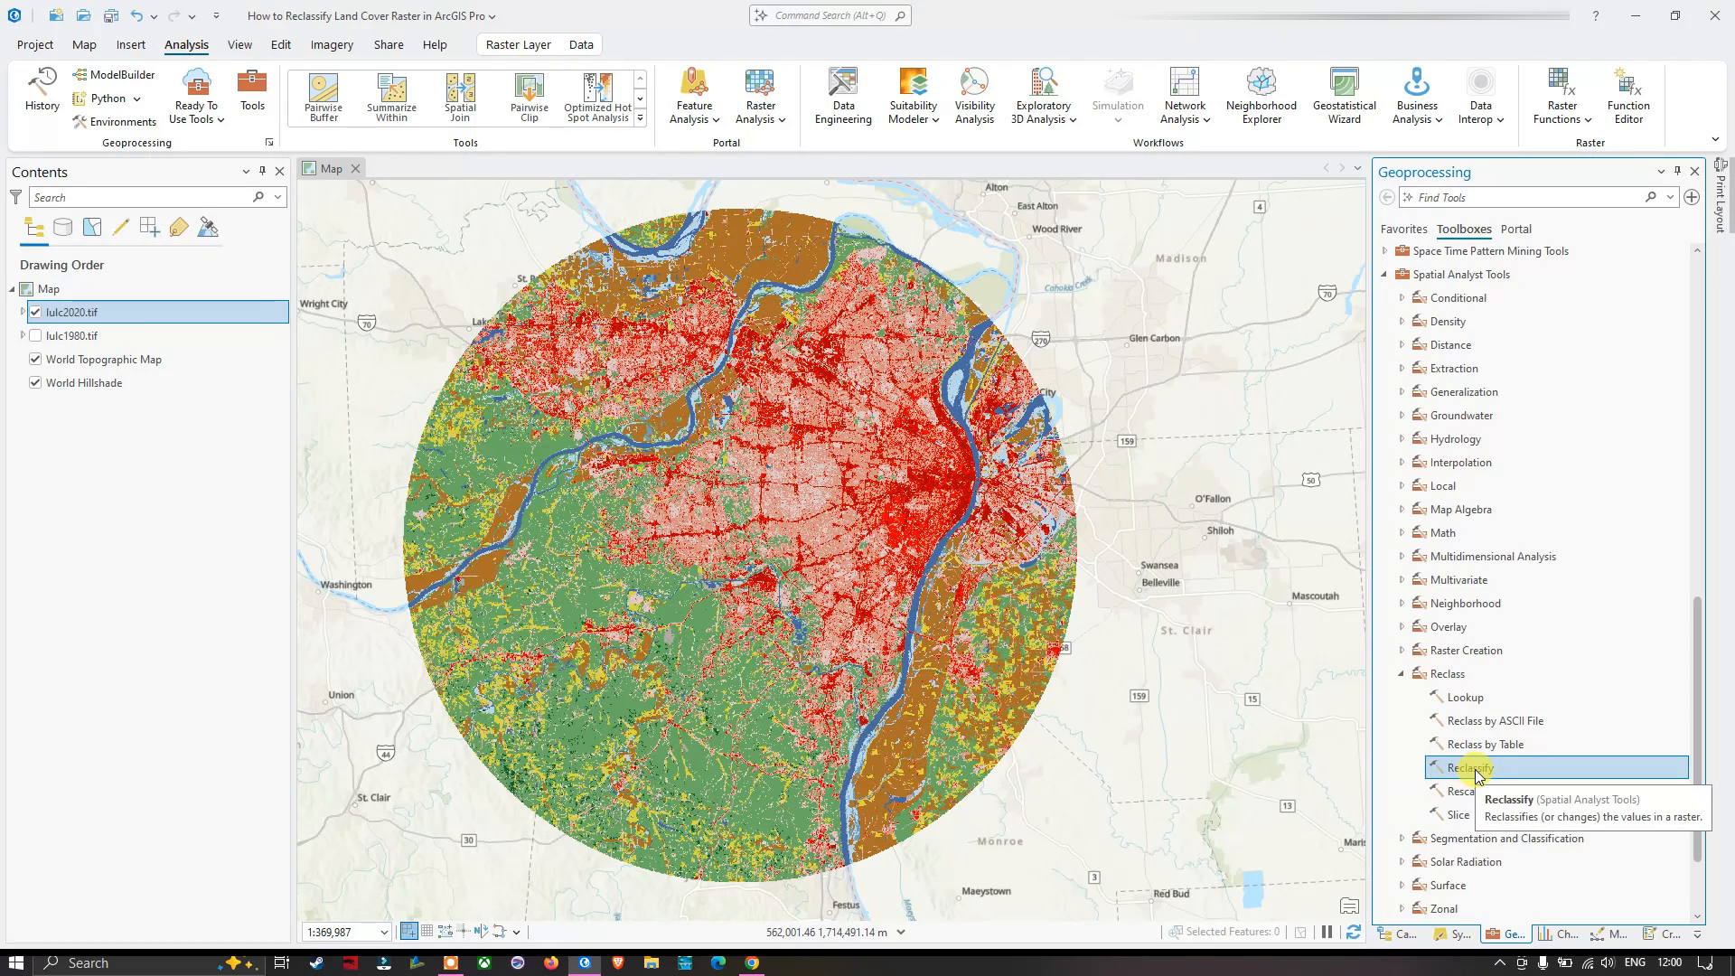
double_click(1473, 768)
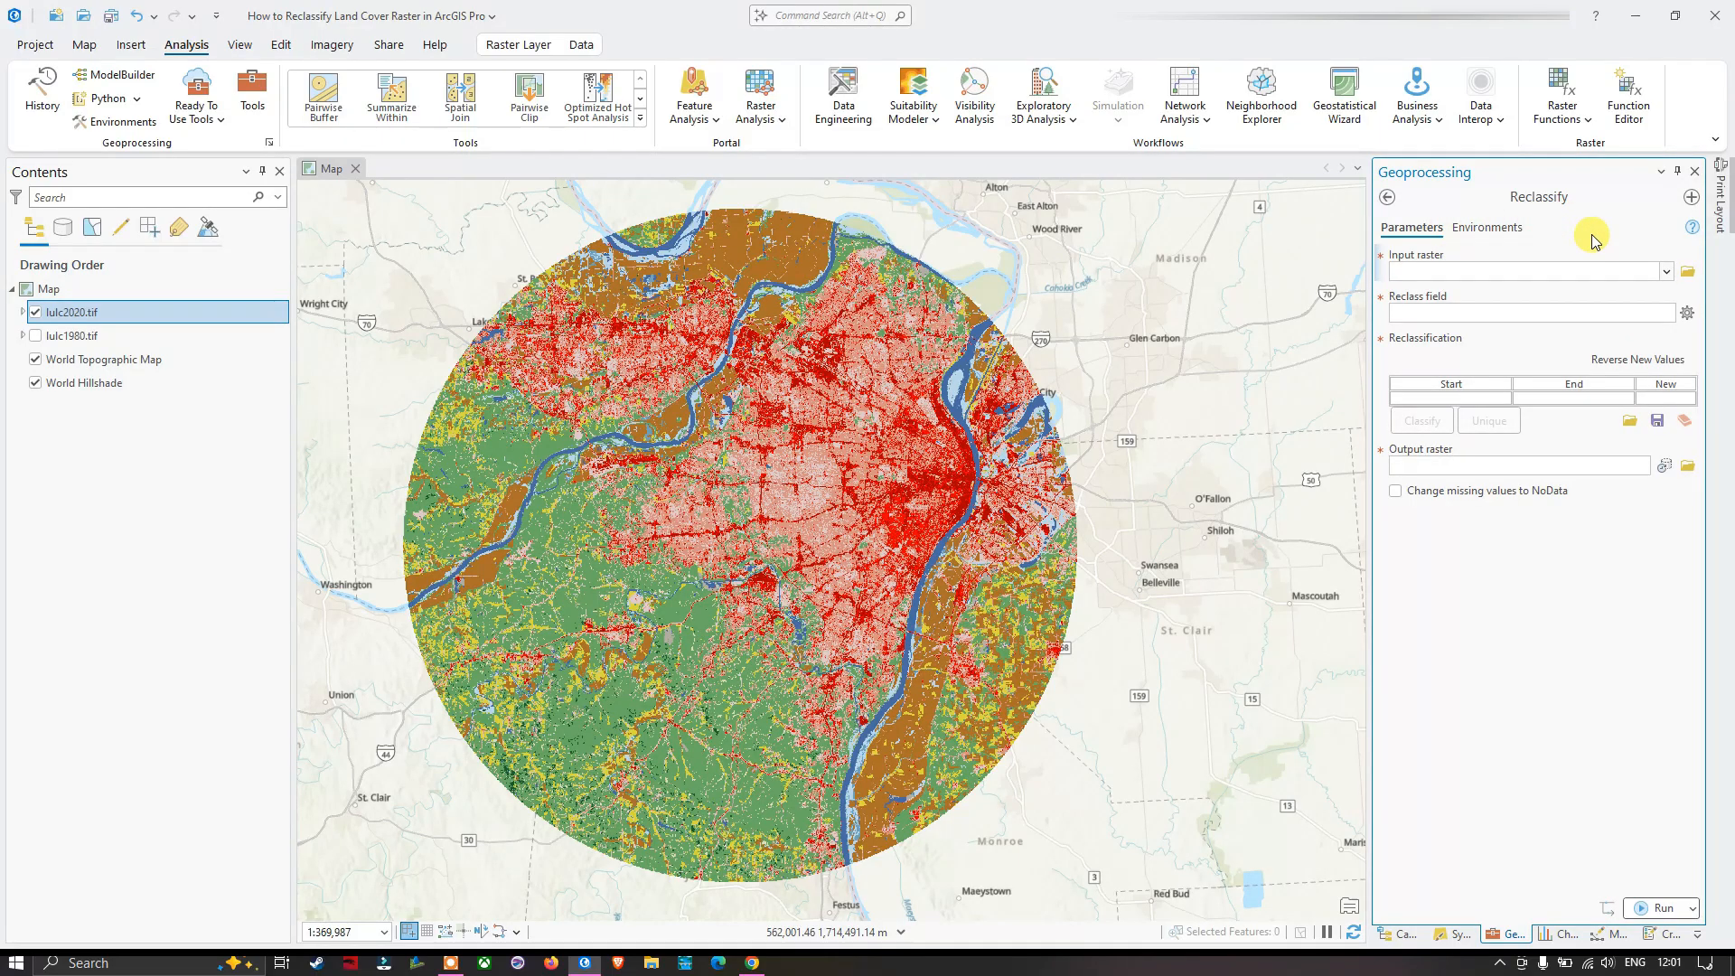
Set lulc2020.tif as the input raster for Reclassify and Value as the reclass field
mouse_move(1695, 234)
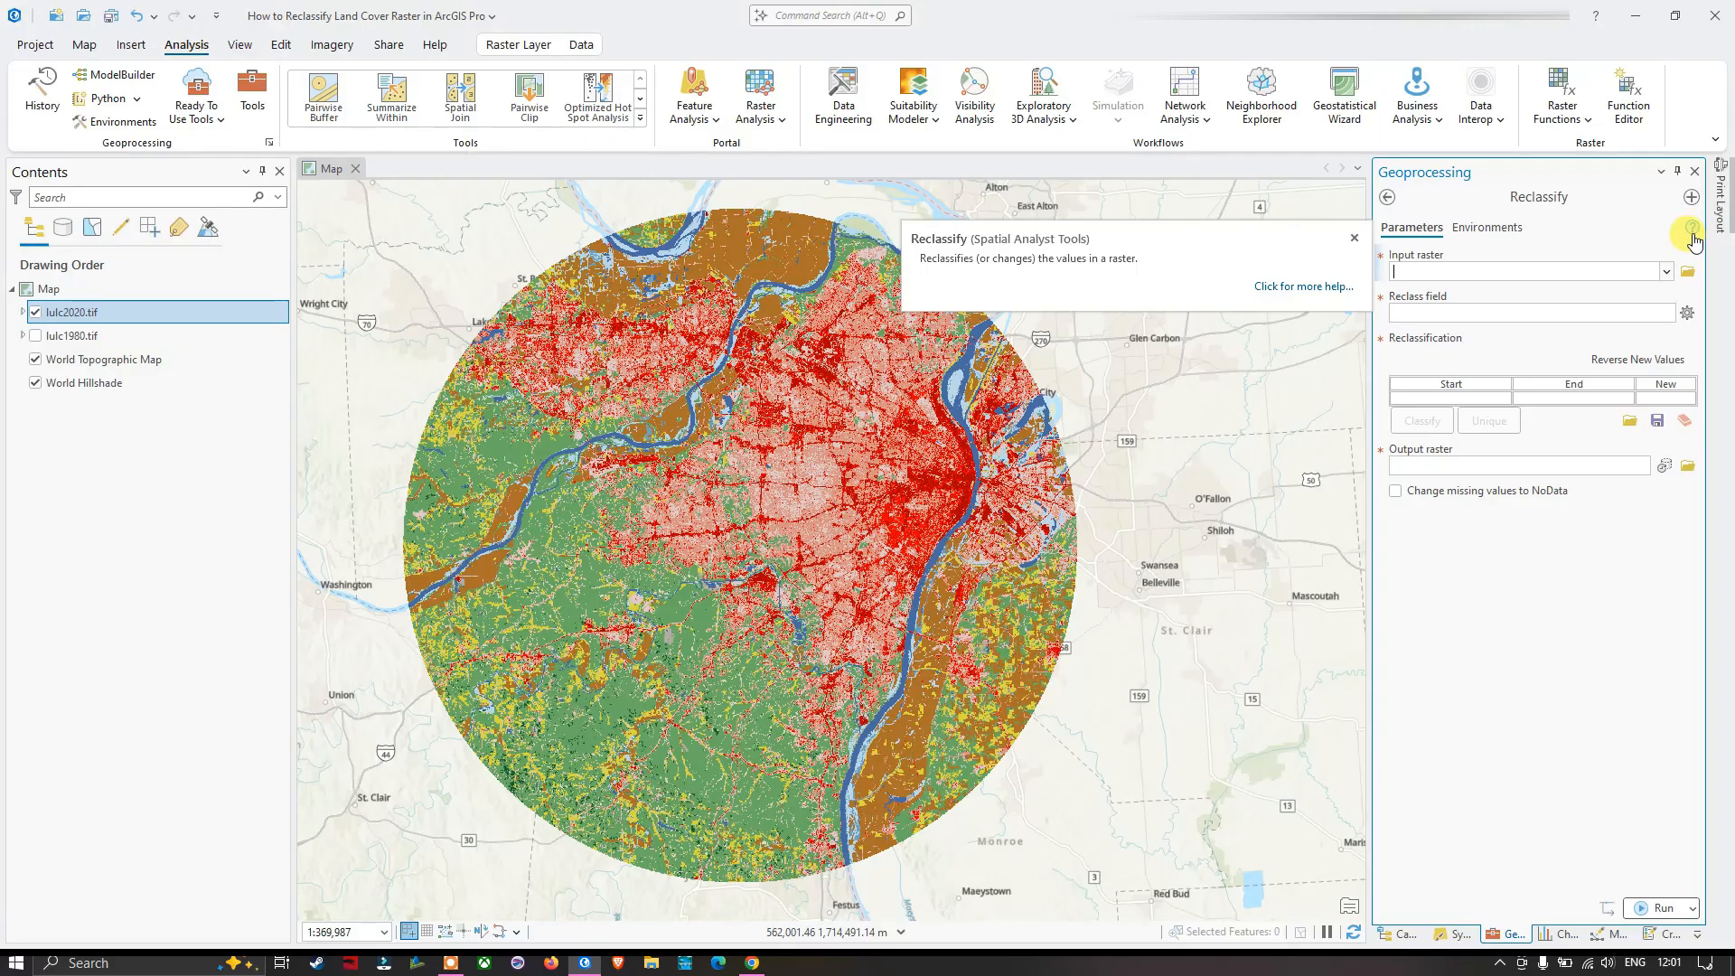
click(1668, 274)
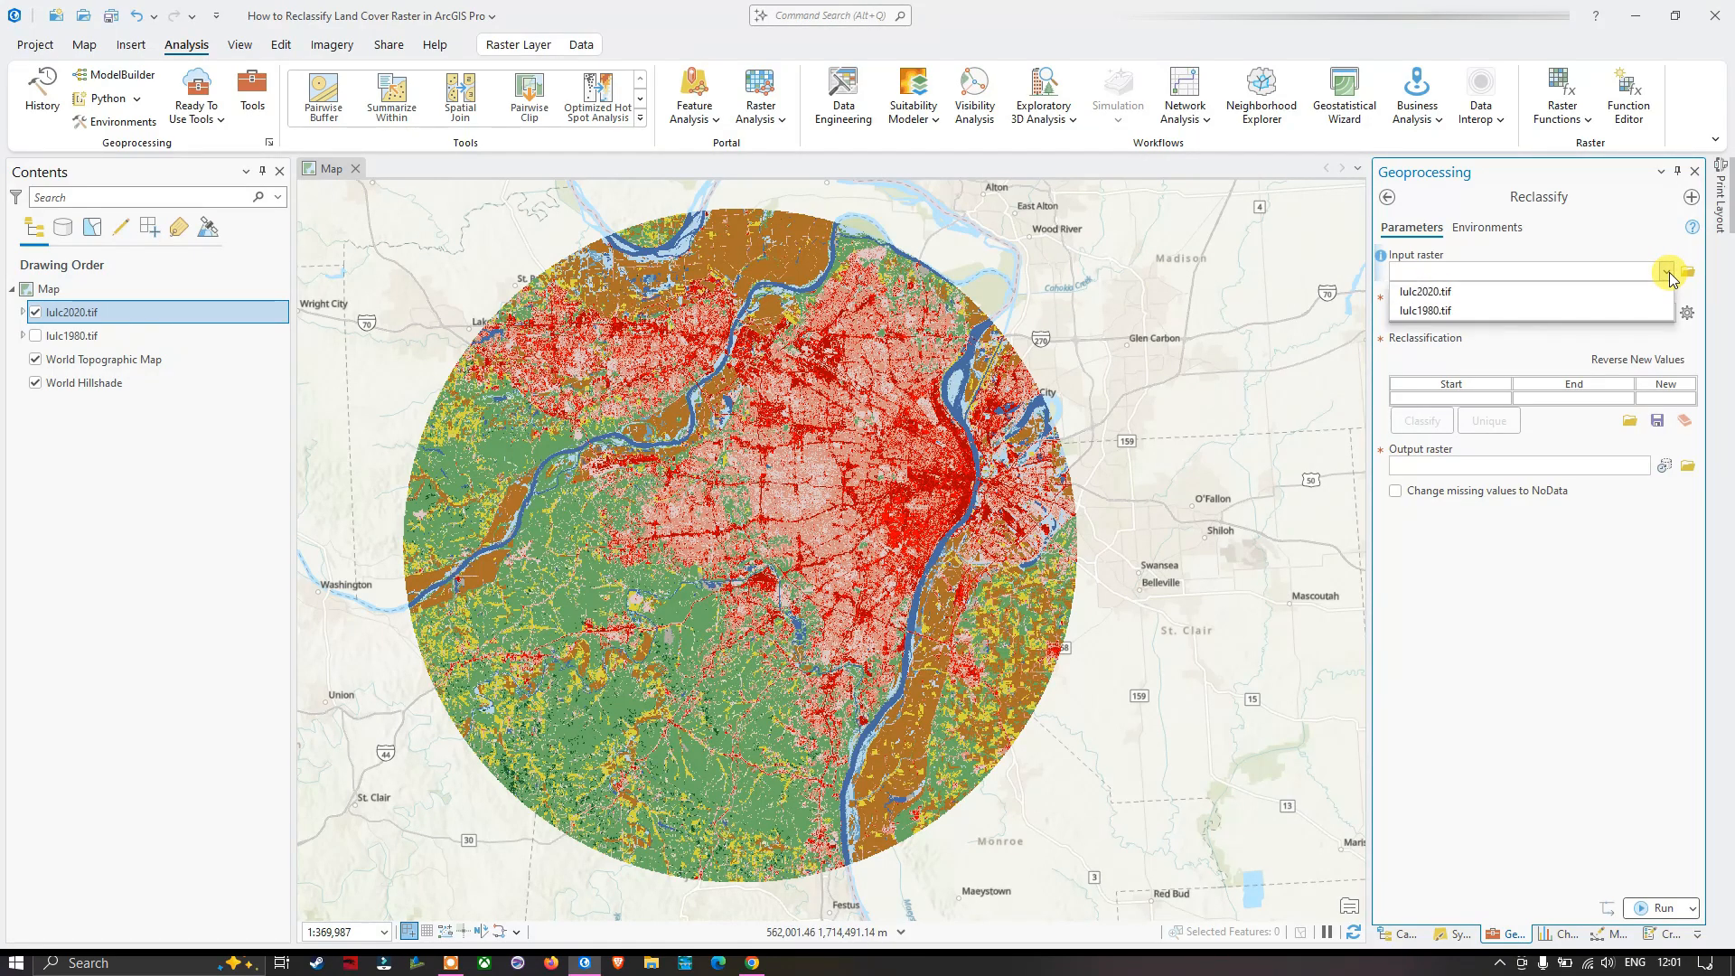
click(1421, 293)
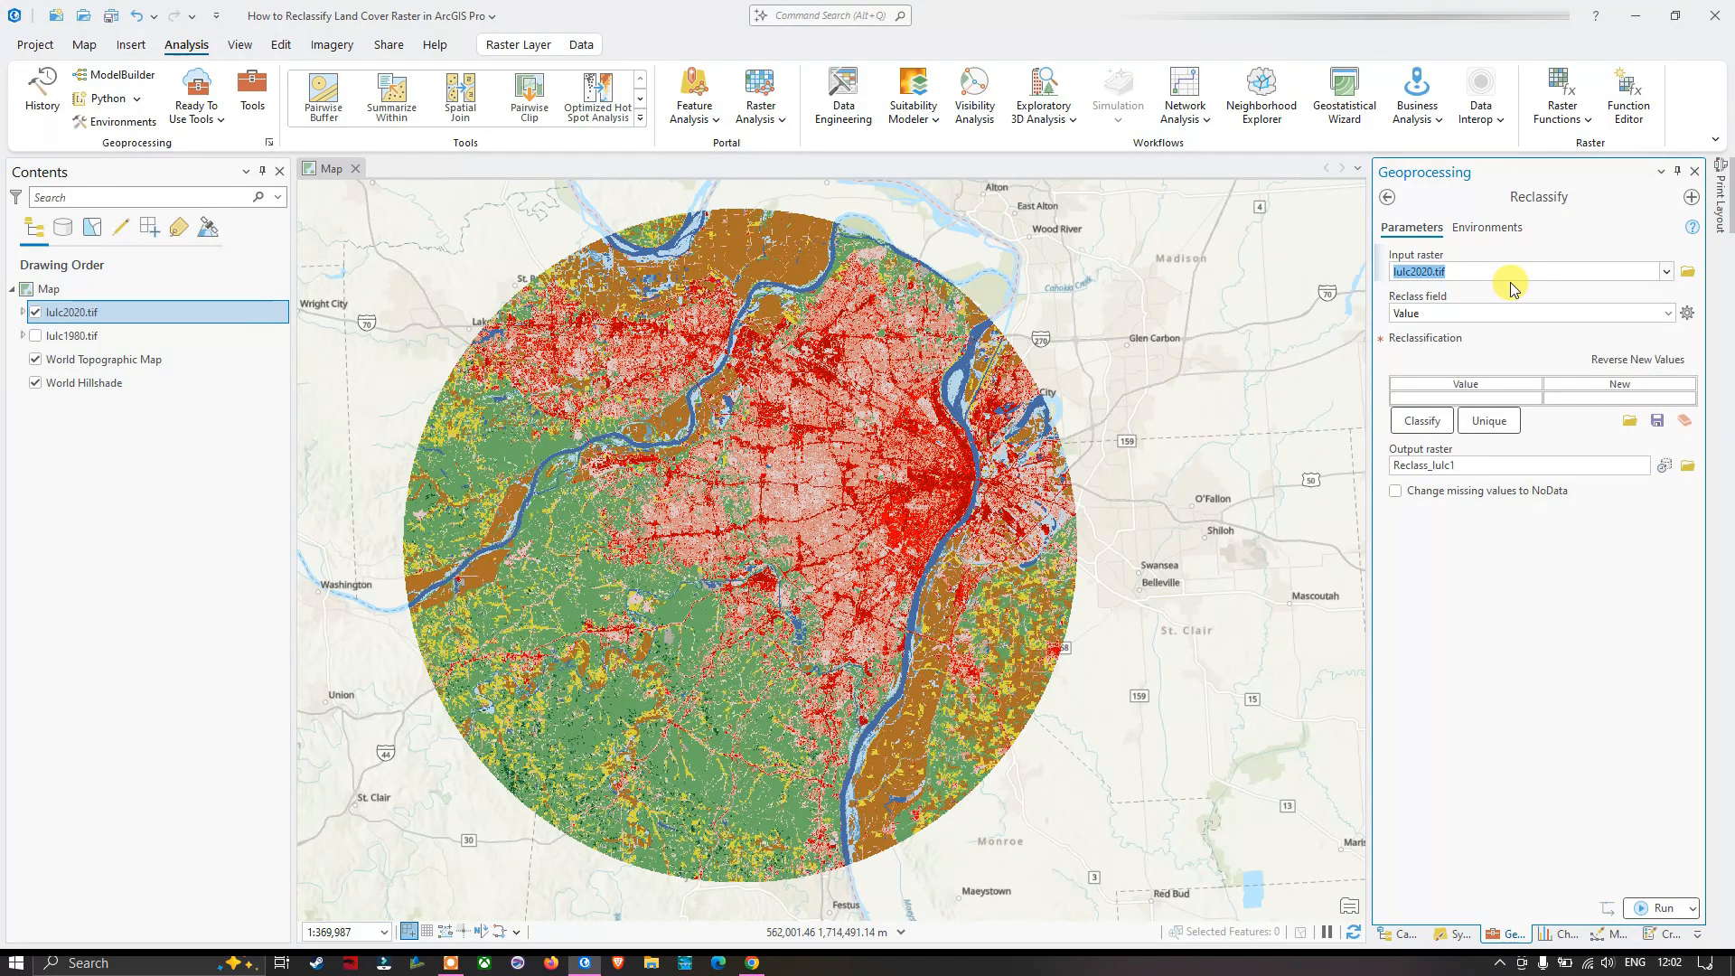
click(1667, 313)
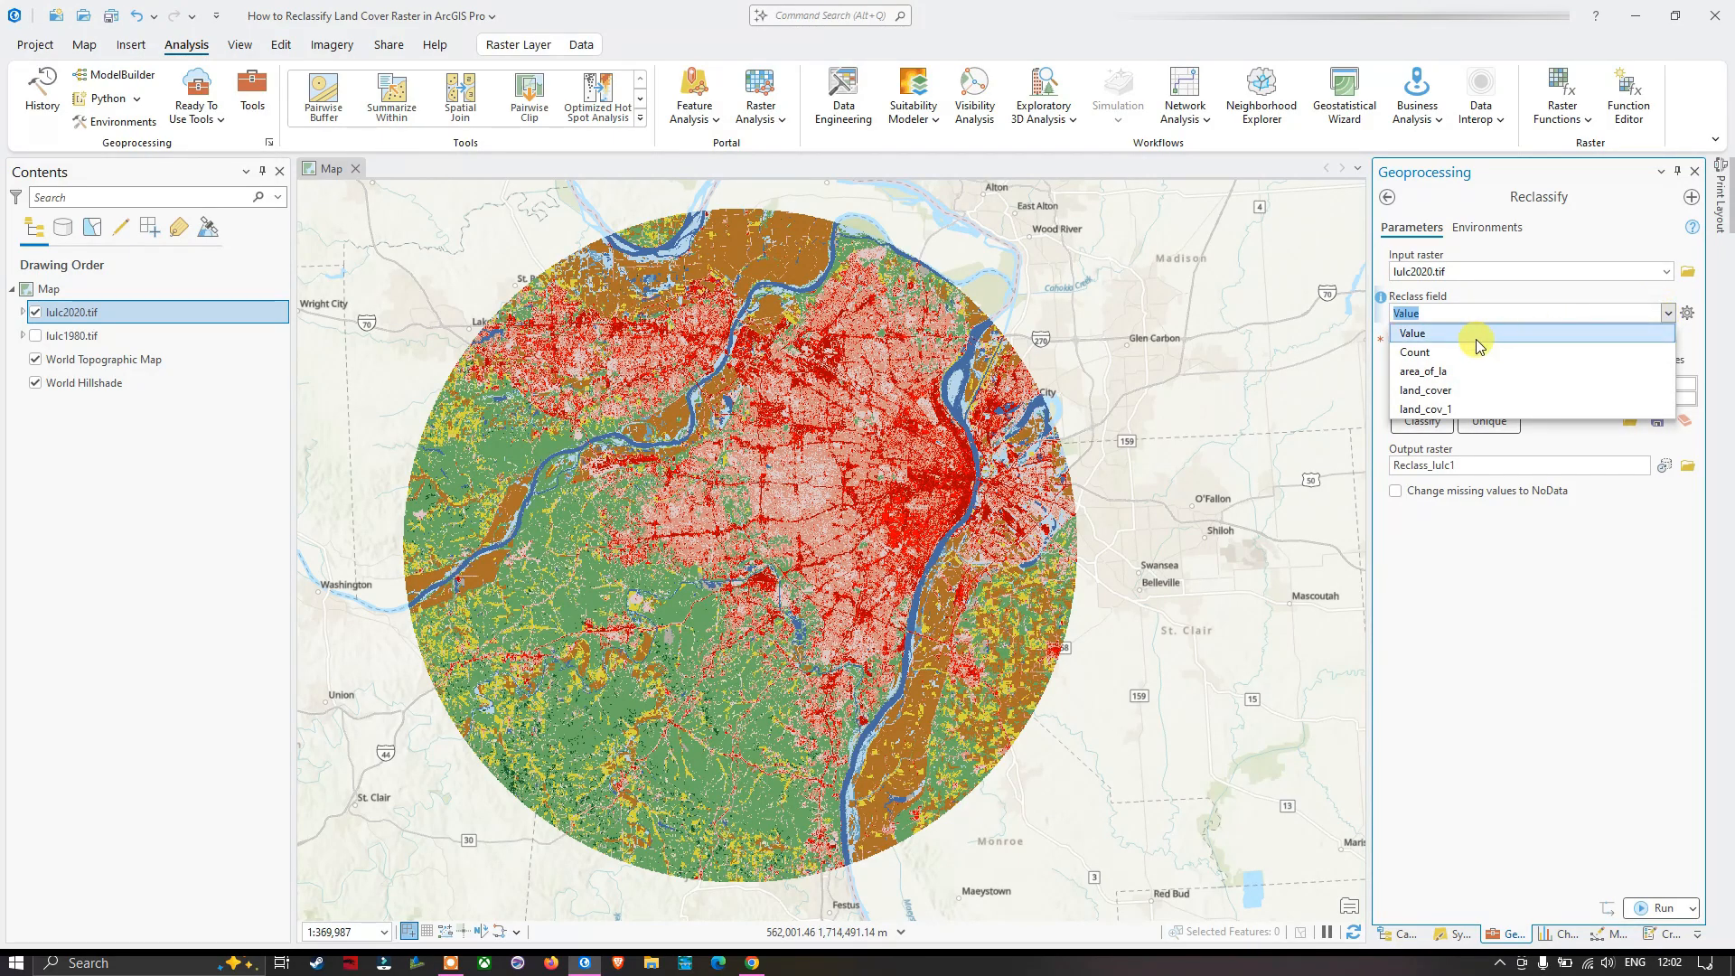
click(1415, 334)
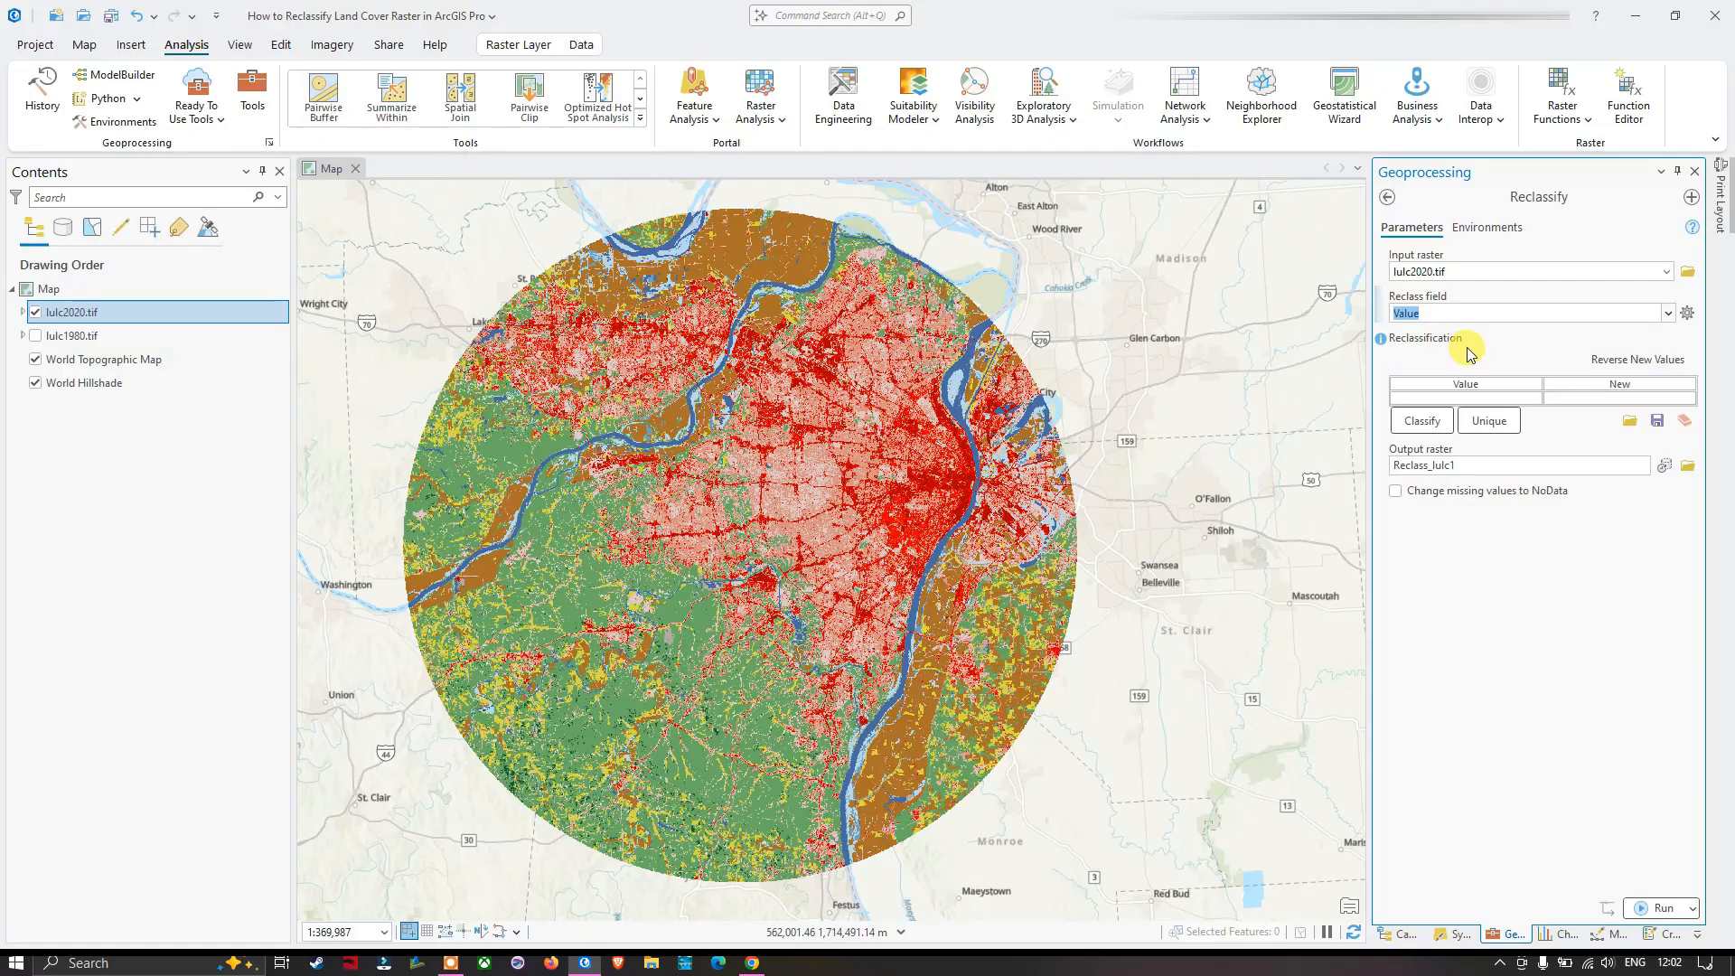
Review the help for the Reclassification parameter, then open the Classify settings and move the dialog clear of the raster's centre
mouse_move(1385, 338)
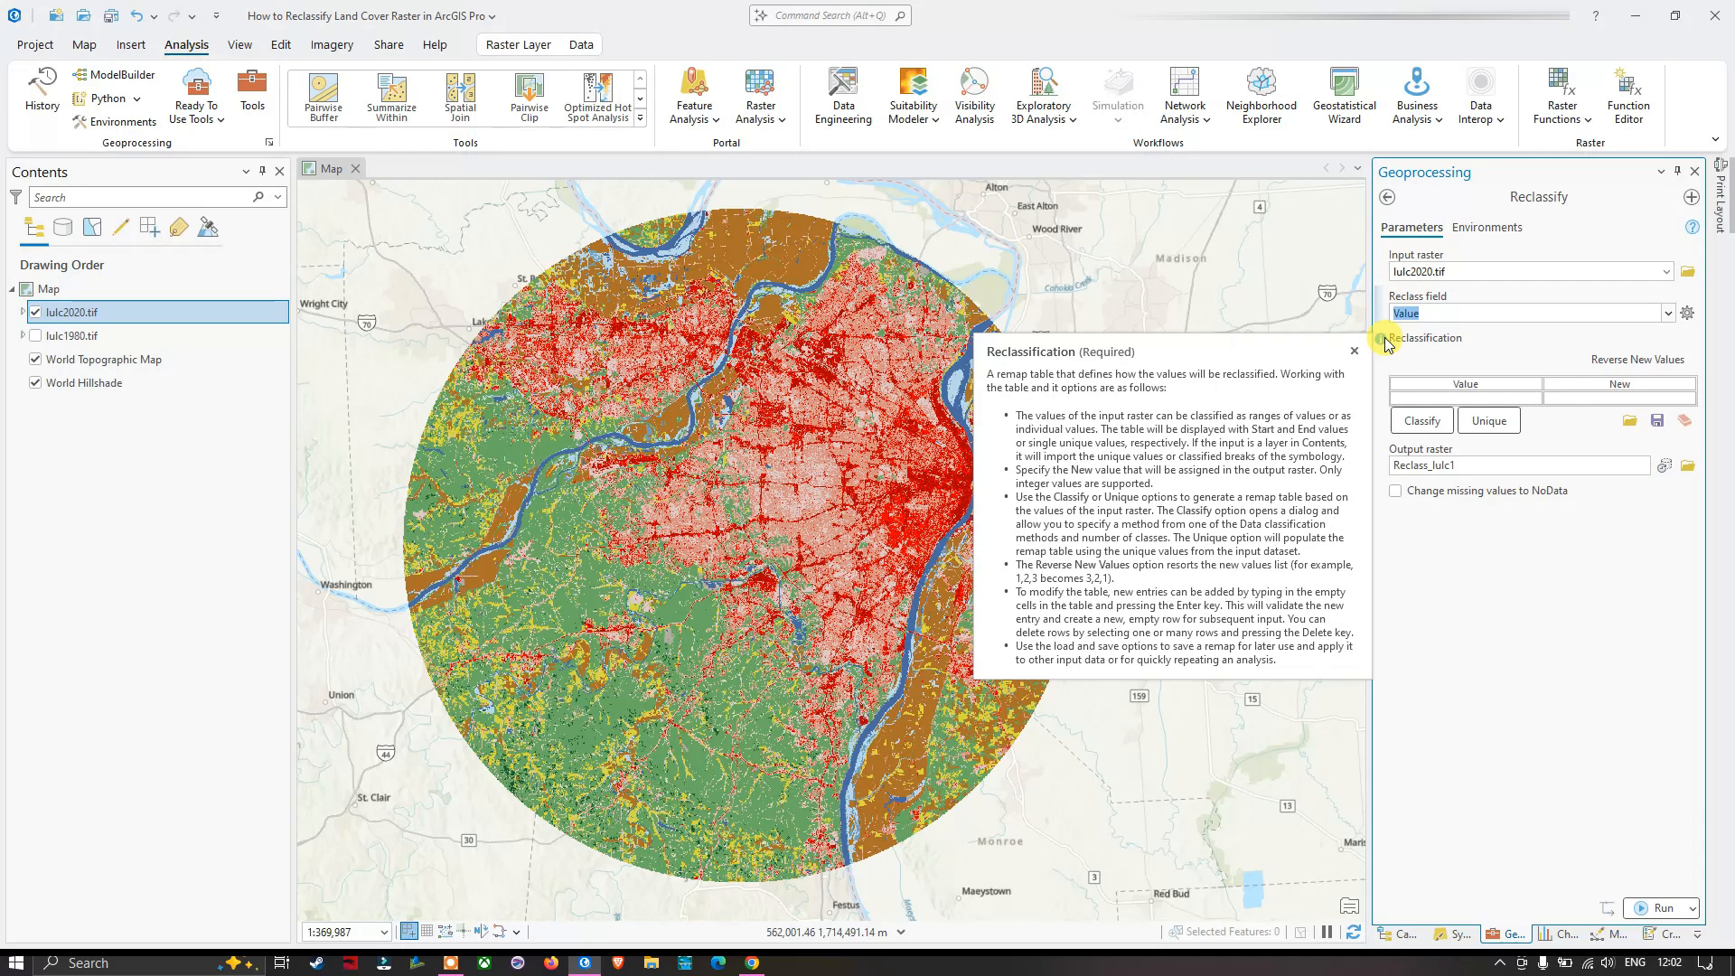
click(1423, 423)
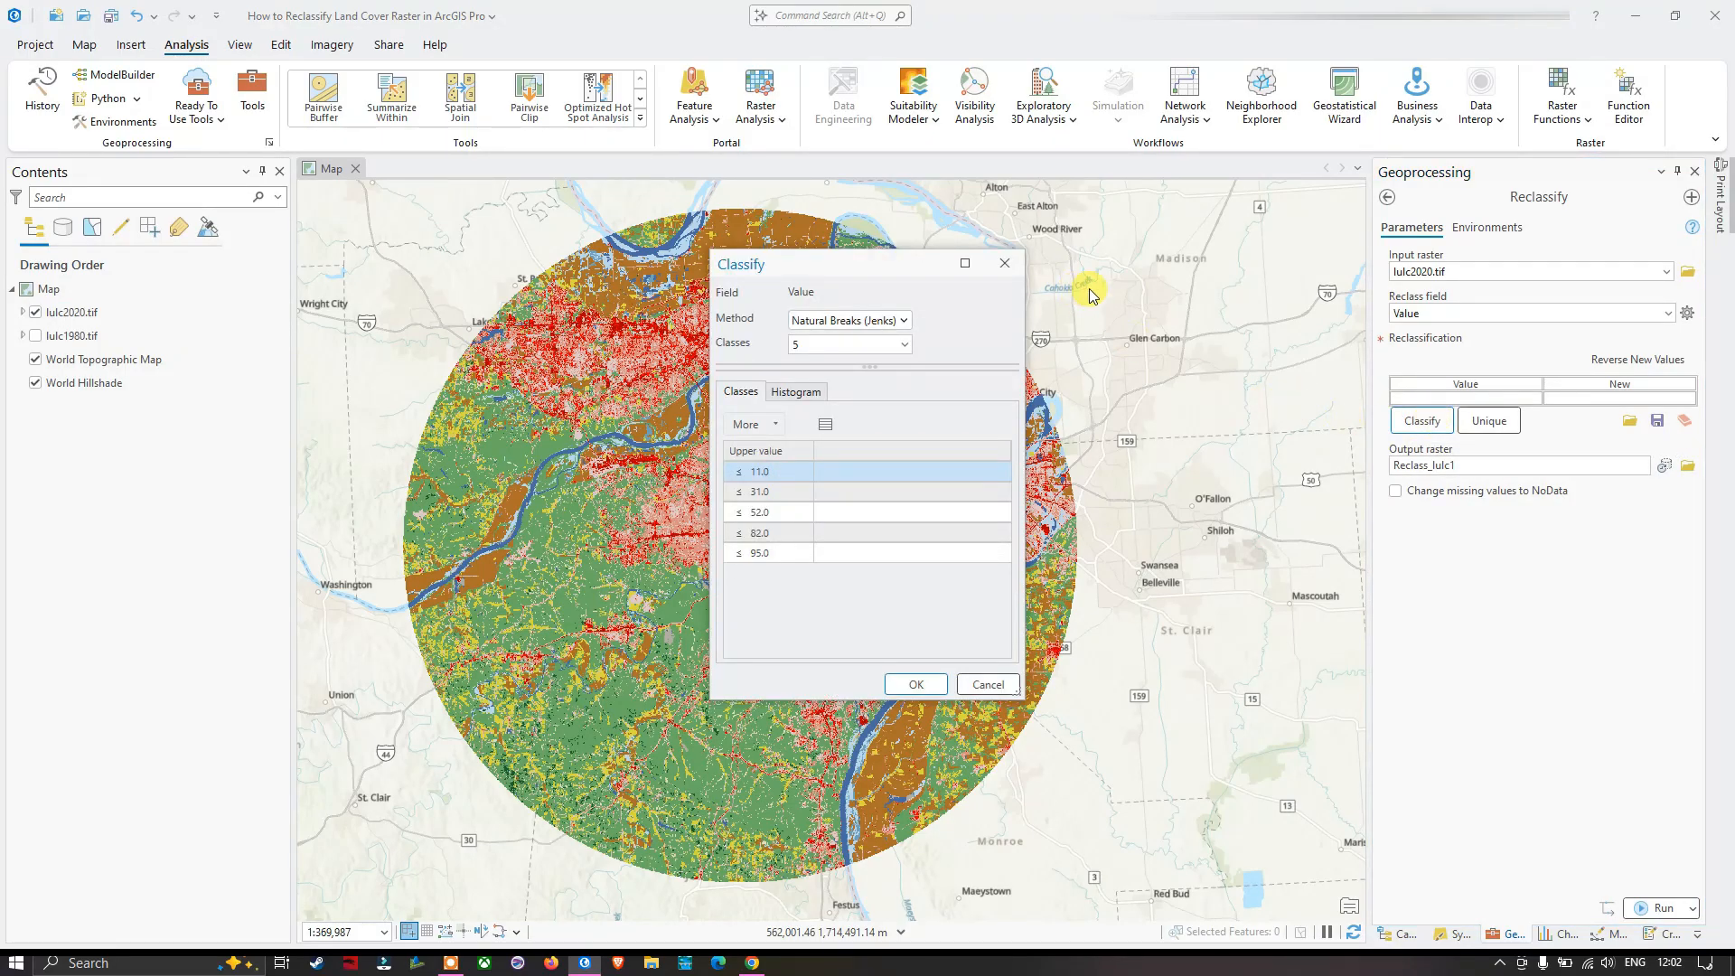
drag(835, 268, 1115, 316)
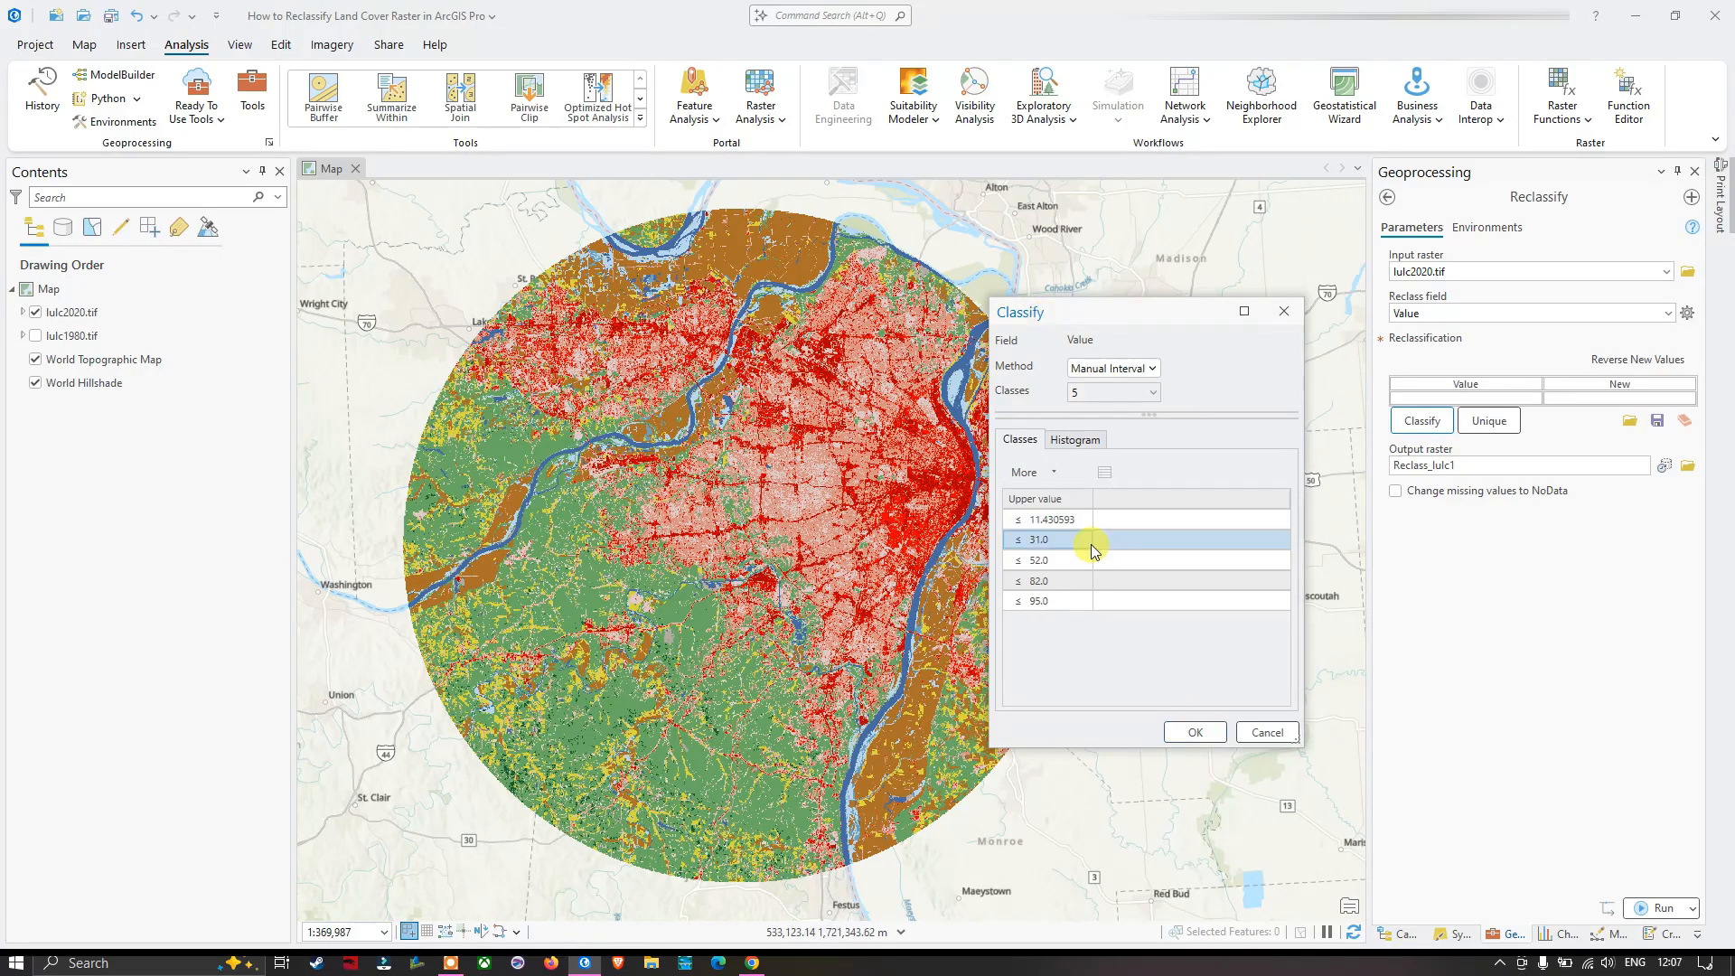
Shift the class breaks on the histogram to about 11.861, 27.555, 47.263 and 78.555 and compare them with the class list
click(1080, 446)
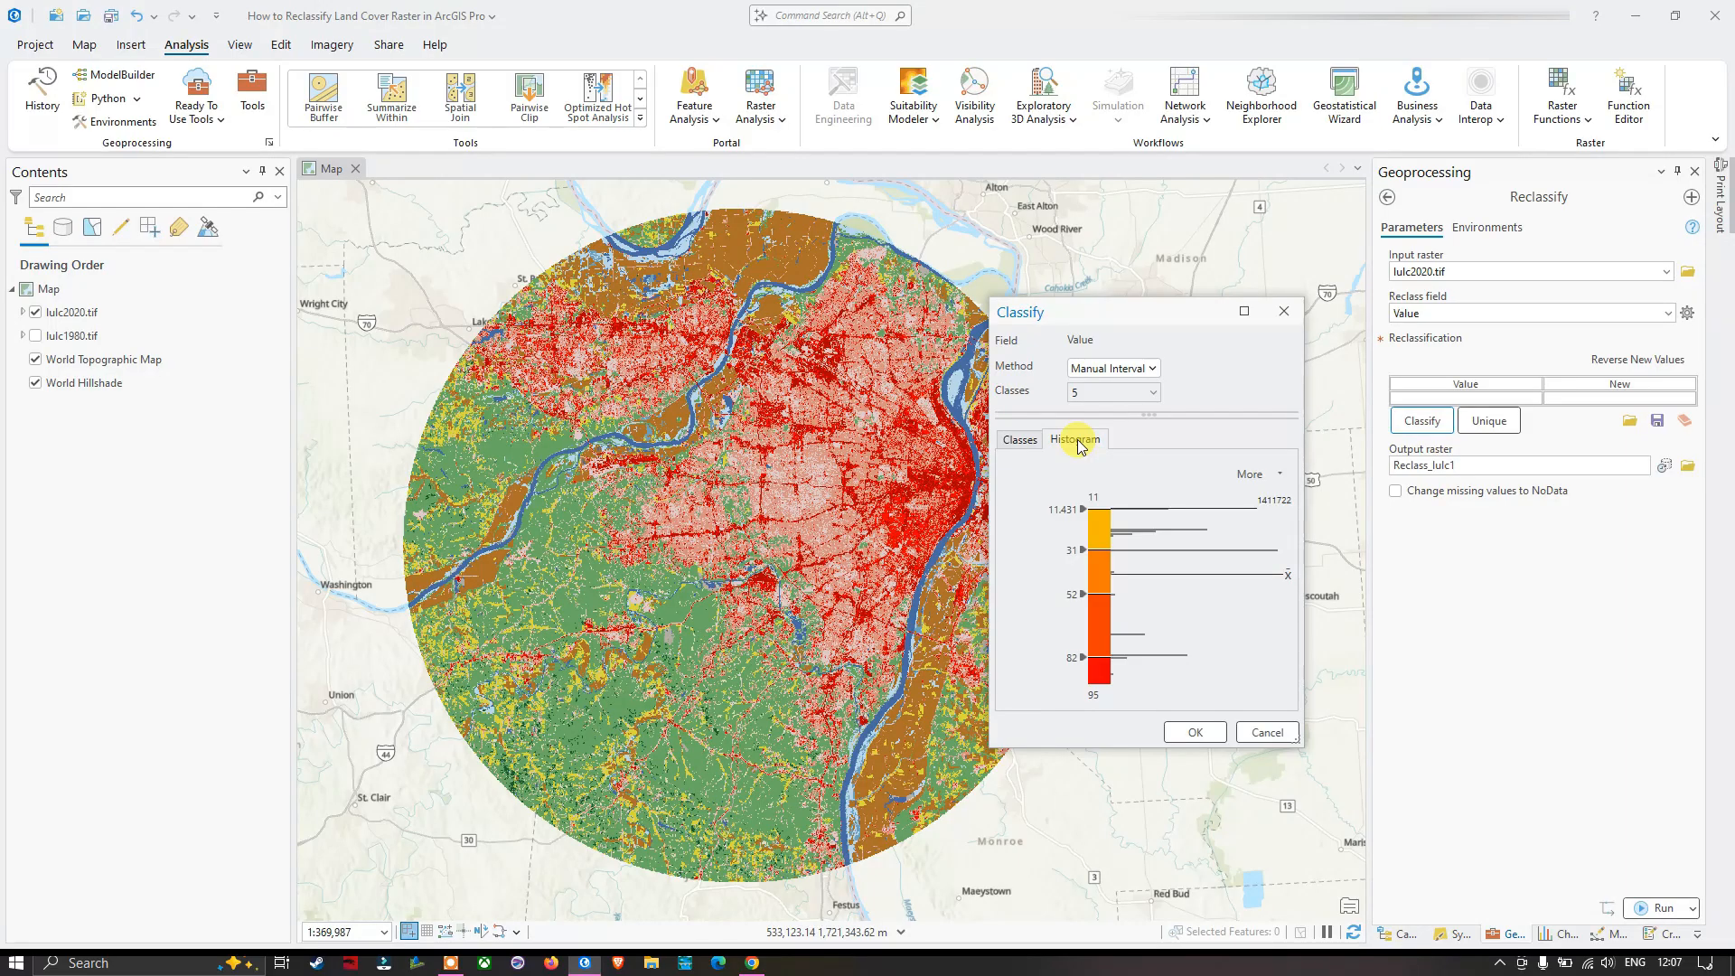
double_click(1084, 514)
drag(1086, 517, 1083, 592)
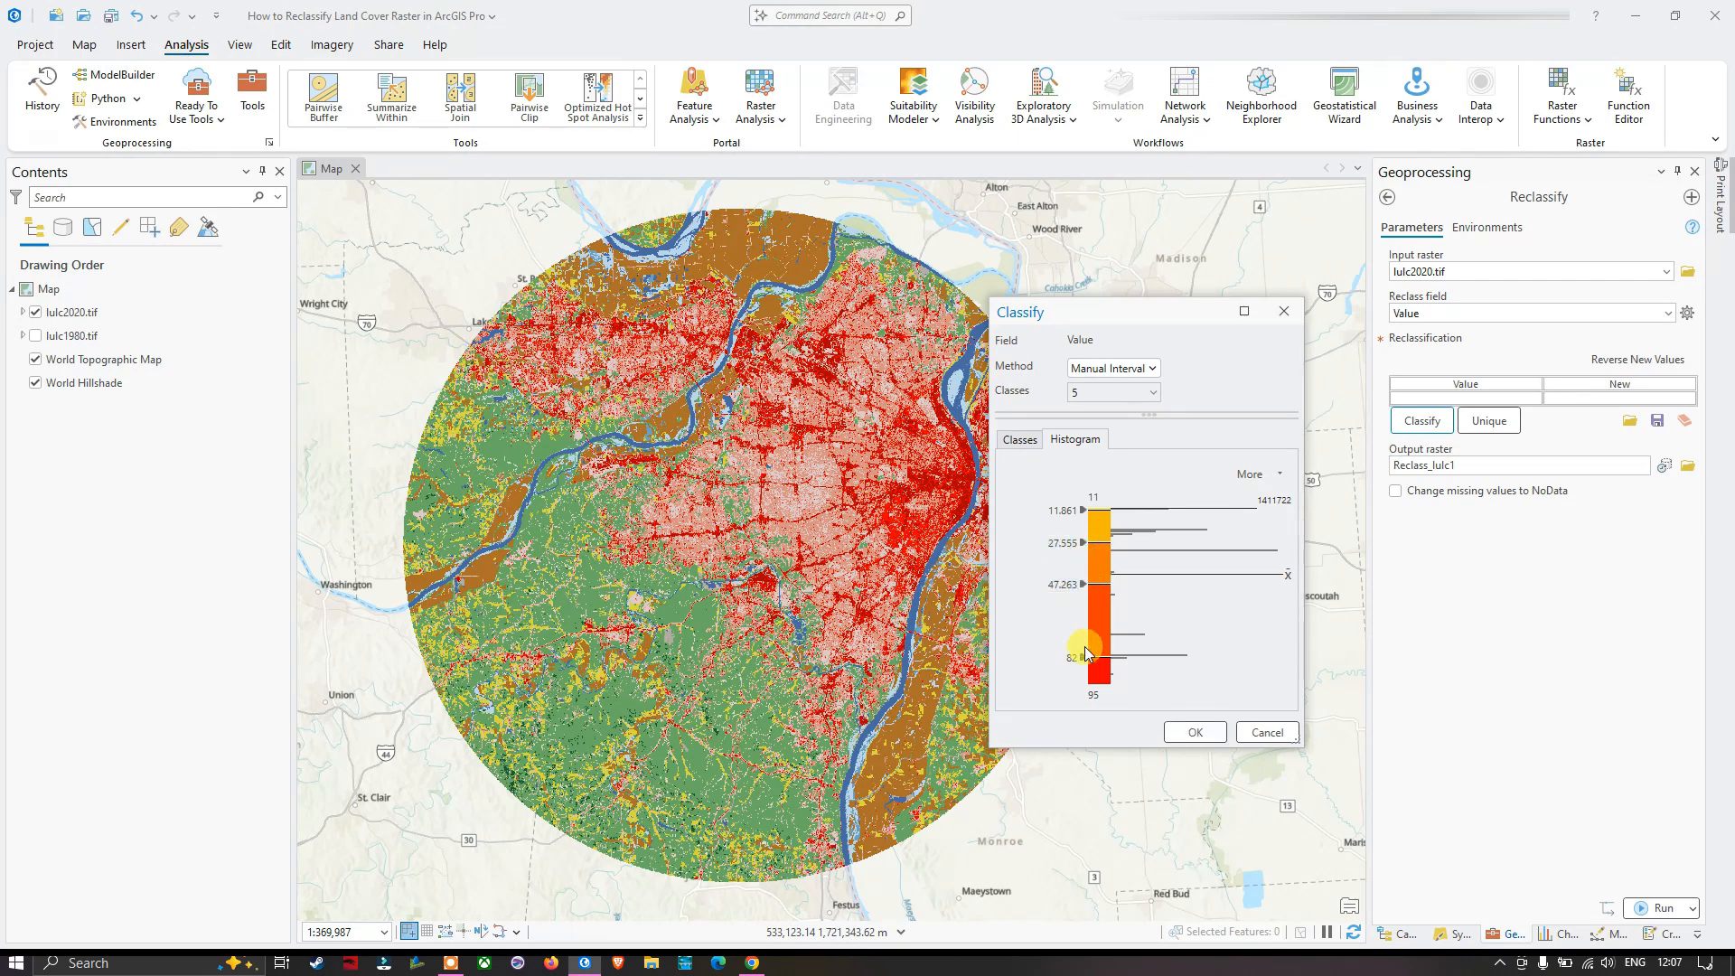
drag(1083, 656, 1081, 650)
click(1032, 444)
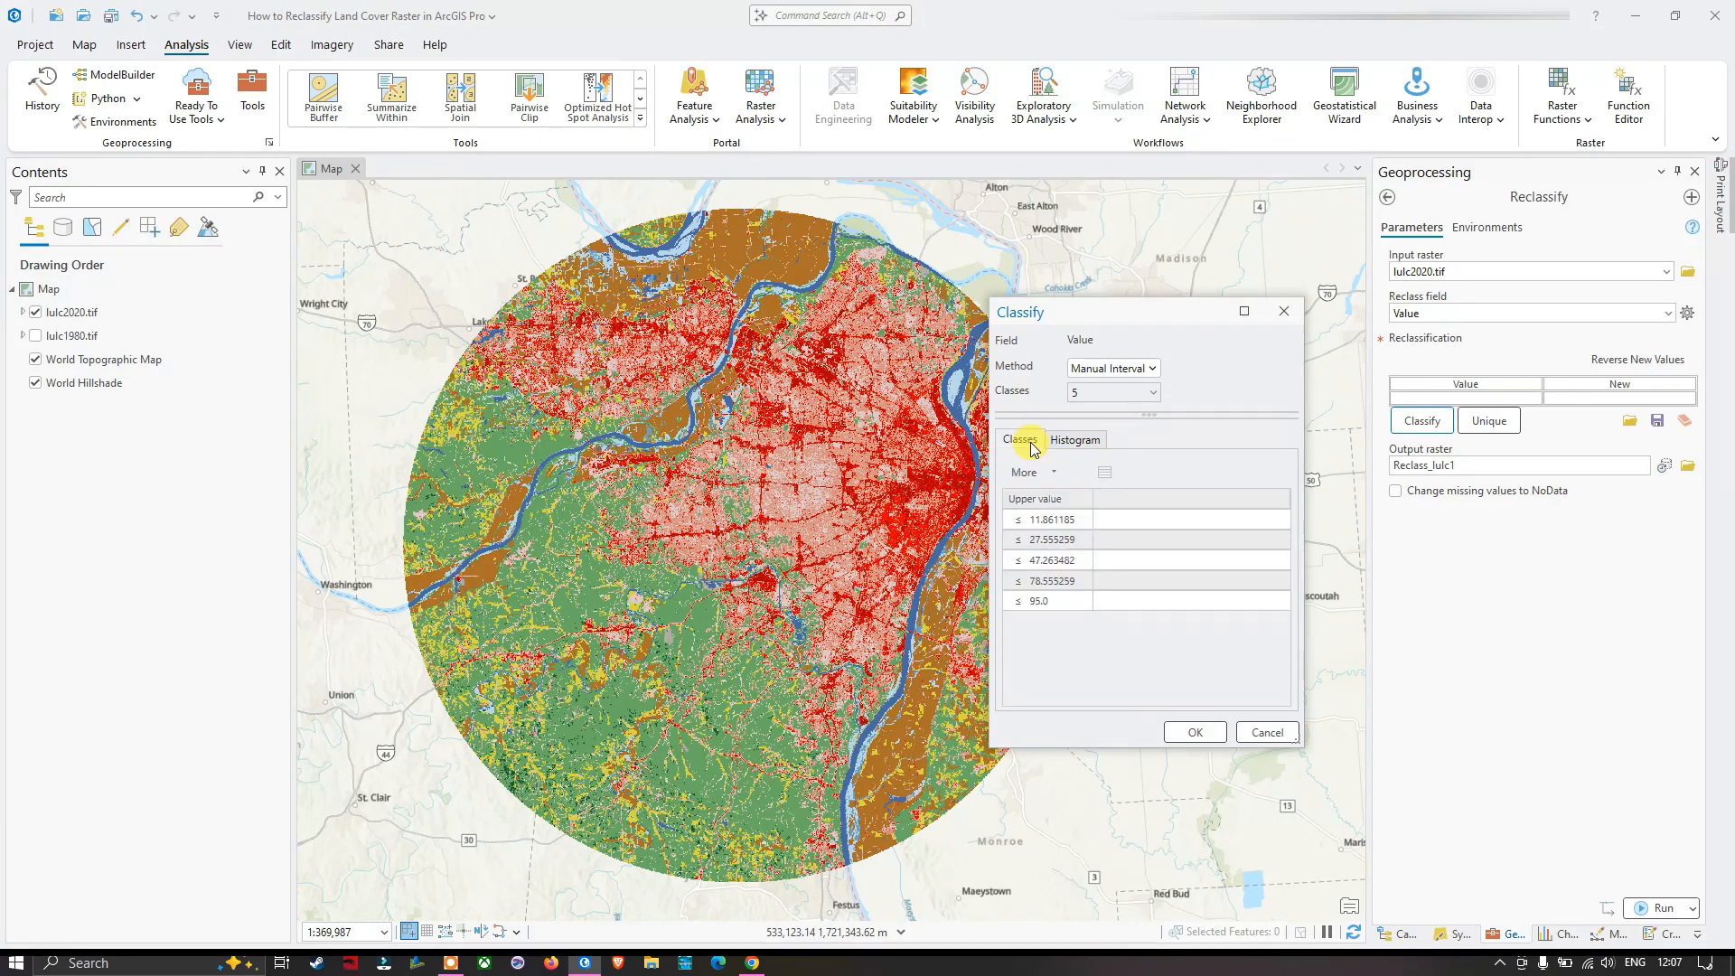
click(1077, 442)
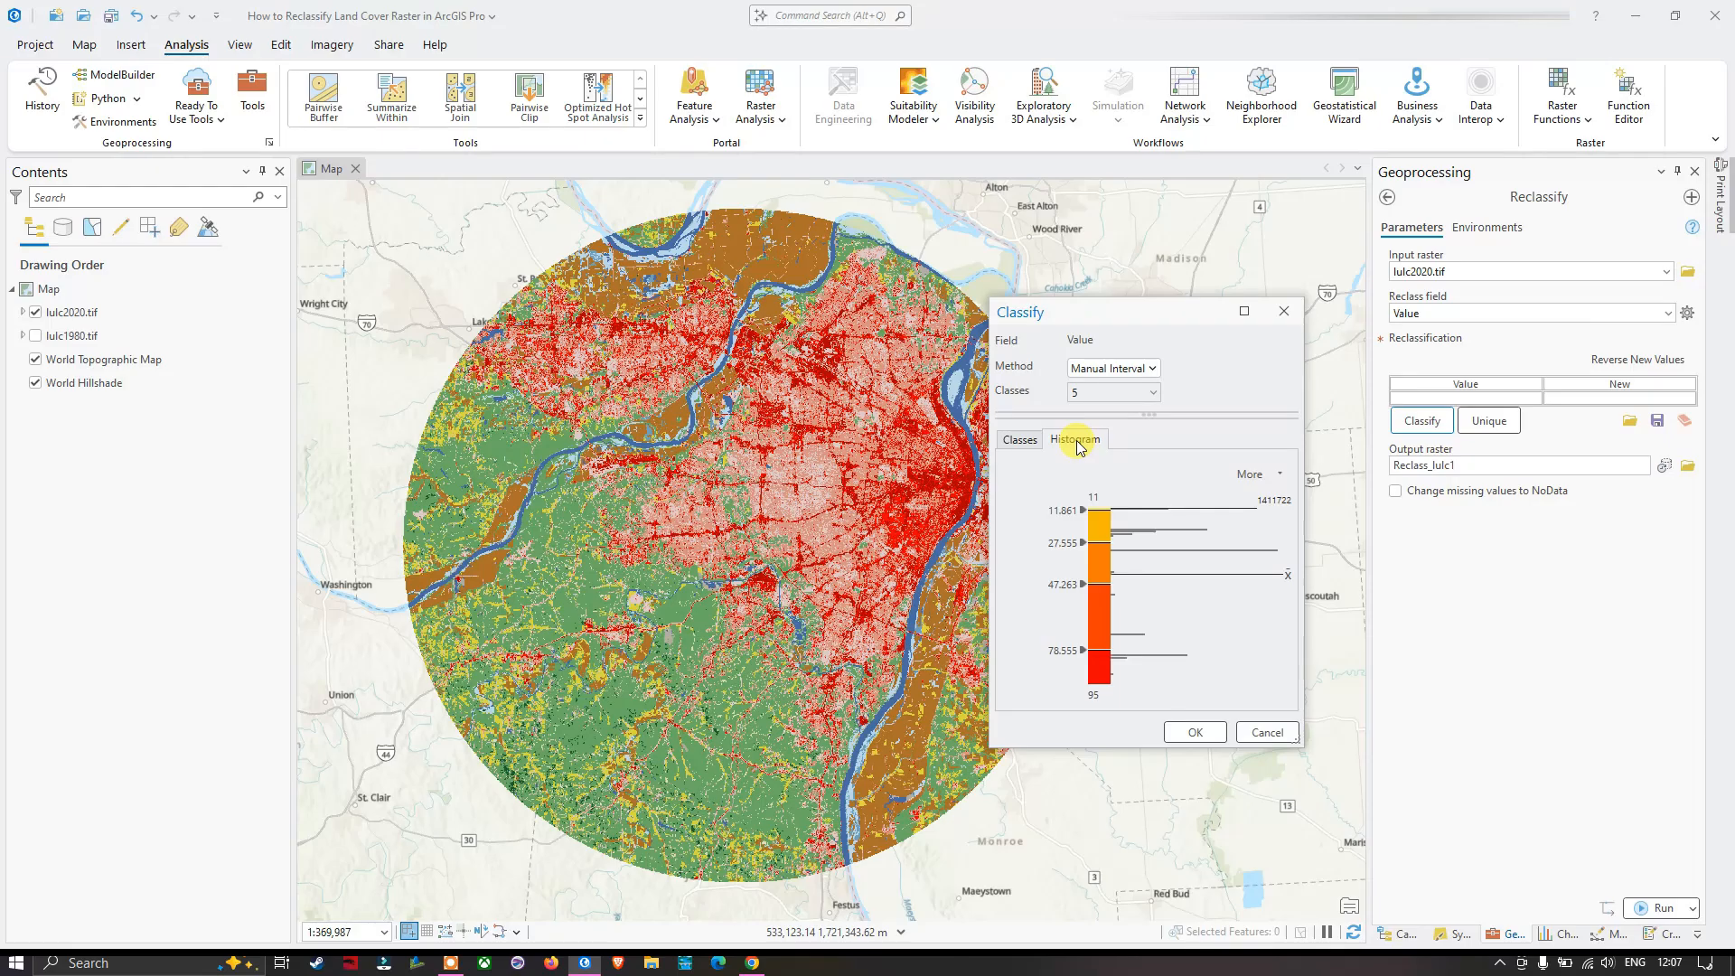
click(1030, 446)
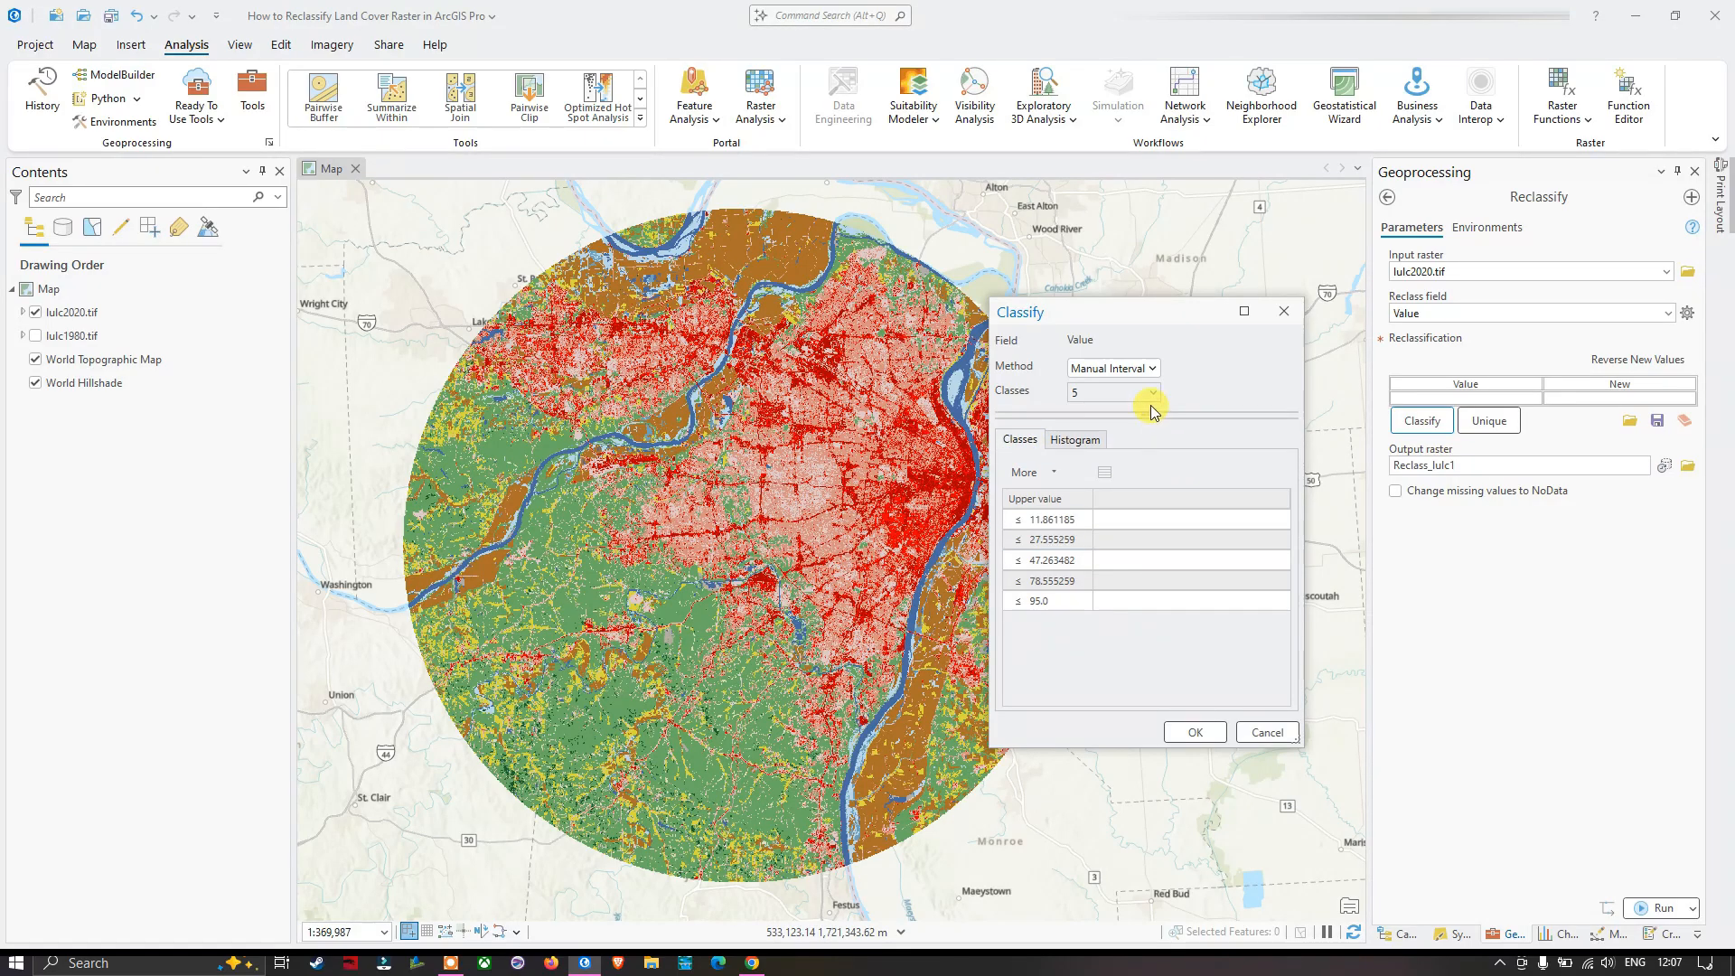
Choose the Manual Interval method and set the first class's upper value to 15
click(1155, 371)
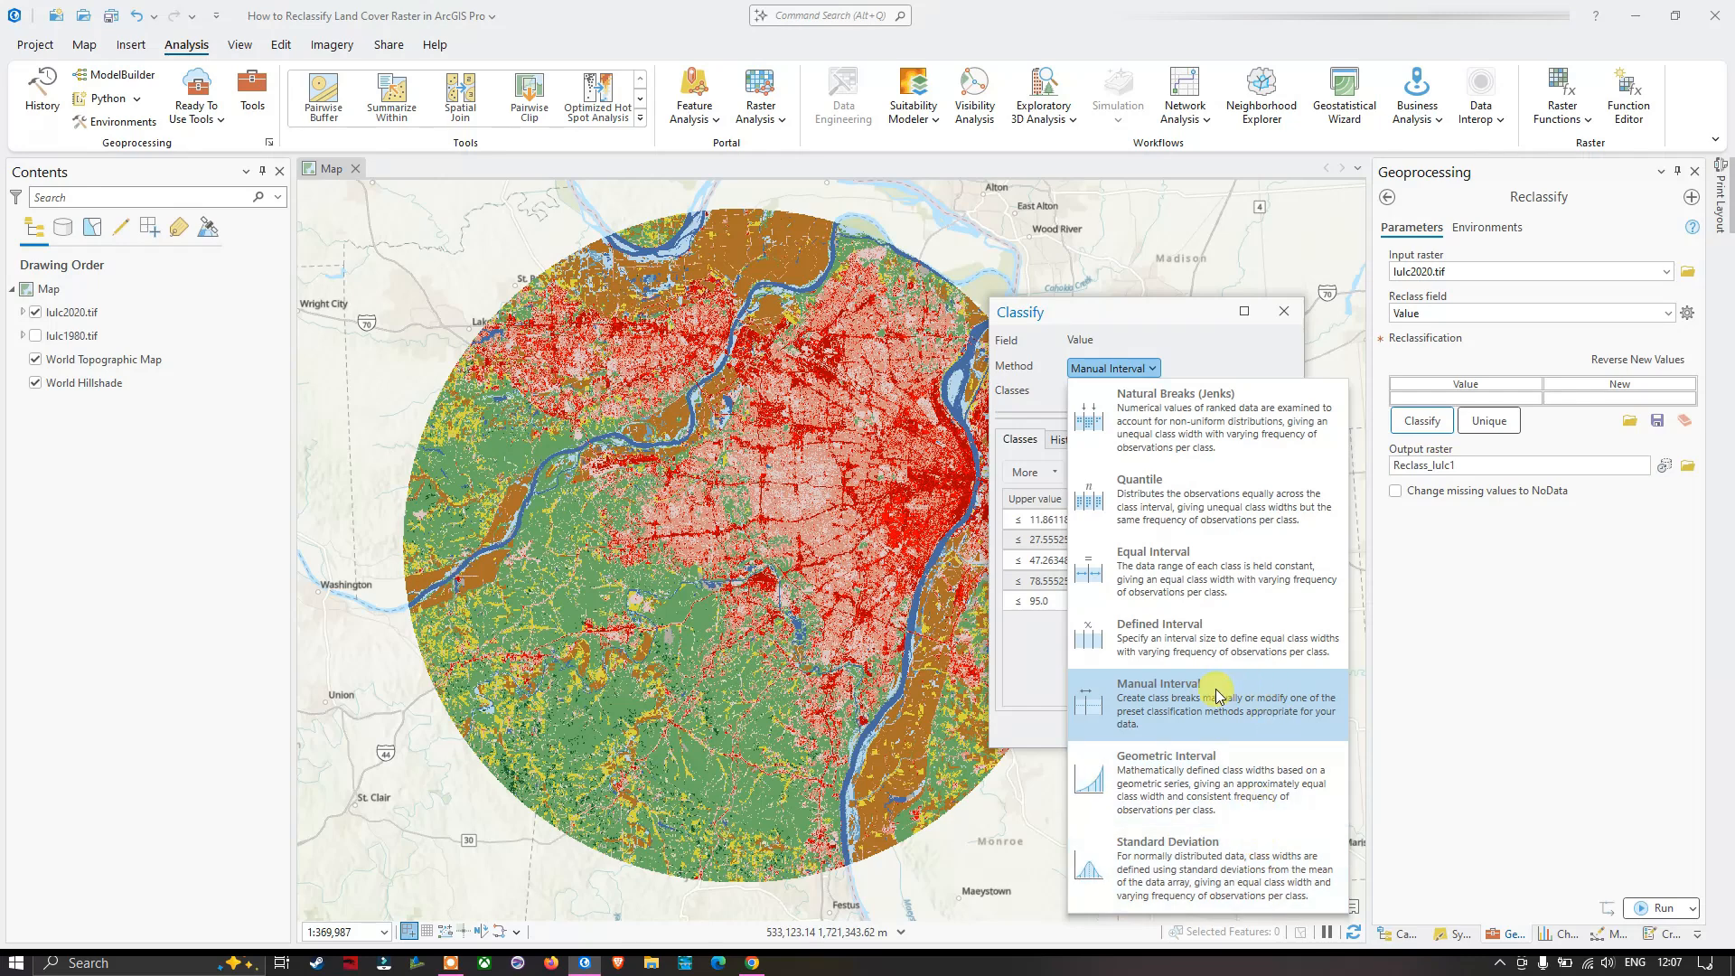
click(1163, 693)
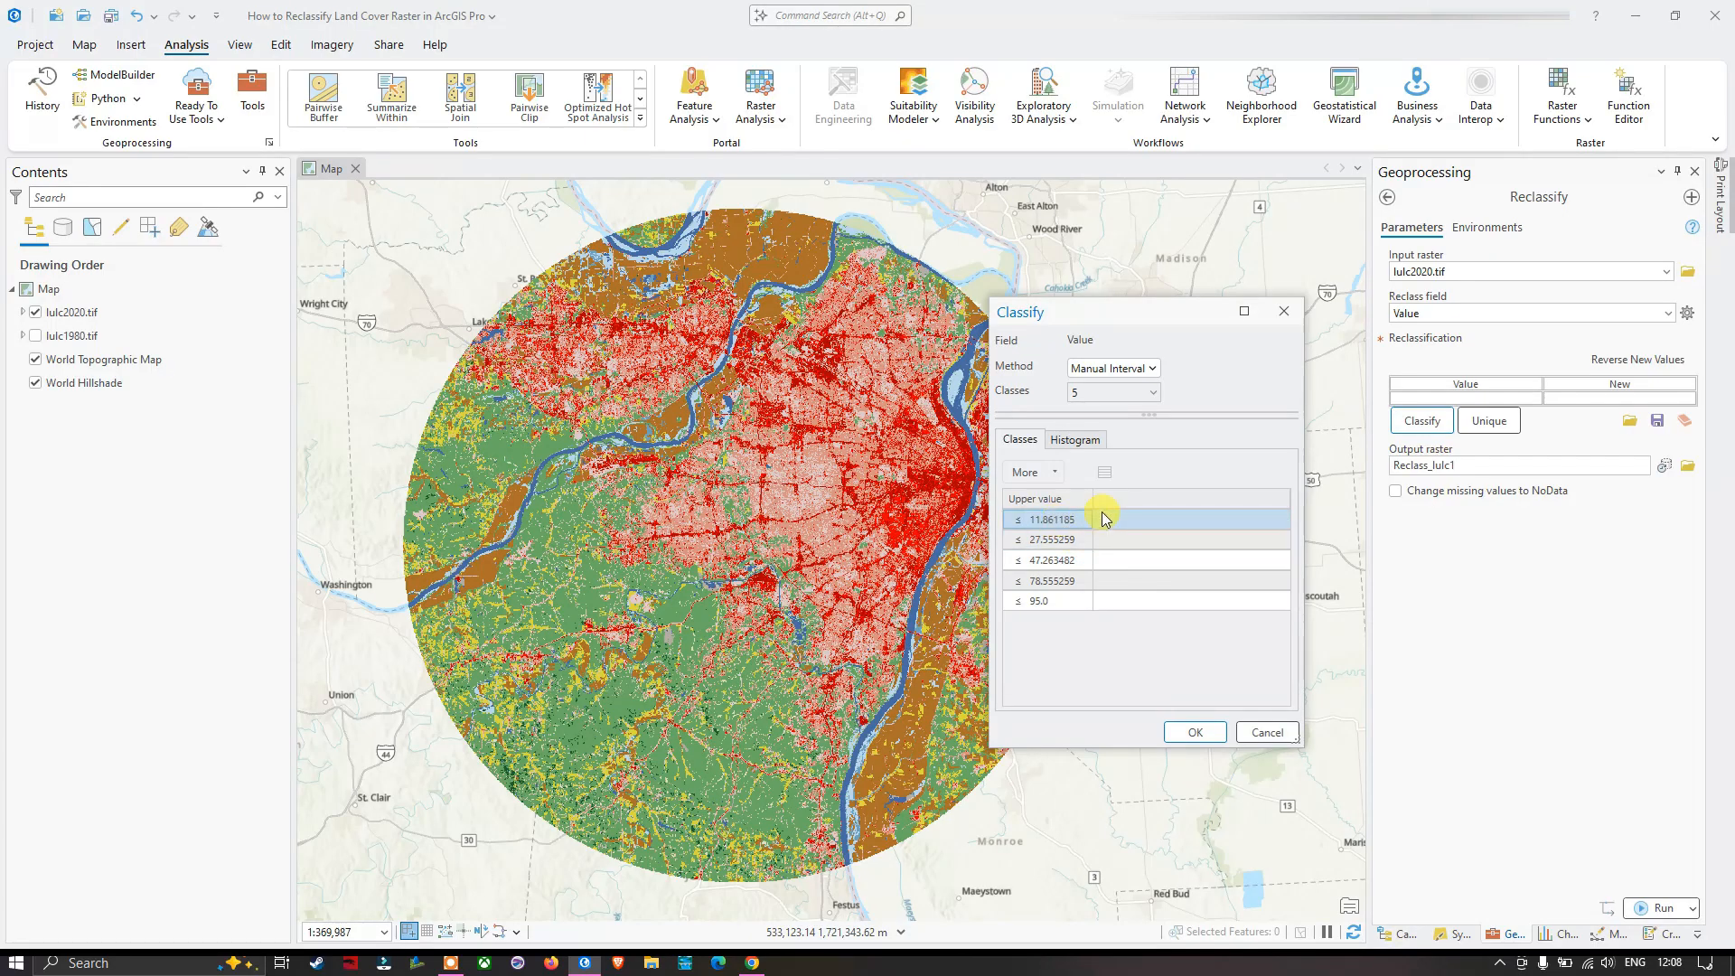
double_click(1039, 521)
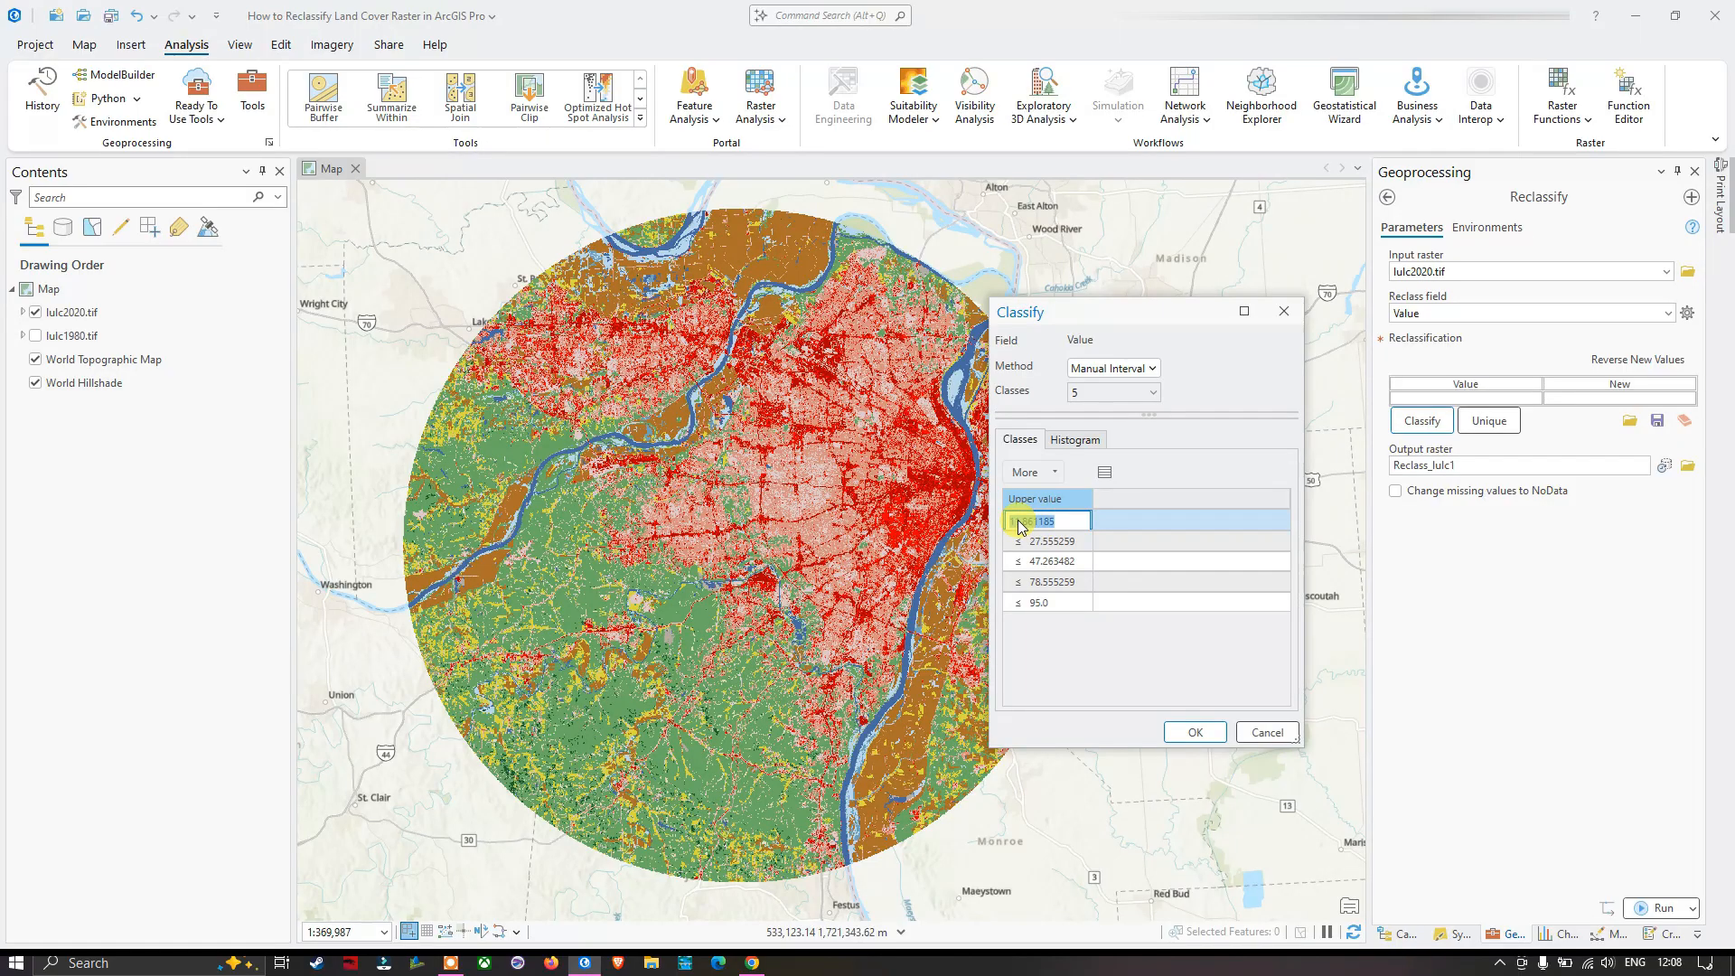
click(1018, 523)
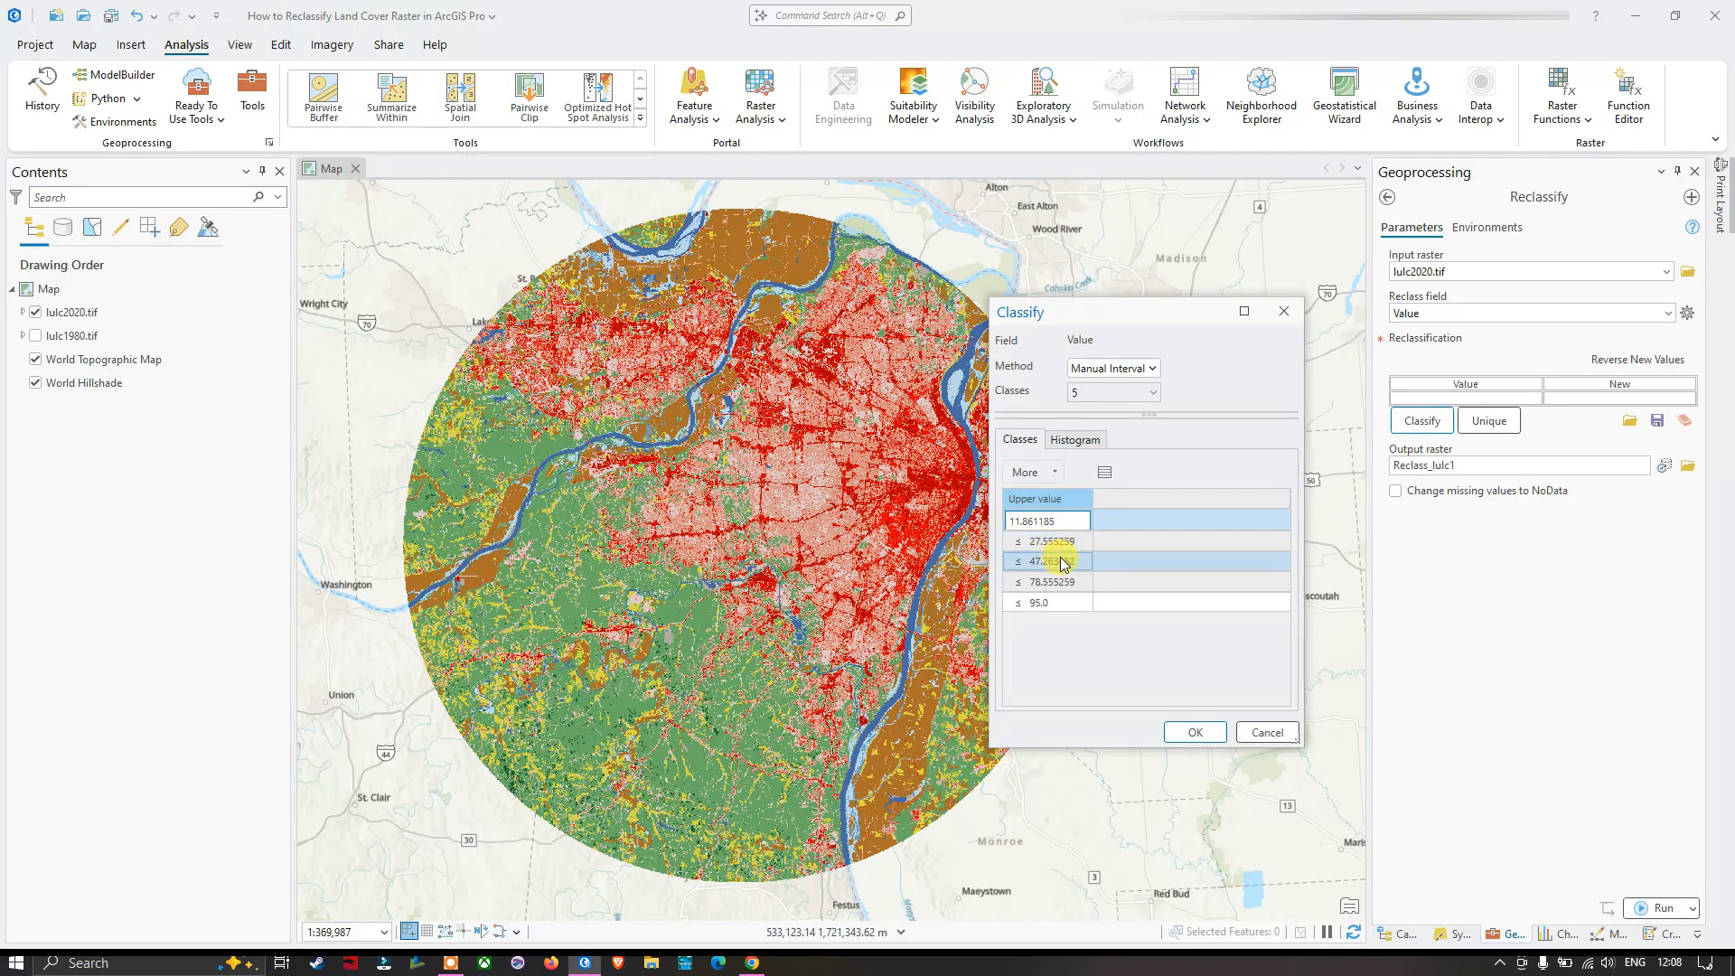
key(BackSpace)
key(BackSpace)
key(BackSpace)
text(15)
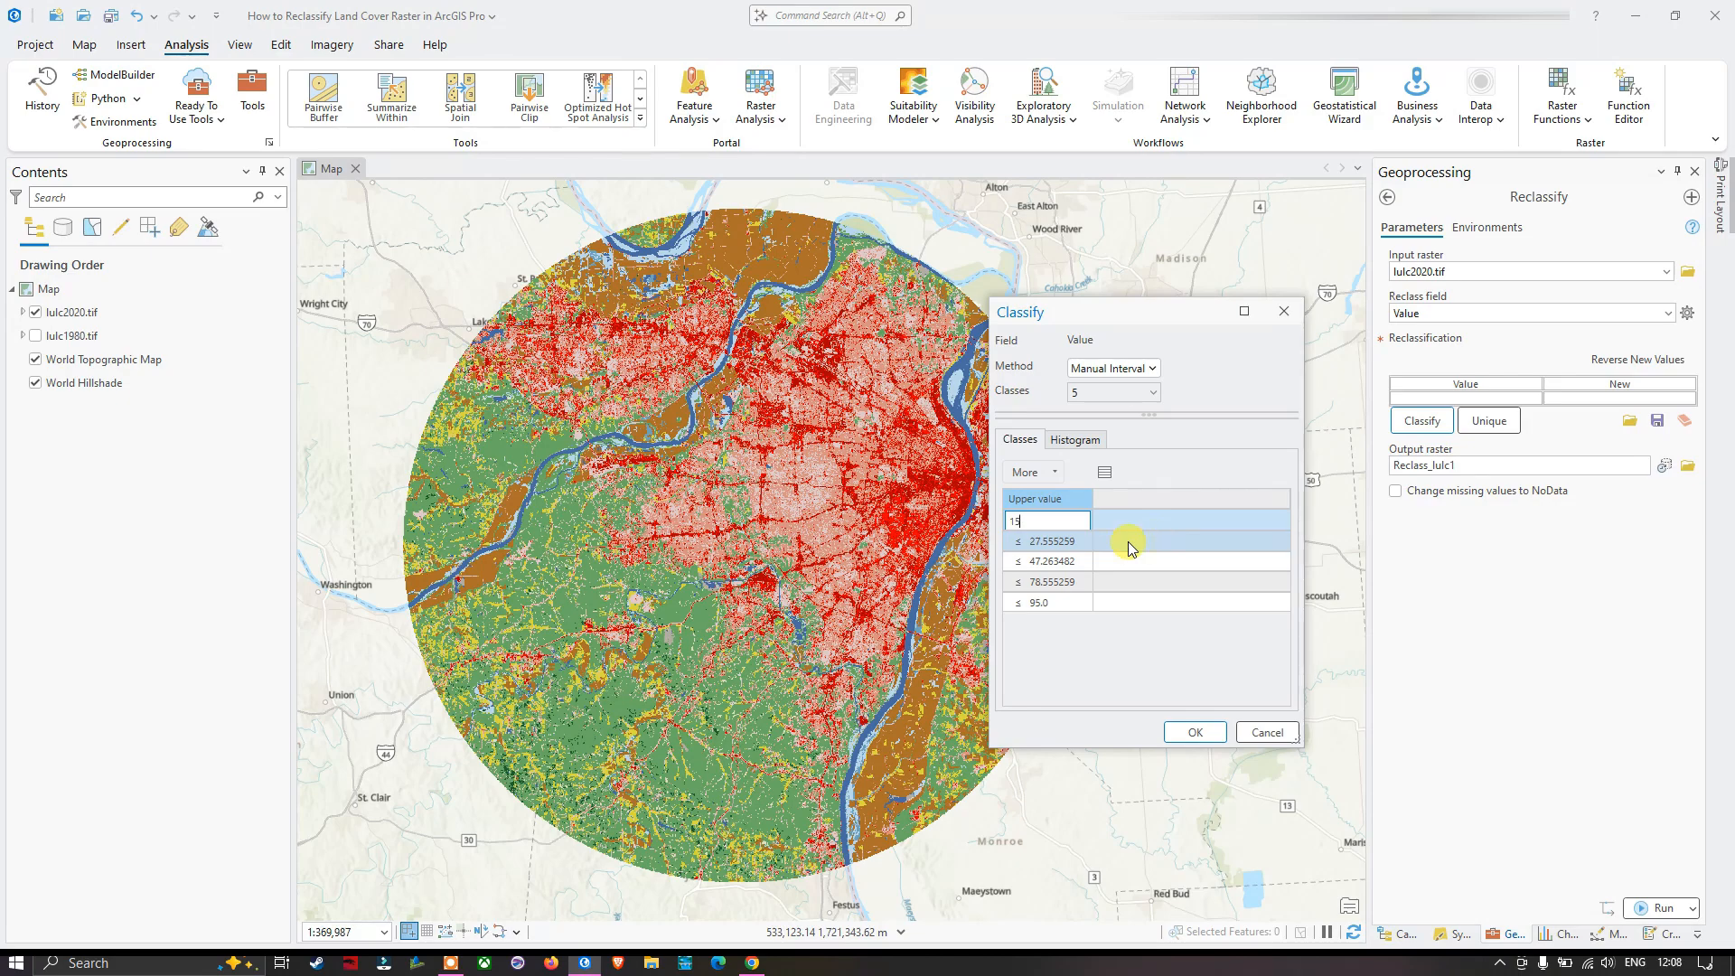
click(1066, 542)
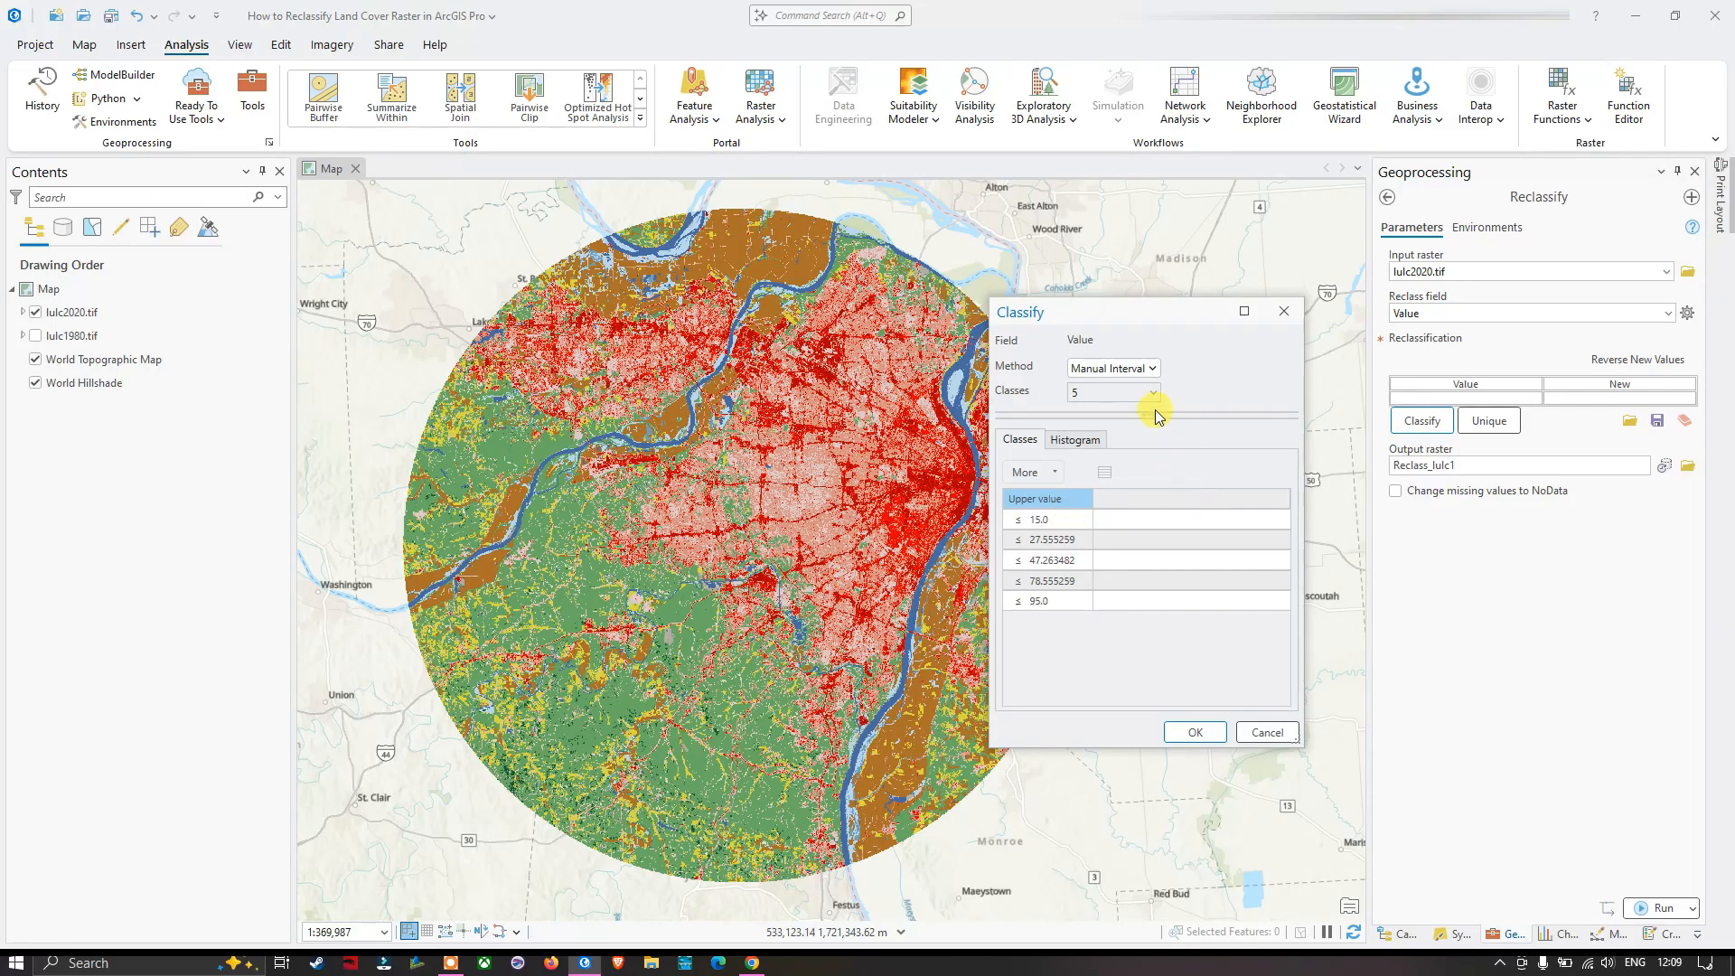
Classify the values by Natural Breaks (Jenks) into 6 classes and apply them to the reclassification table
click(1153, 370)
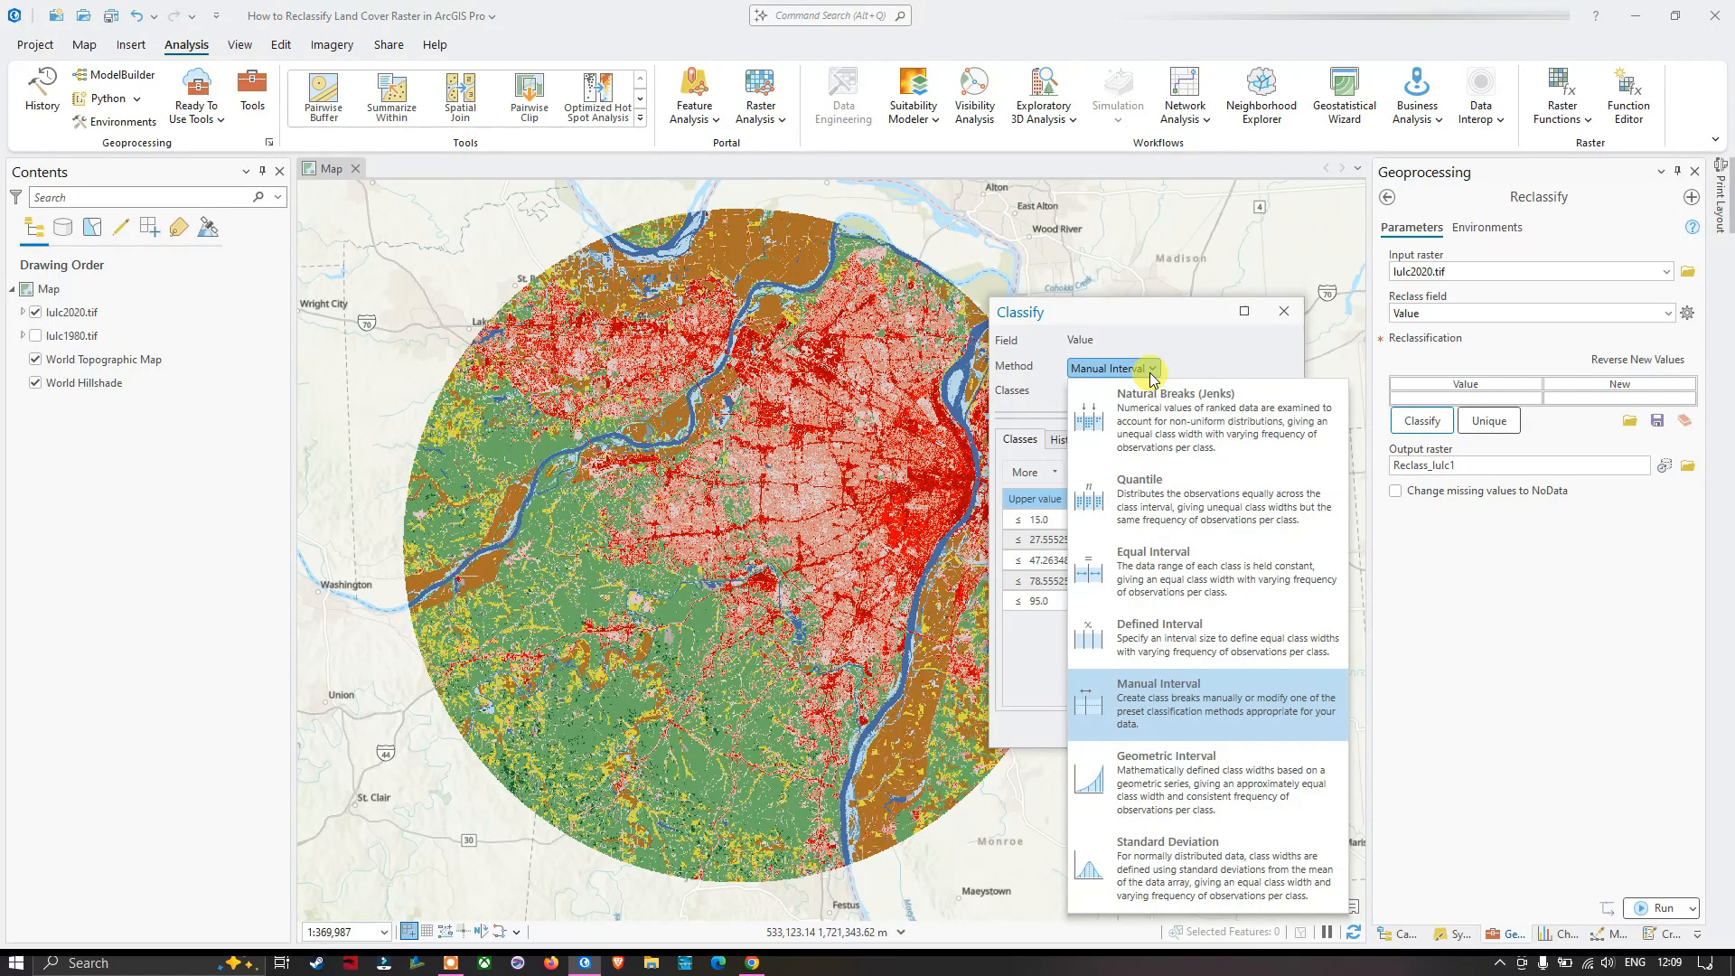
click(1153, 376)
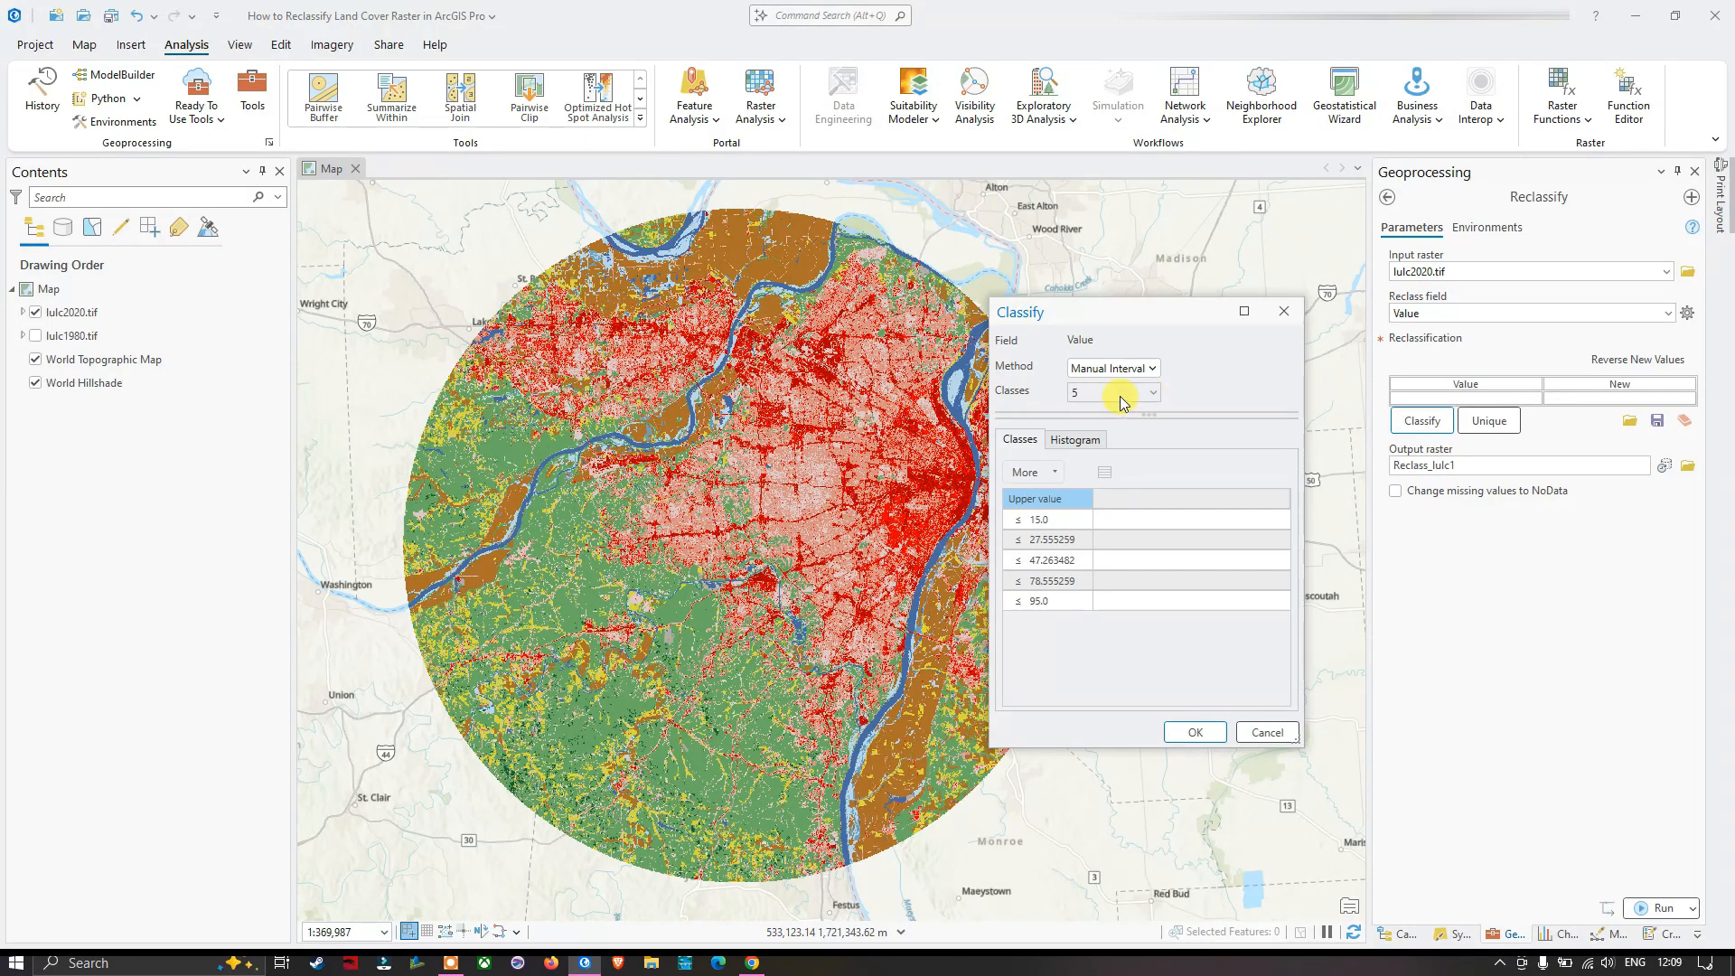
click(1150, 374)
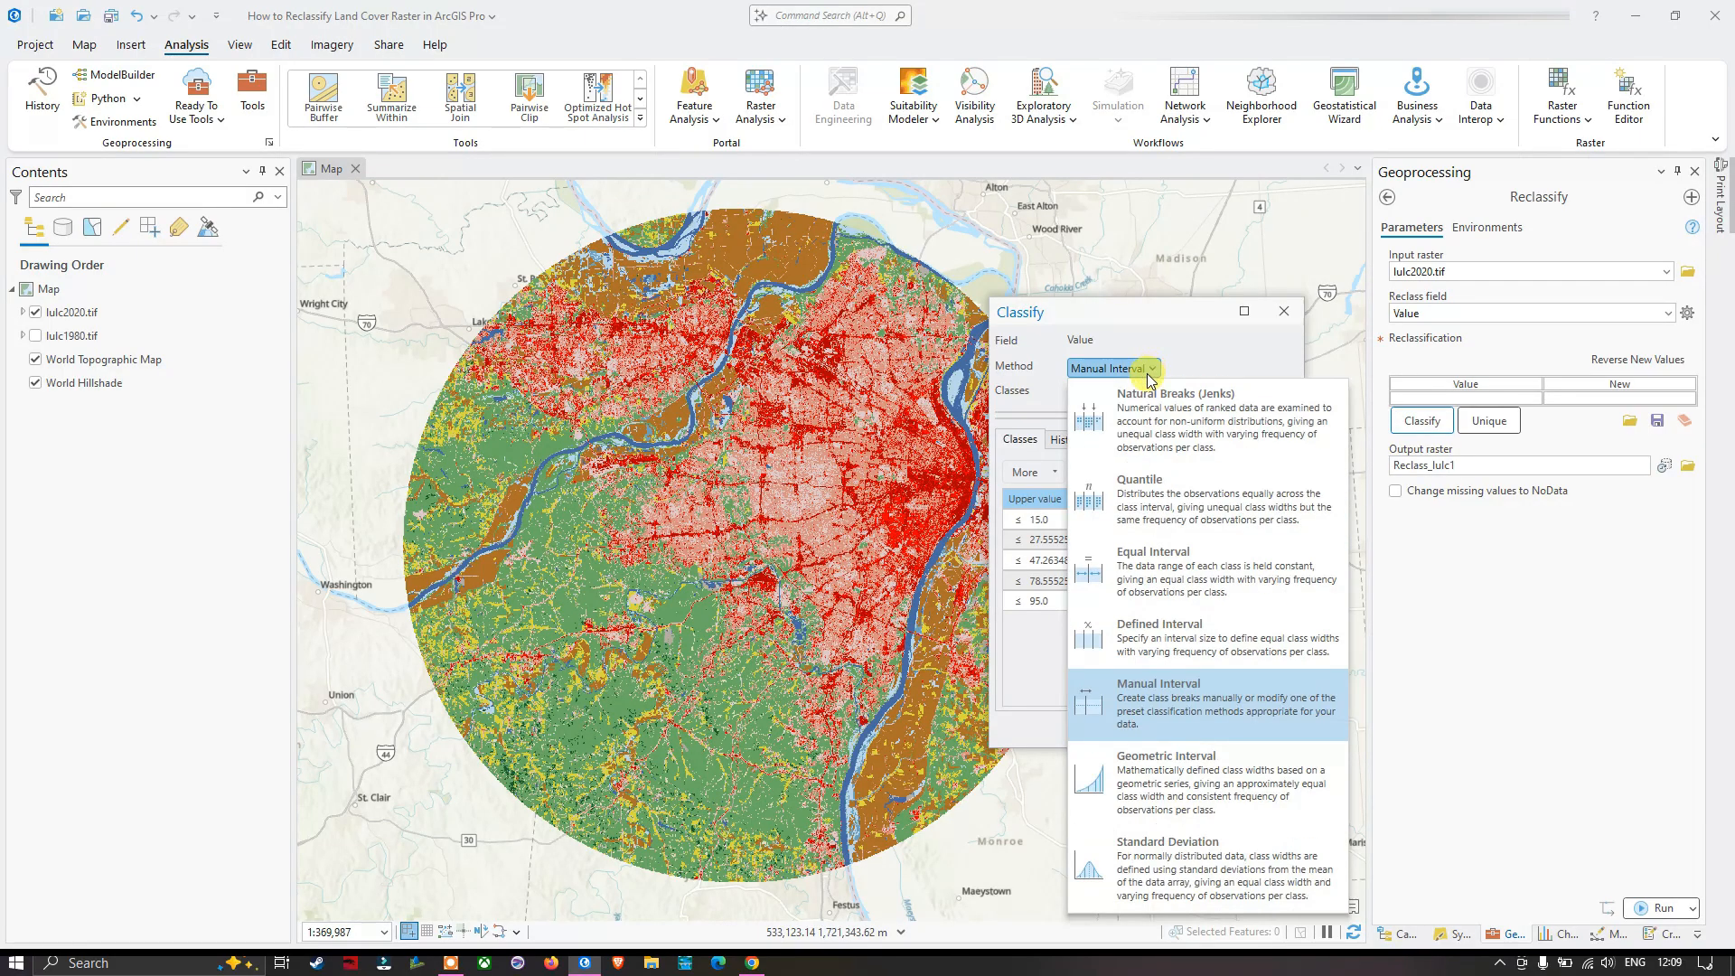
click(1183, 417)
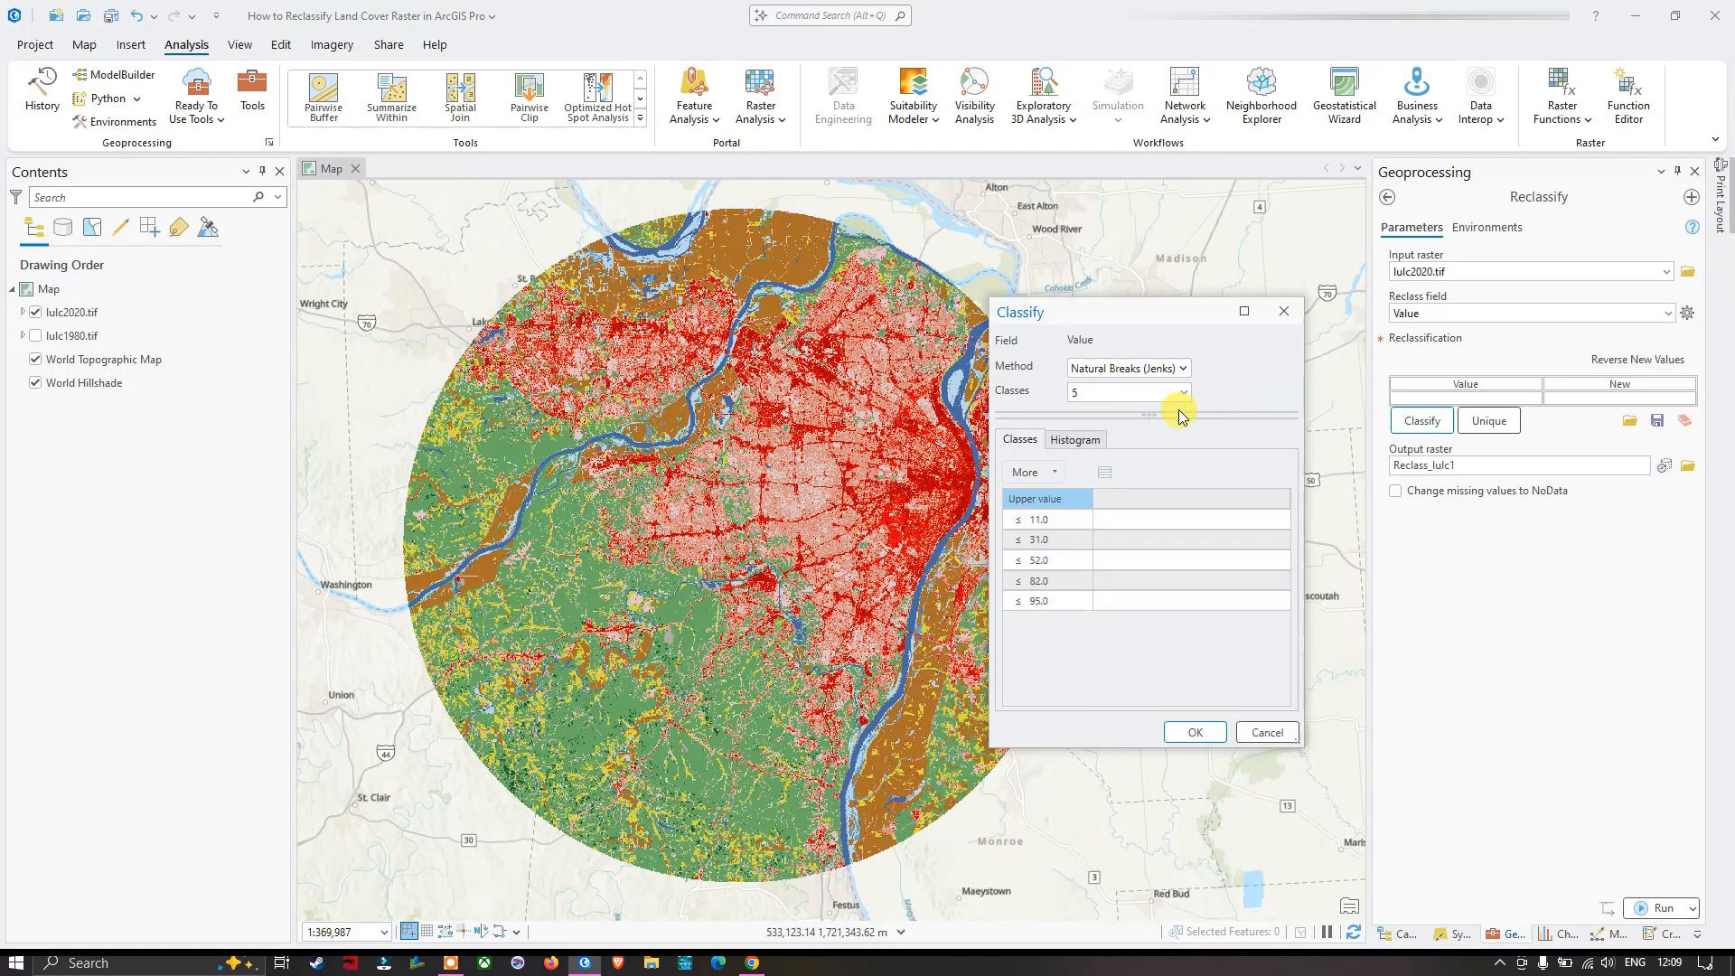
click(1182, 395)
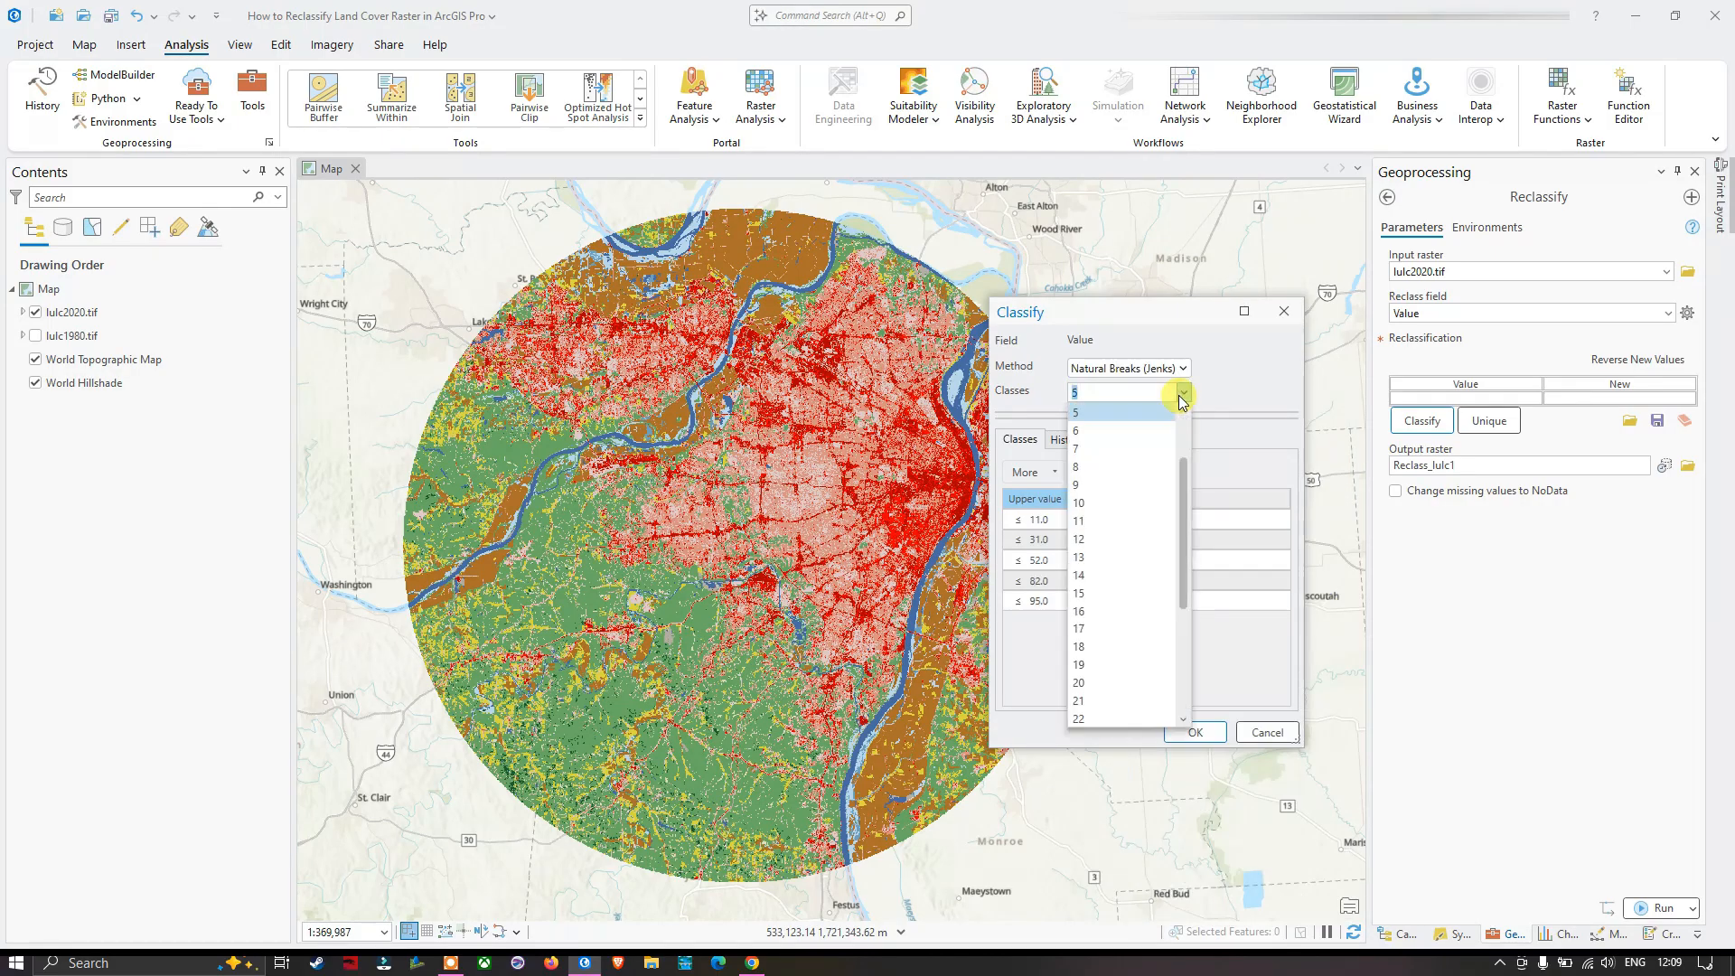
click(1091, 433)
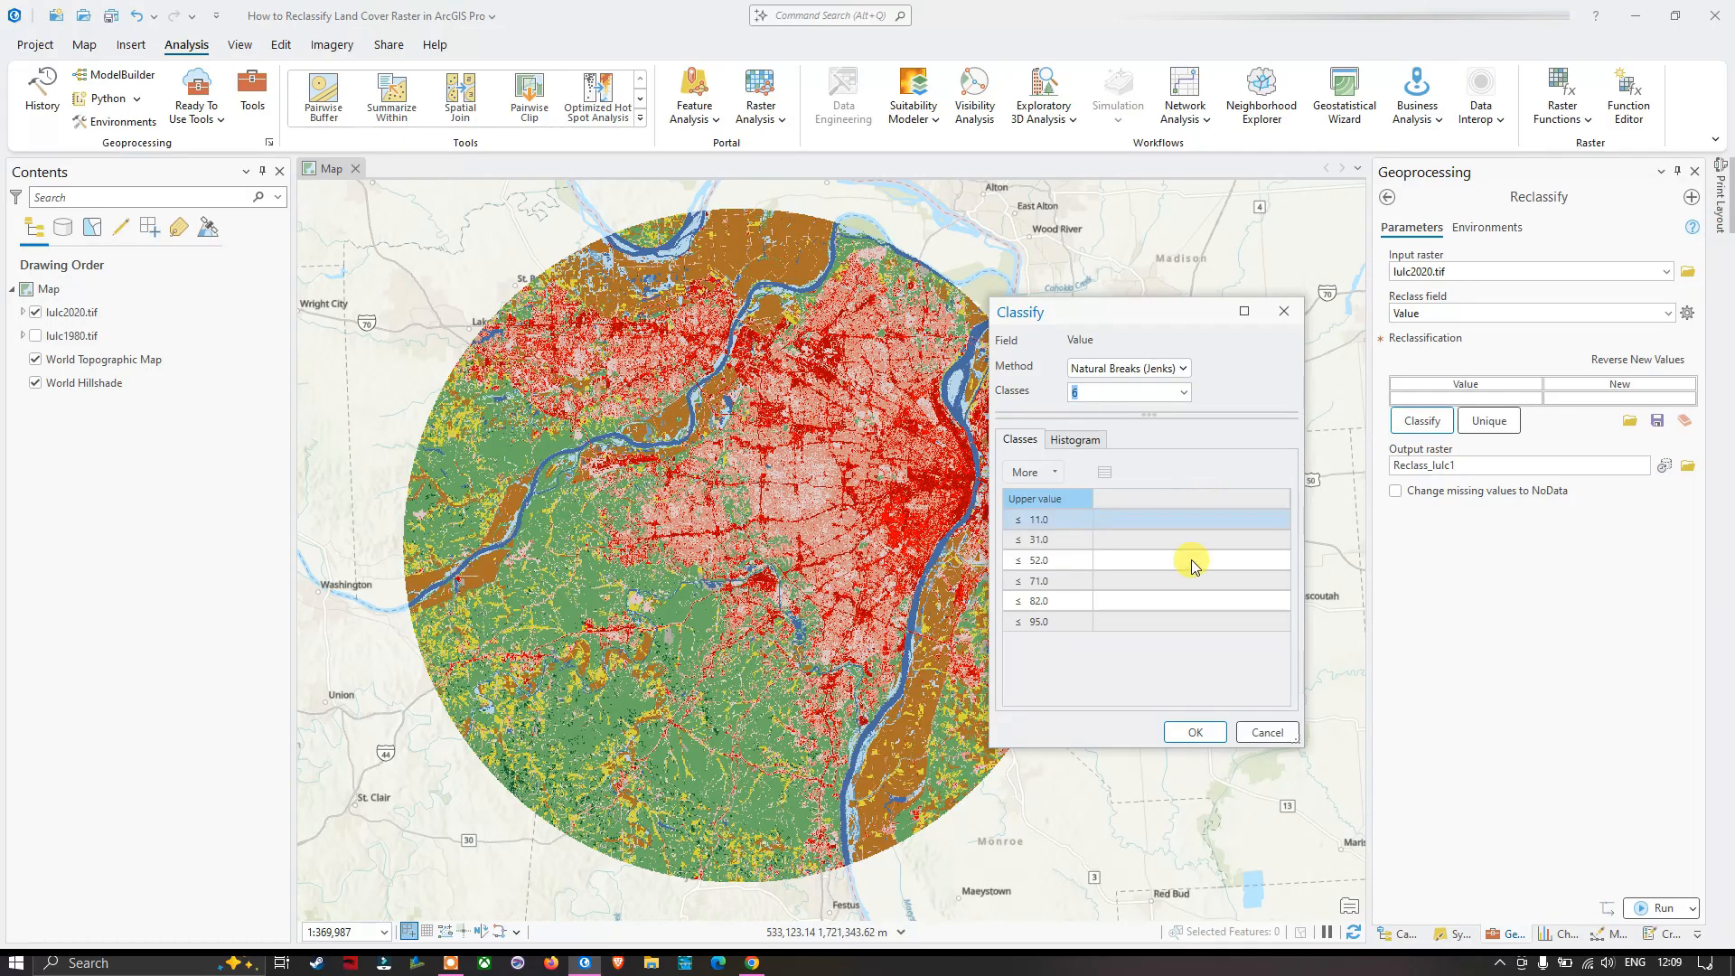
click(1207, 732)
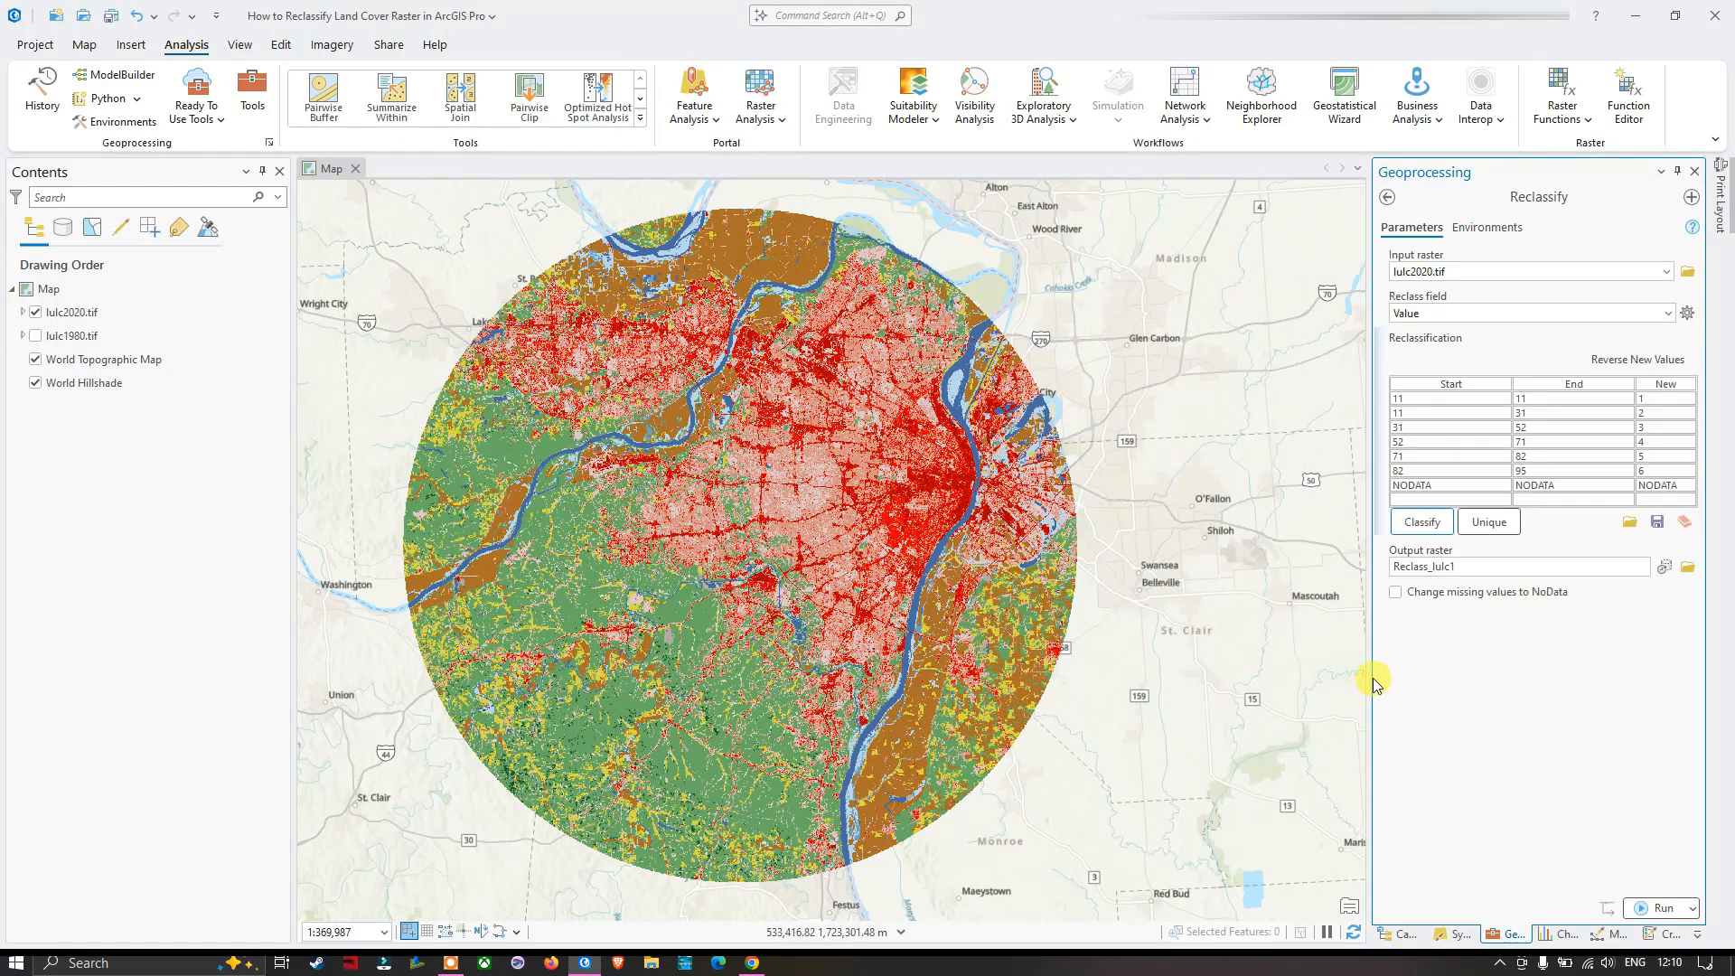
Widen the Geoprocessing pane and check the start, end and new values of the first reclassification row
drag(1371, 505, 1211, 496)
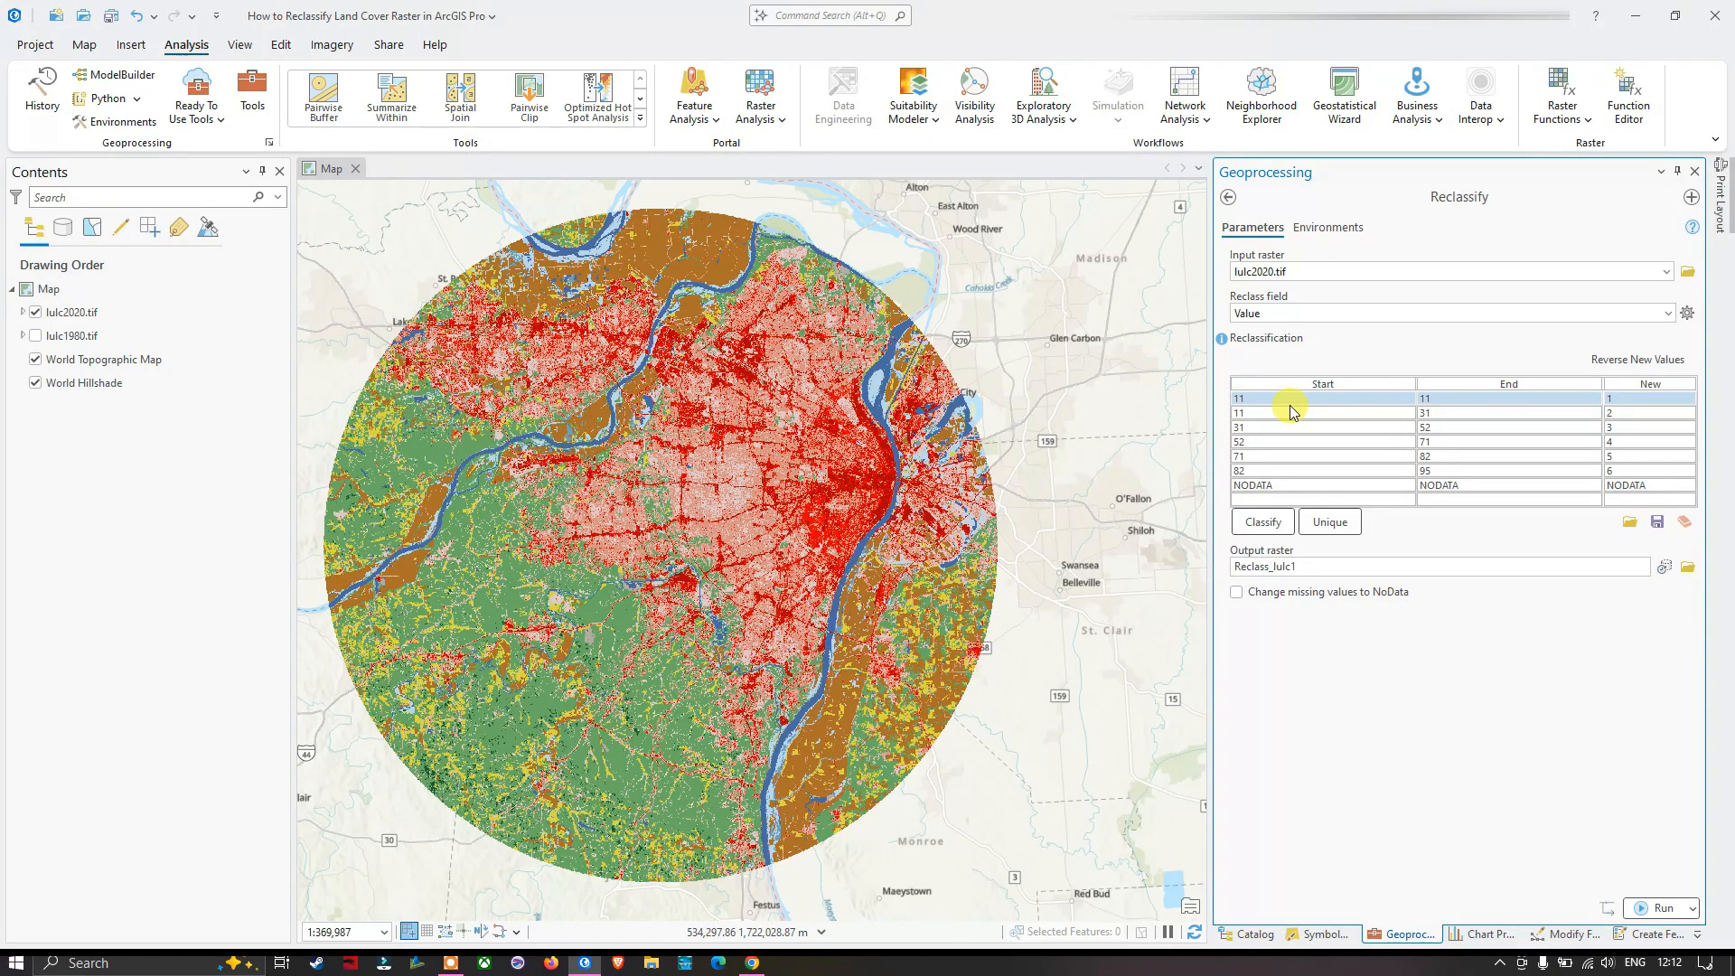
click(1251, 403)
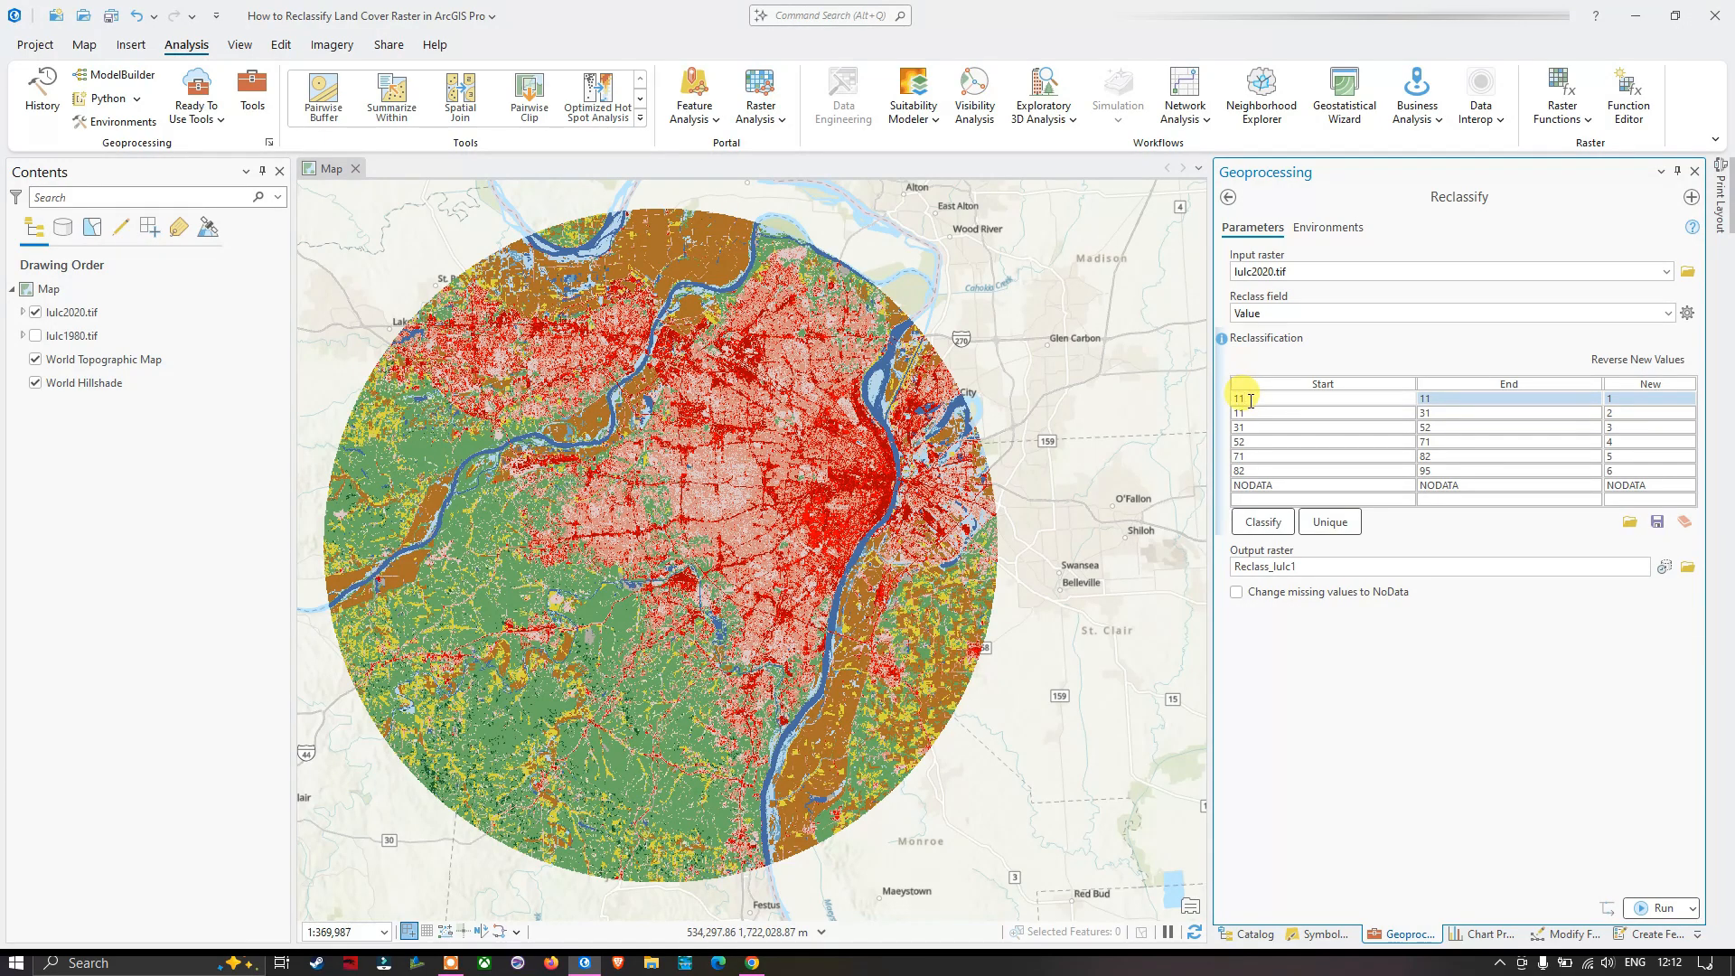
click(1446, 398)
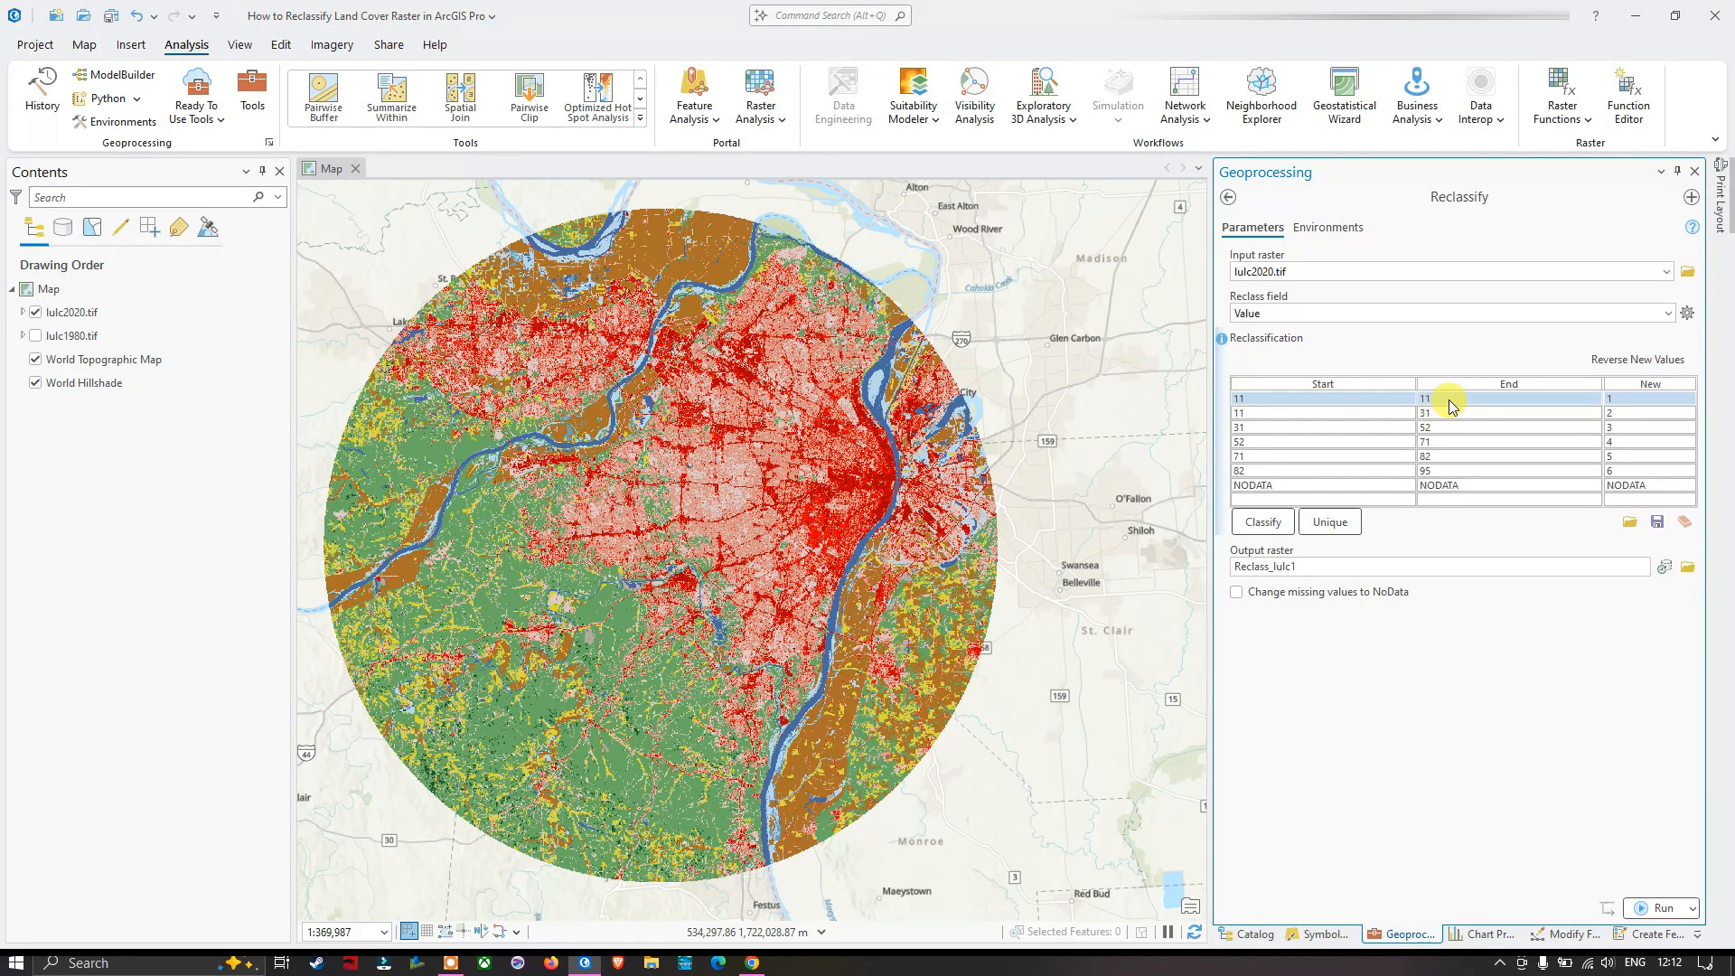
click(1625, 398)
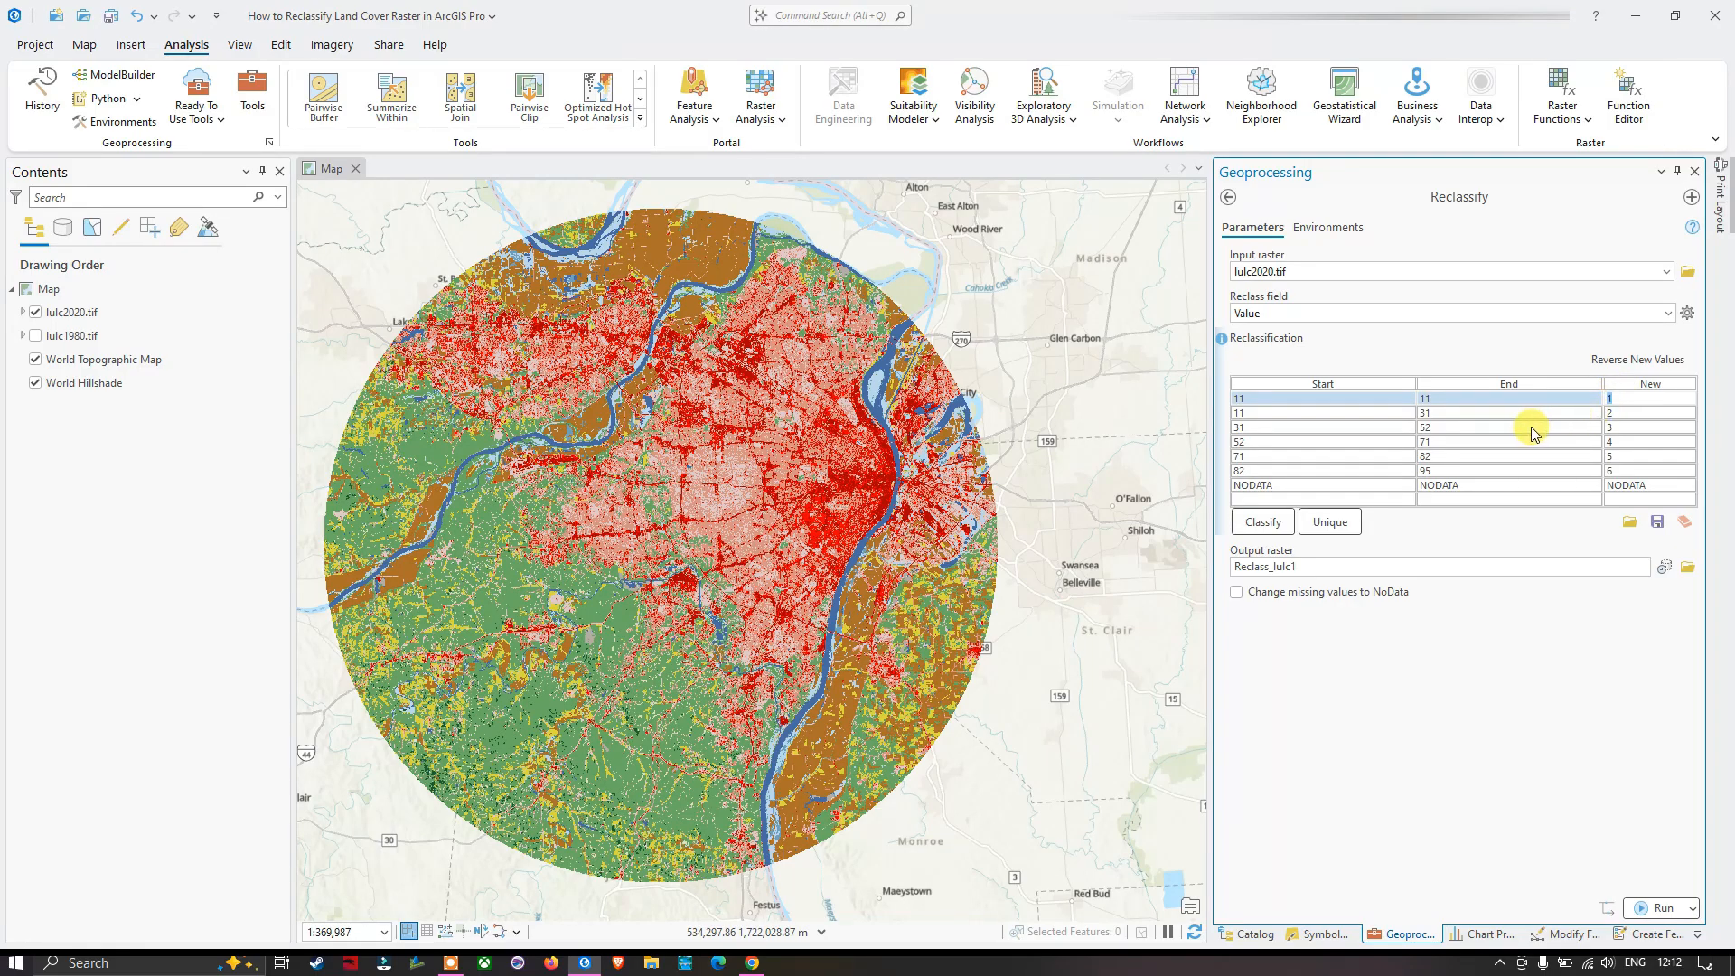
Expand the lulc2020.tif legend for reference and set the second reclassification row to start at 21 and end at 24
click(1250, 415)
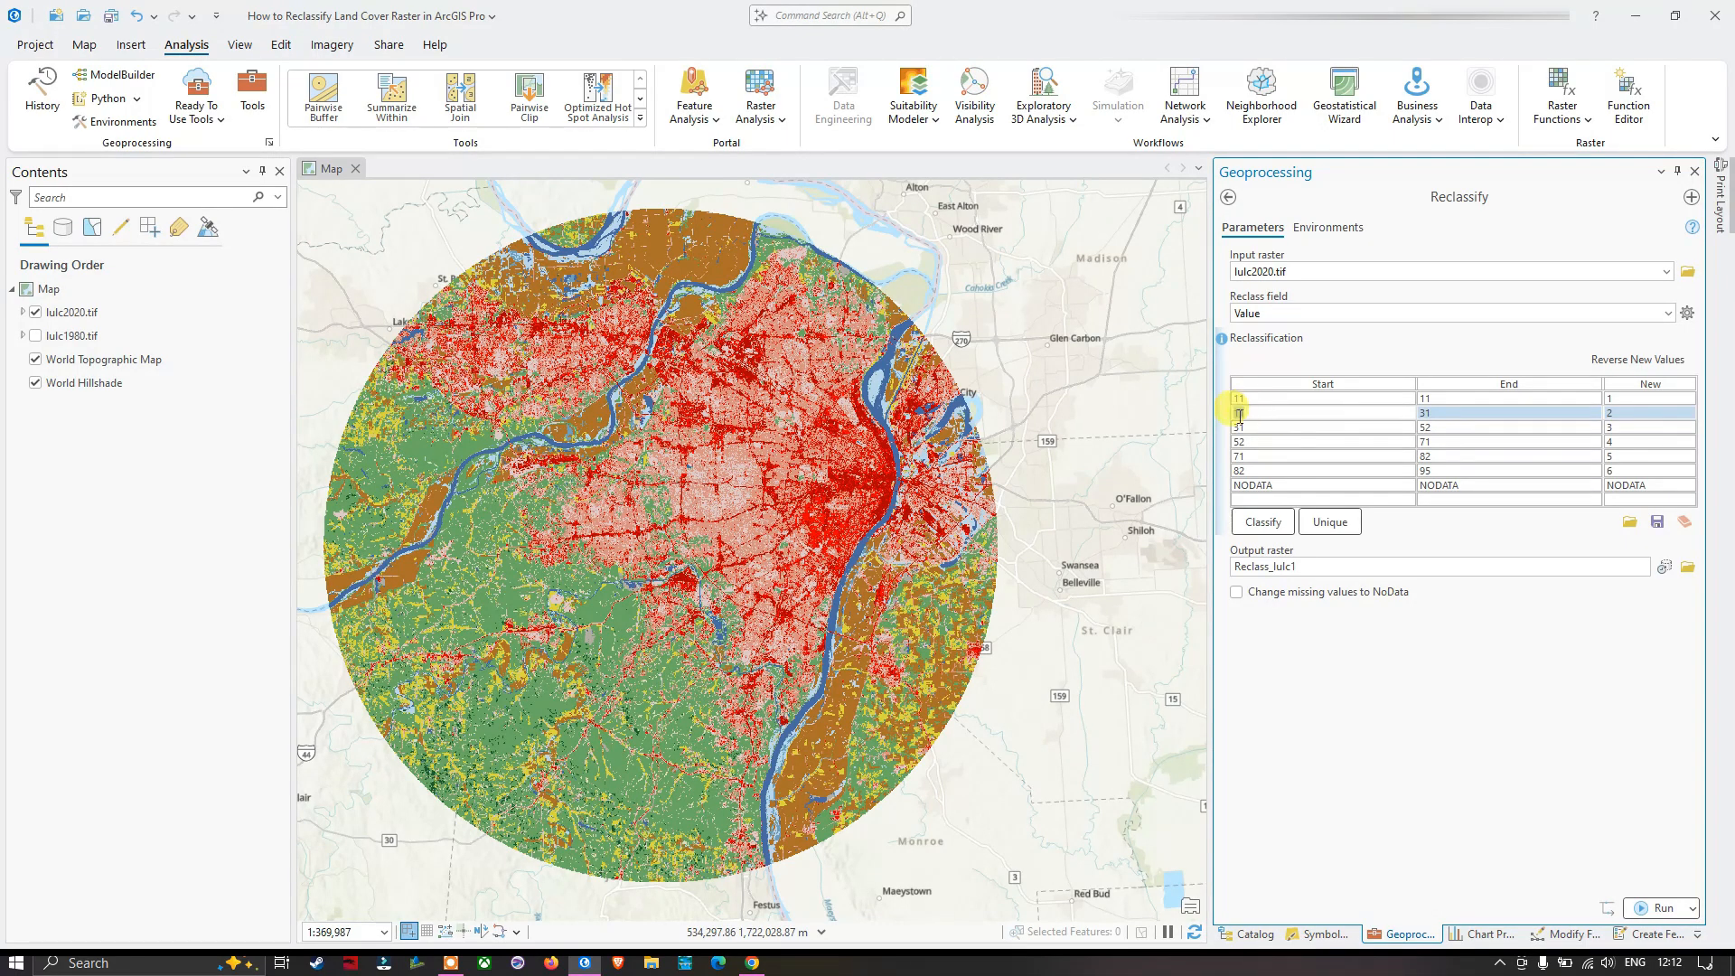
click(25, 315)
click(24, 313)
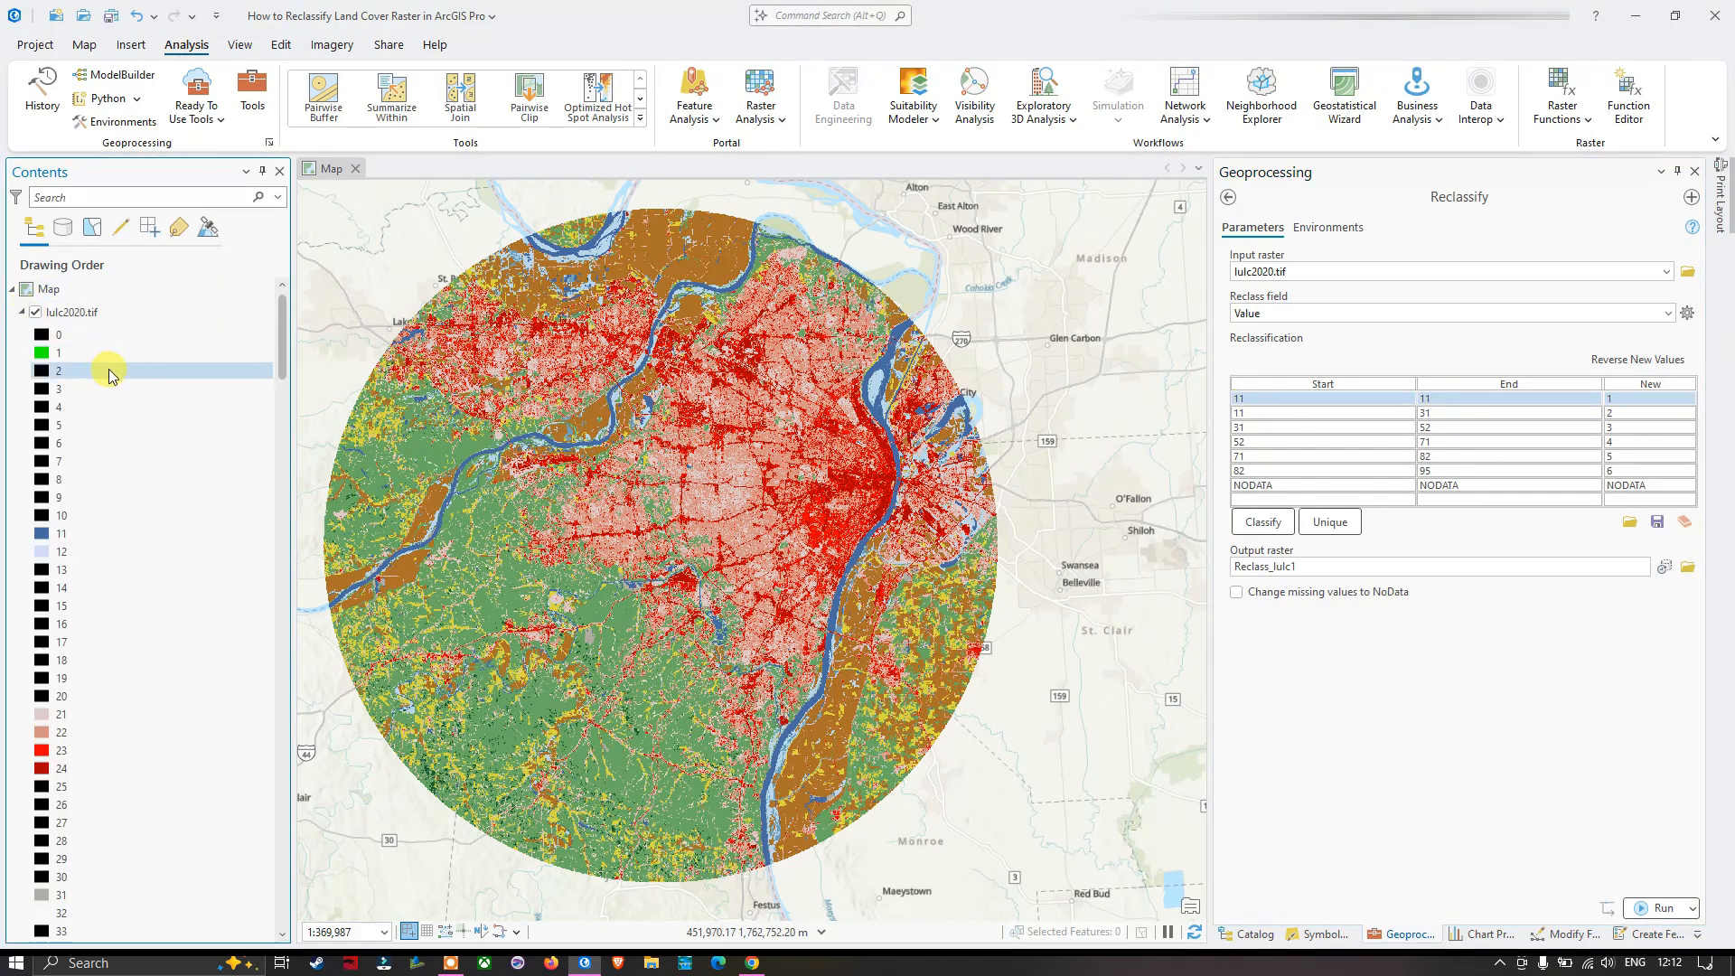
scroll(122, 443, down, 4)
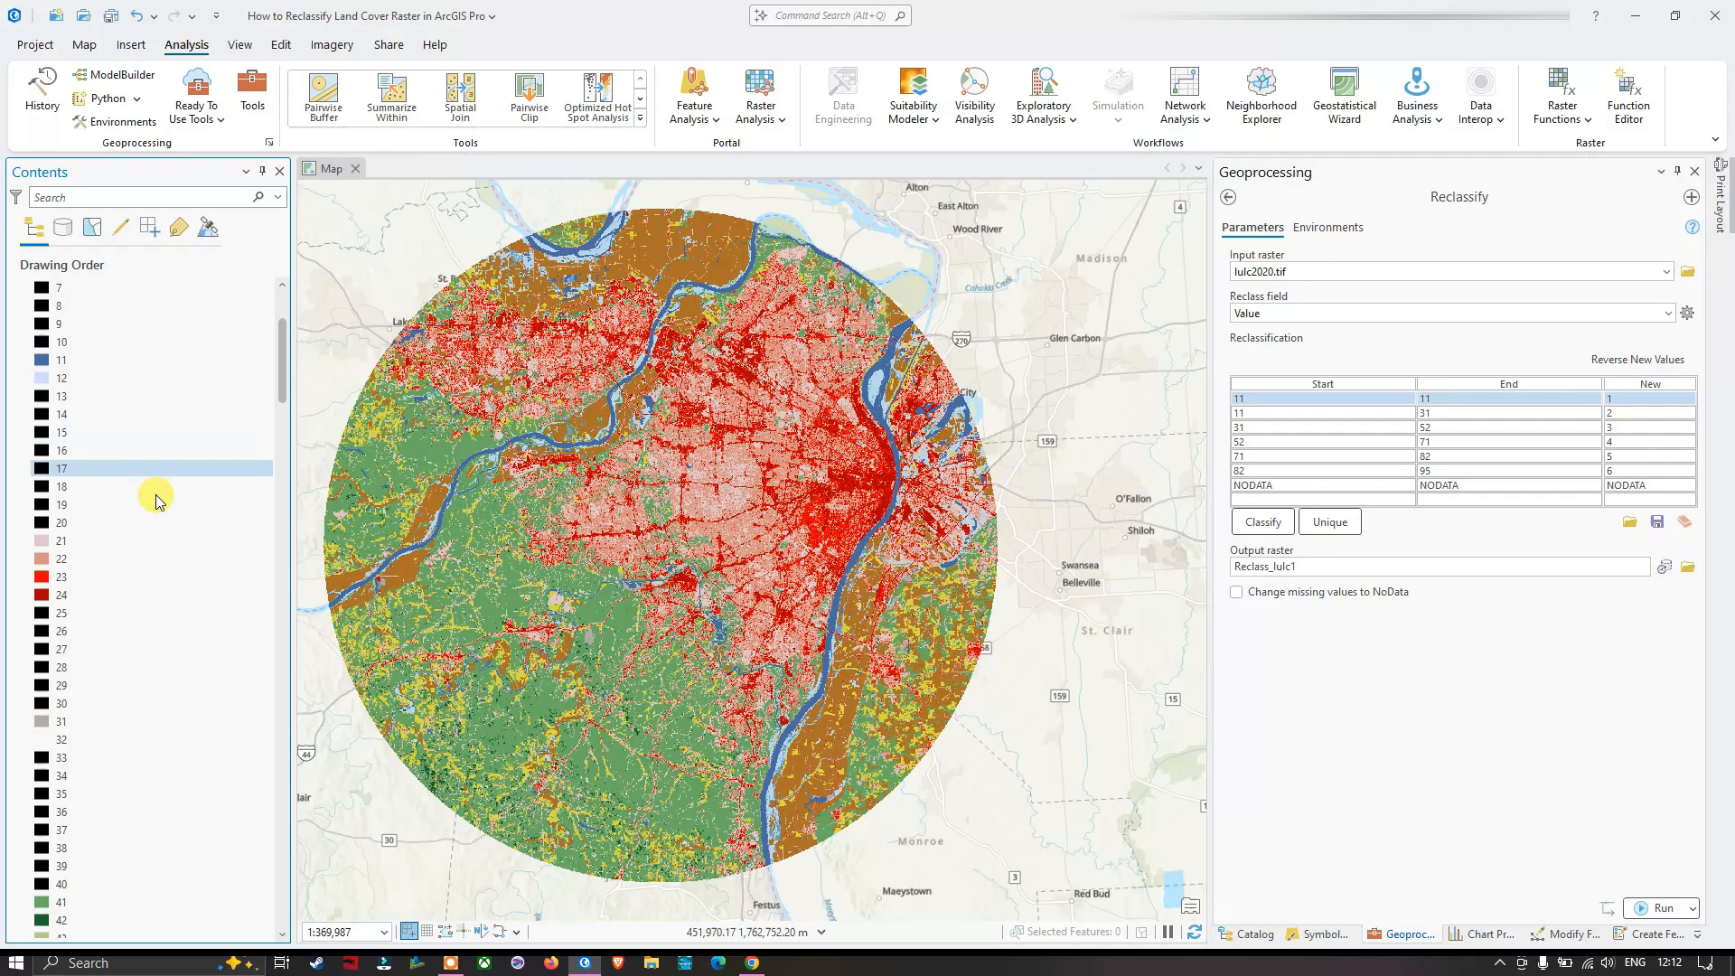
click(61, 542)
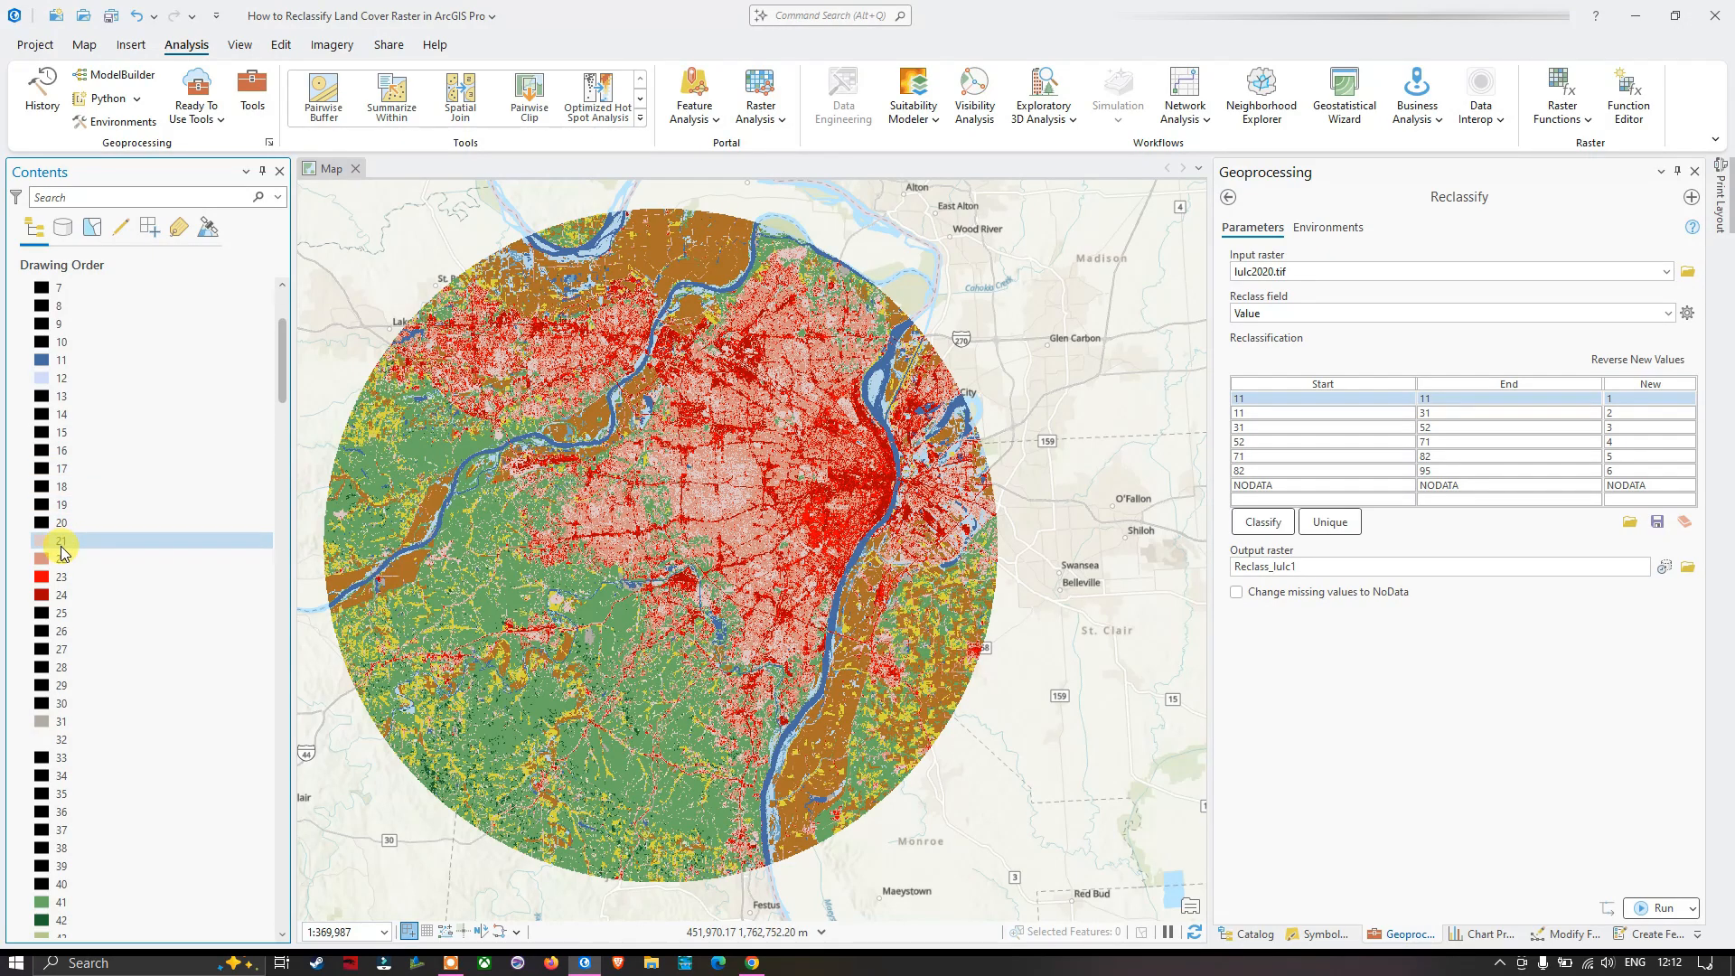
click(62, 559)
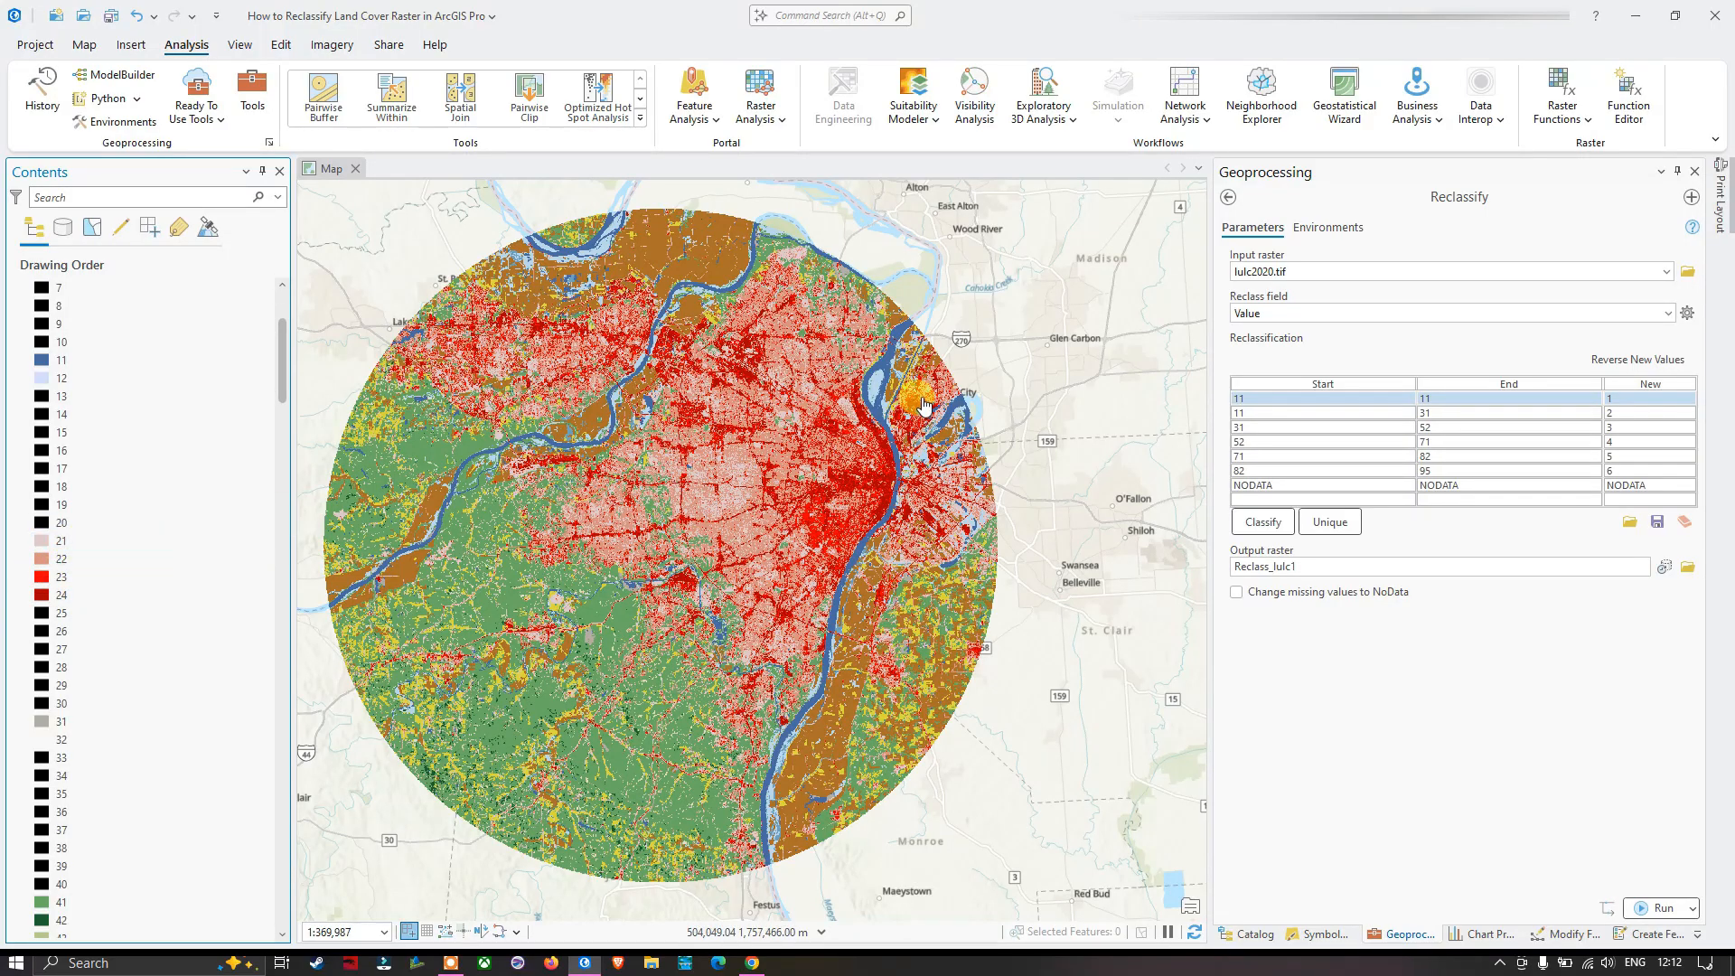
click(1240, 414)
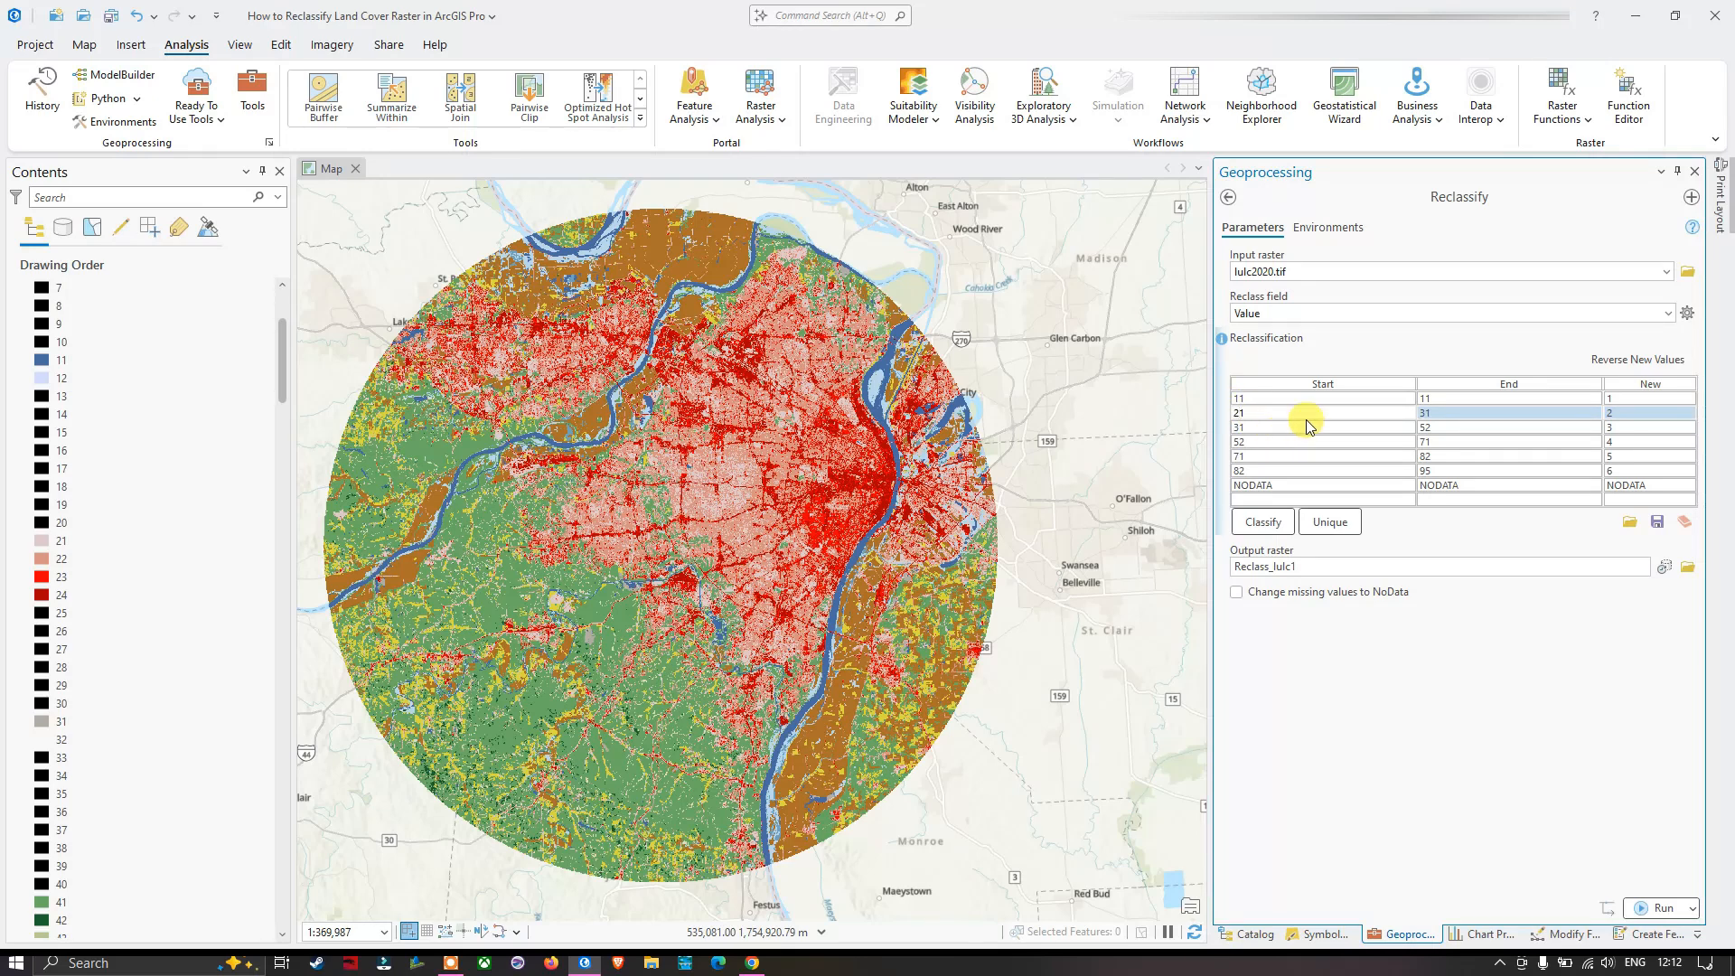
click(1434, 413)
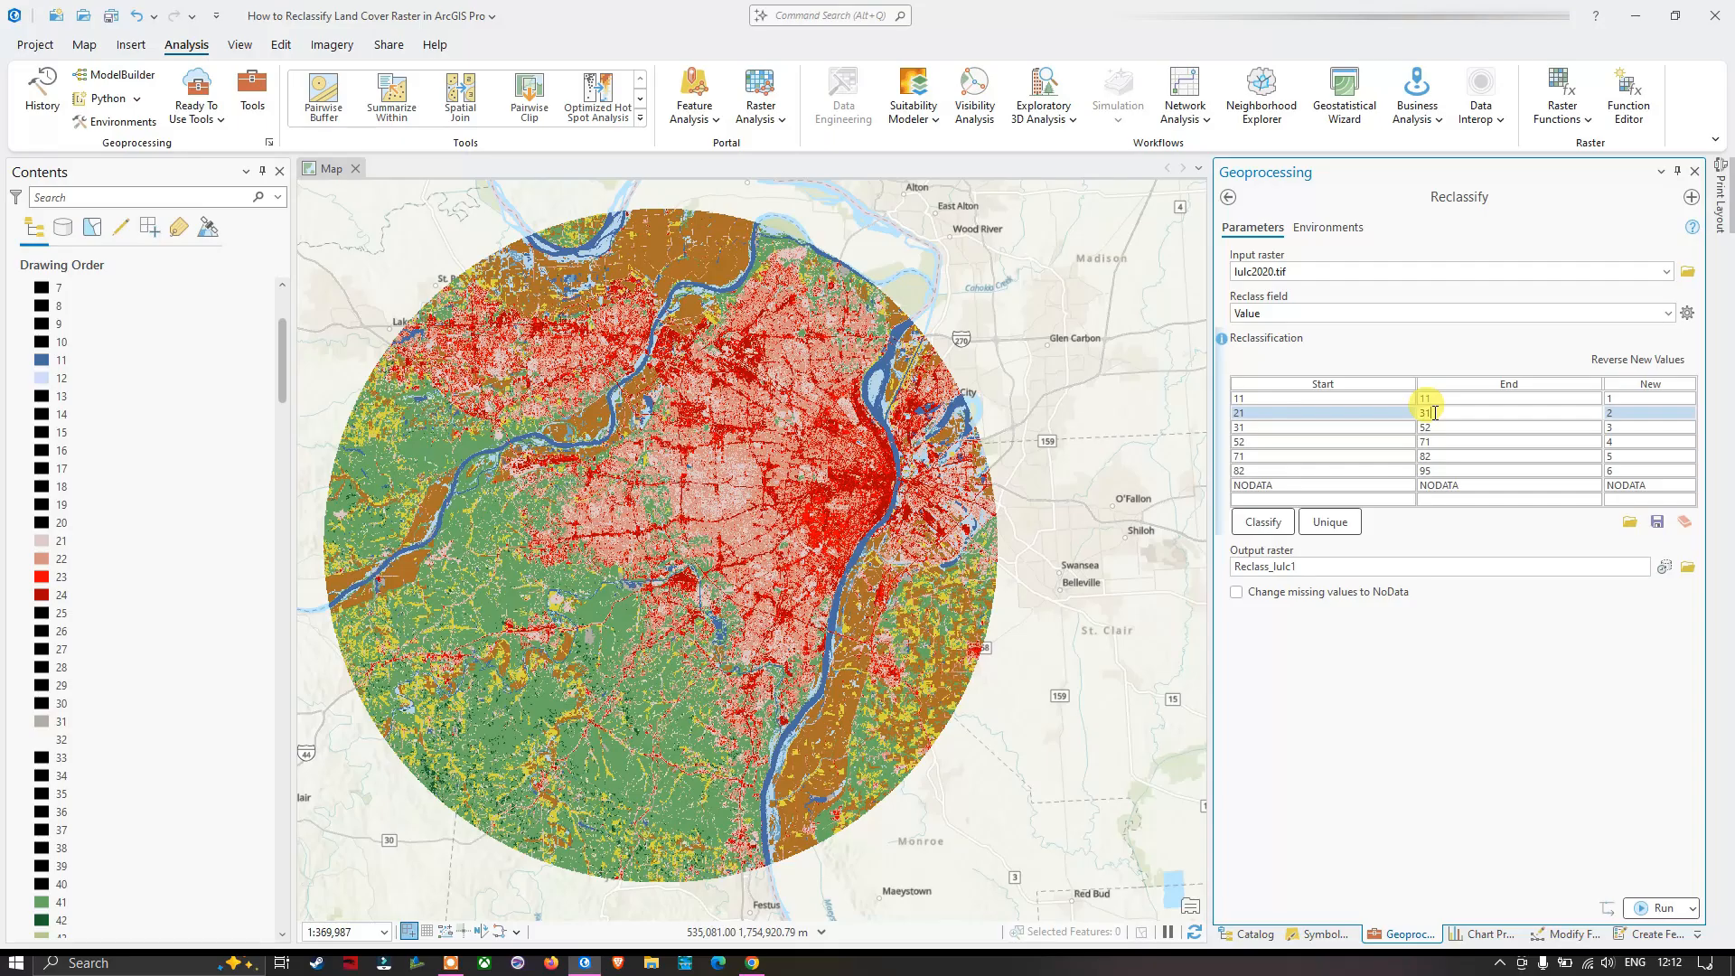
key(BackSpace)
key(BackSpace)
text(24)
click(1631, 417)
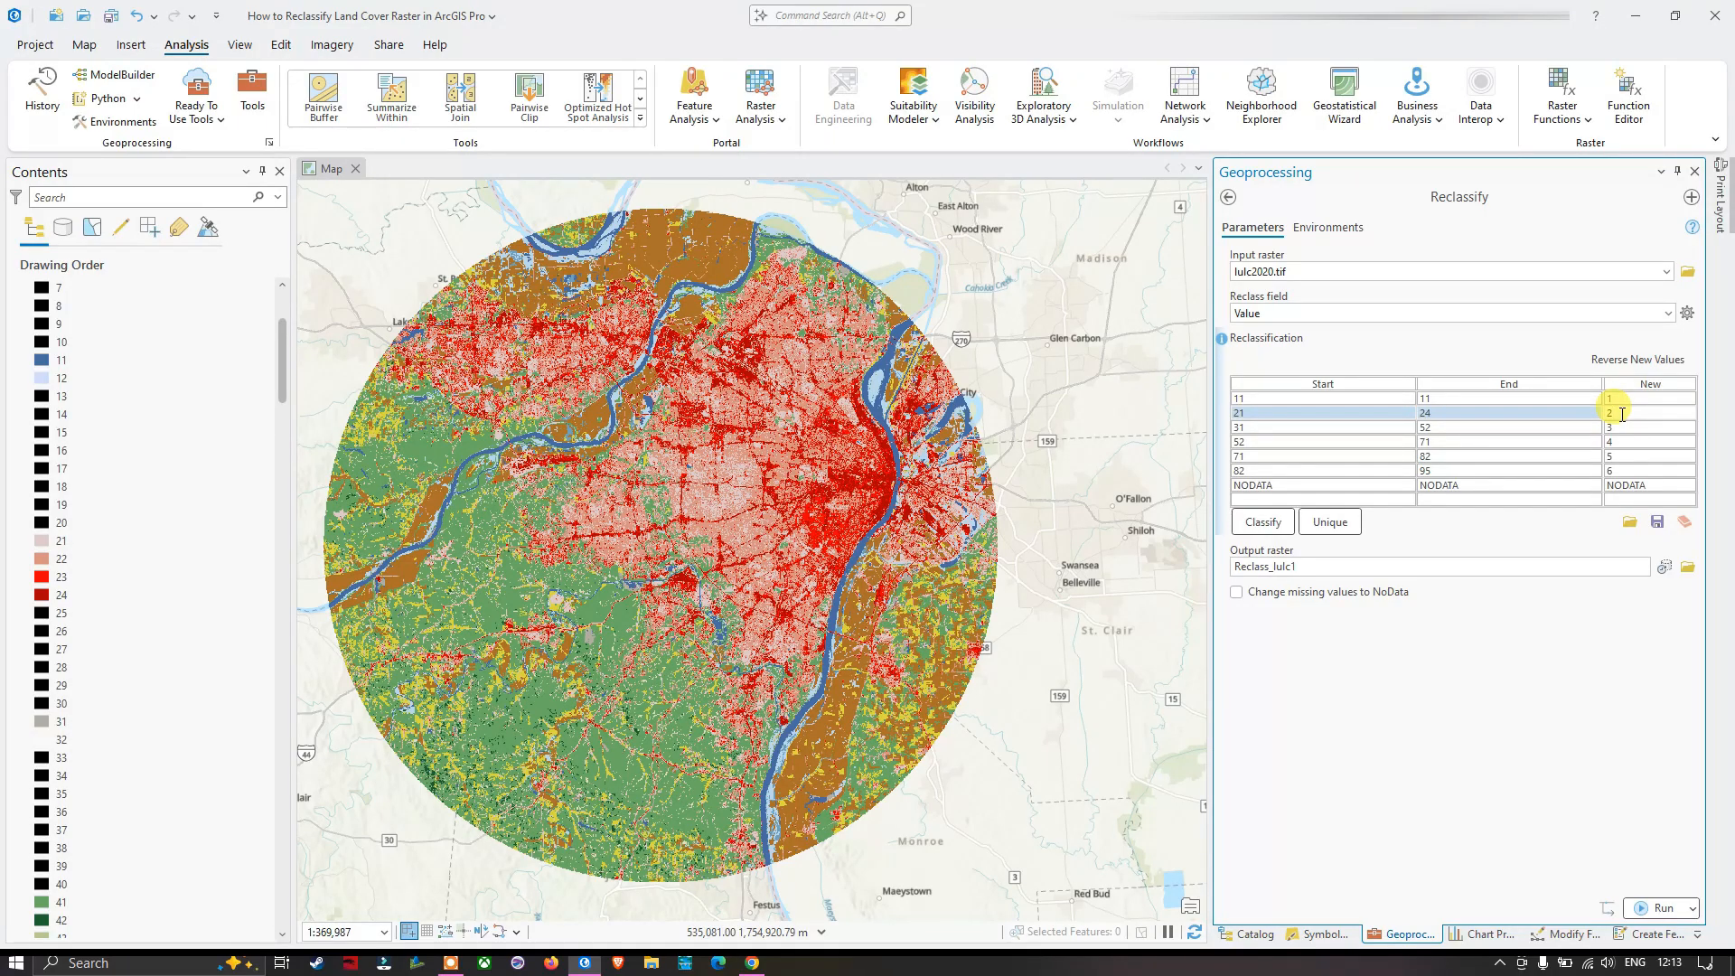
Set both the start and end values of the third reclassification row to 12
click(1249, 430)
click(1252, 427)
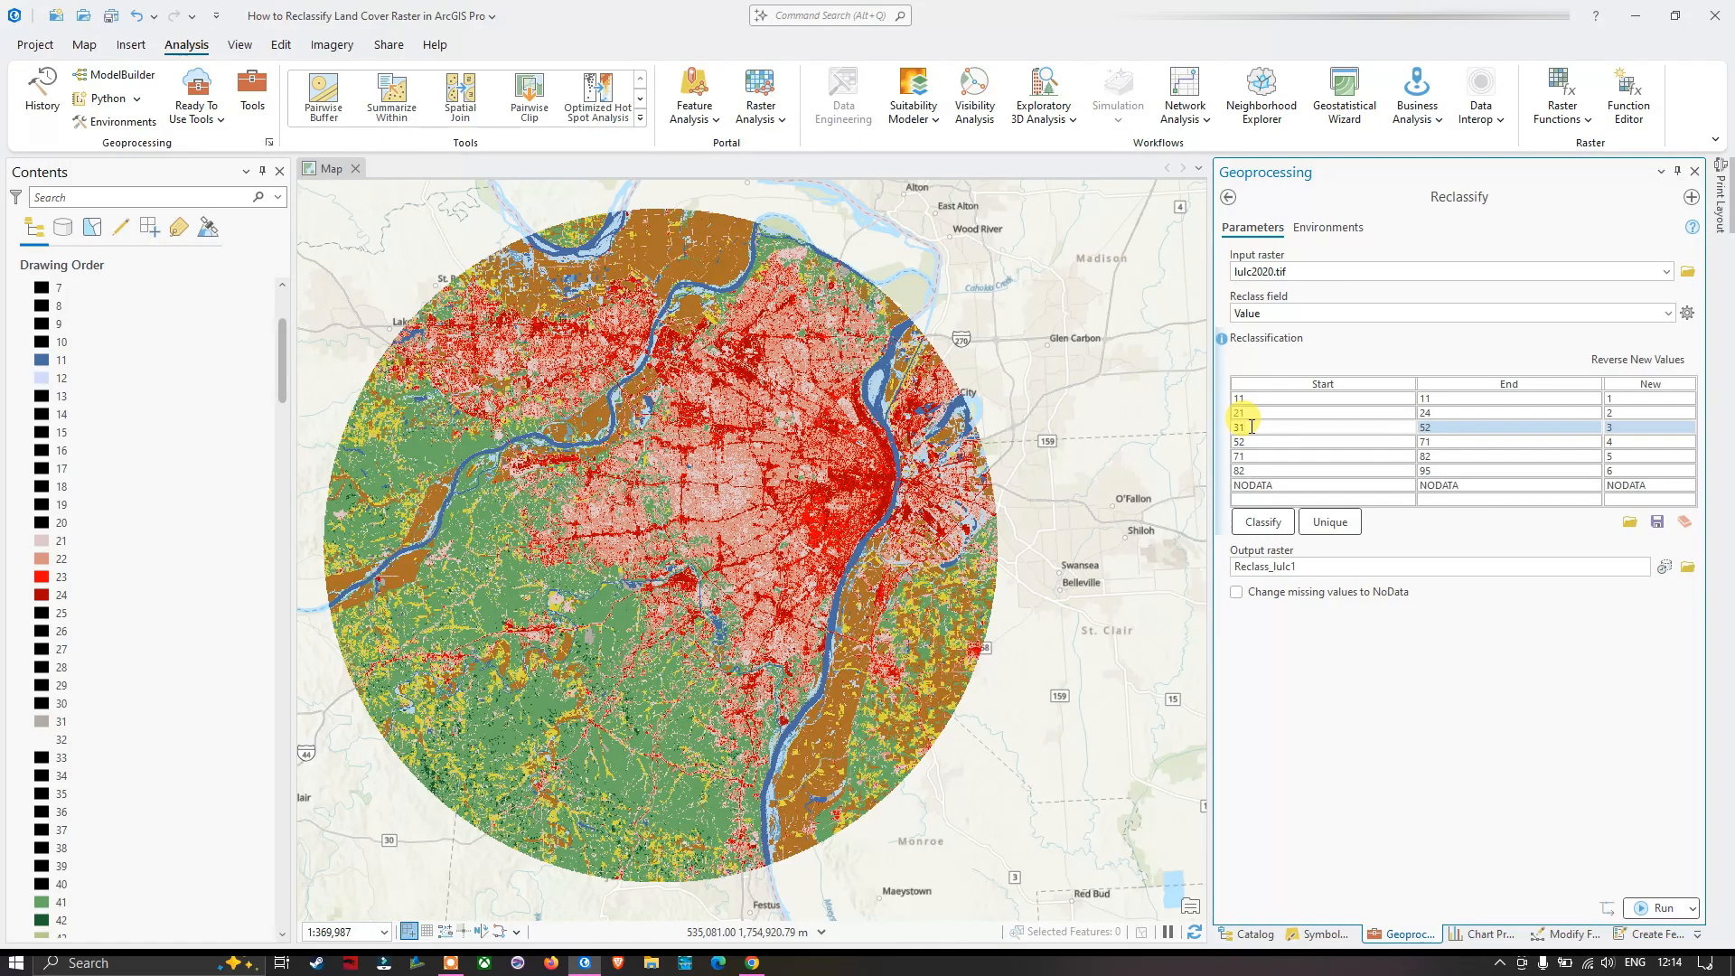
key(BackSpace)
key(BackSpace)
text(12)
double_click(1441, 430)
drag(1441, 427, 1414, 429)
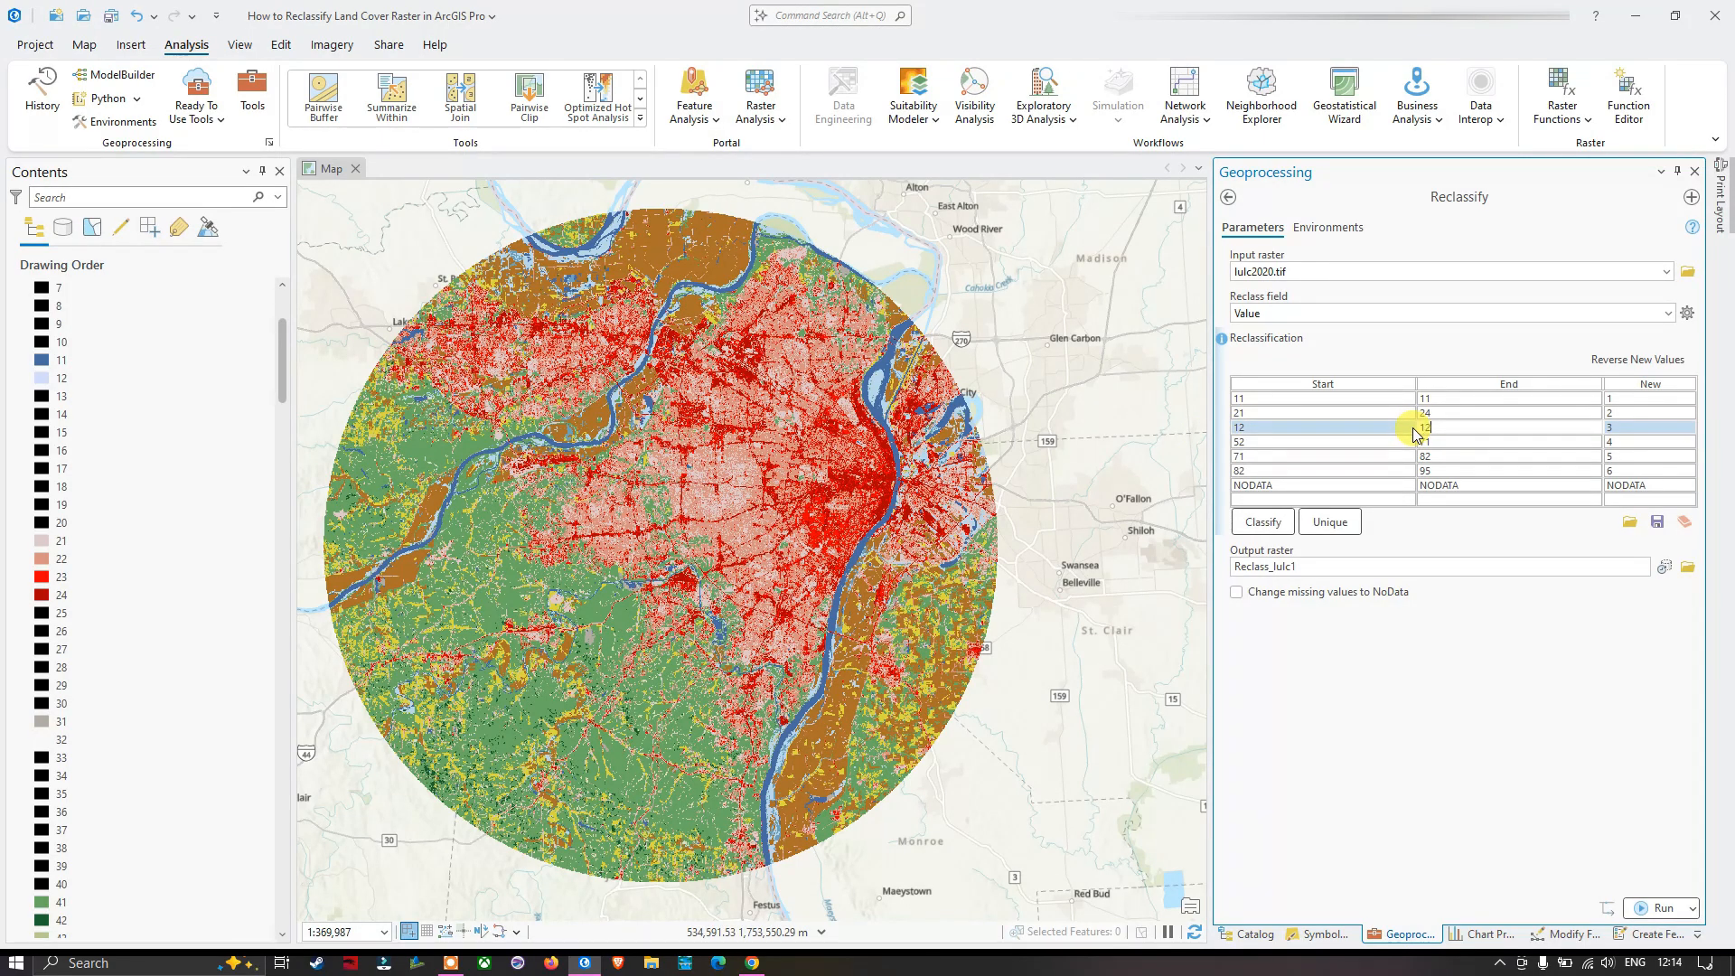
Keep 3 as the new value of the 12 row, and set the fourth reclassification row to start 31, end 31, new value 4
double_click(1621, 427)
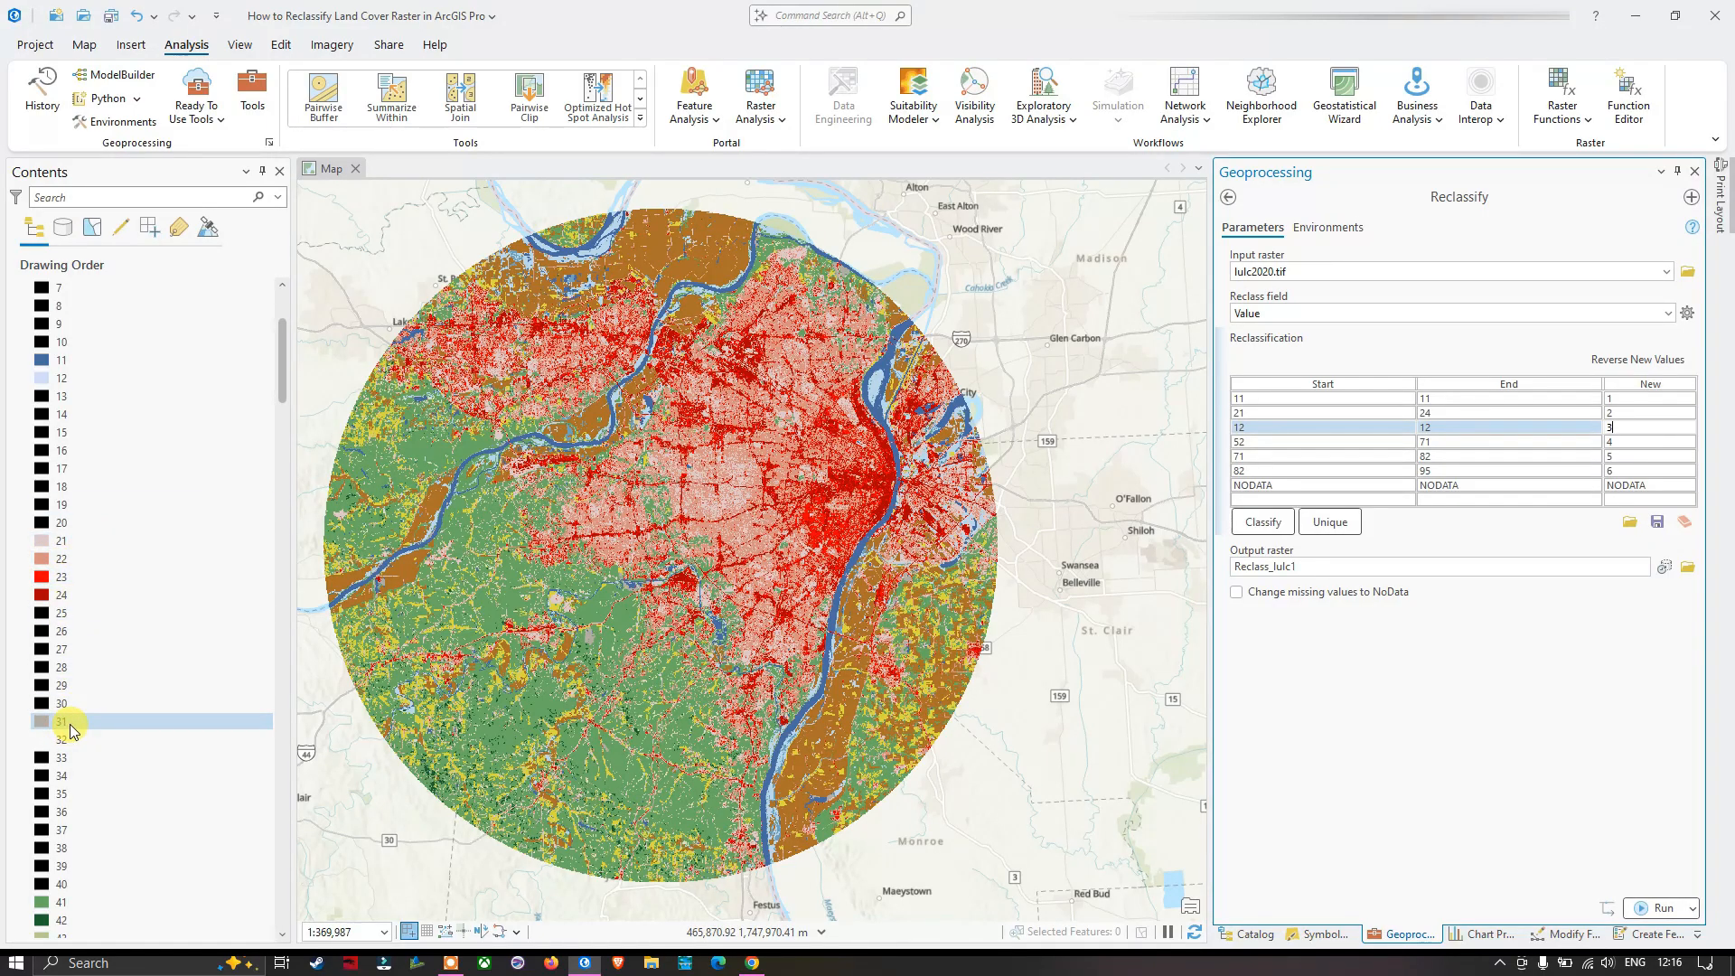
click(1256, 442)
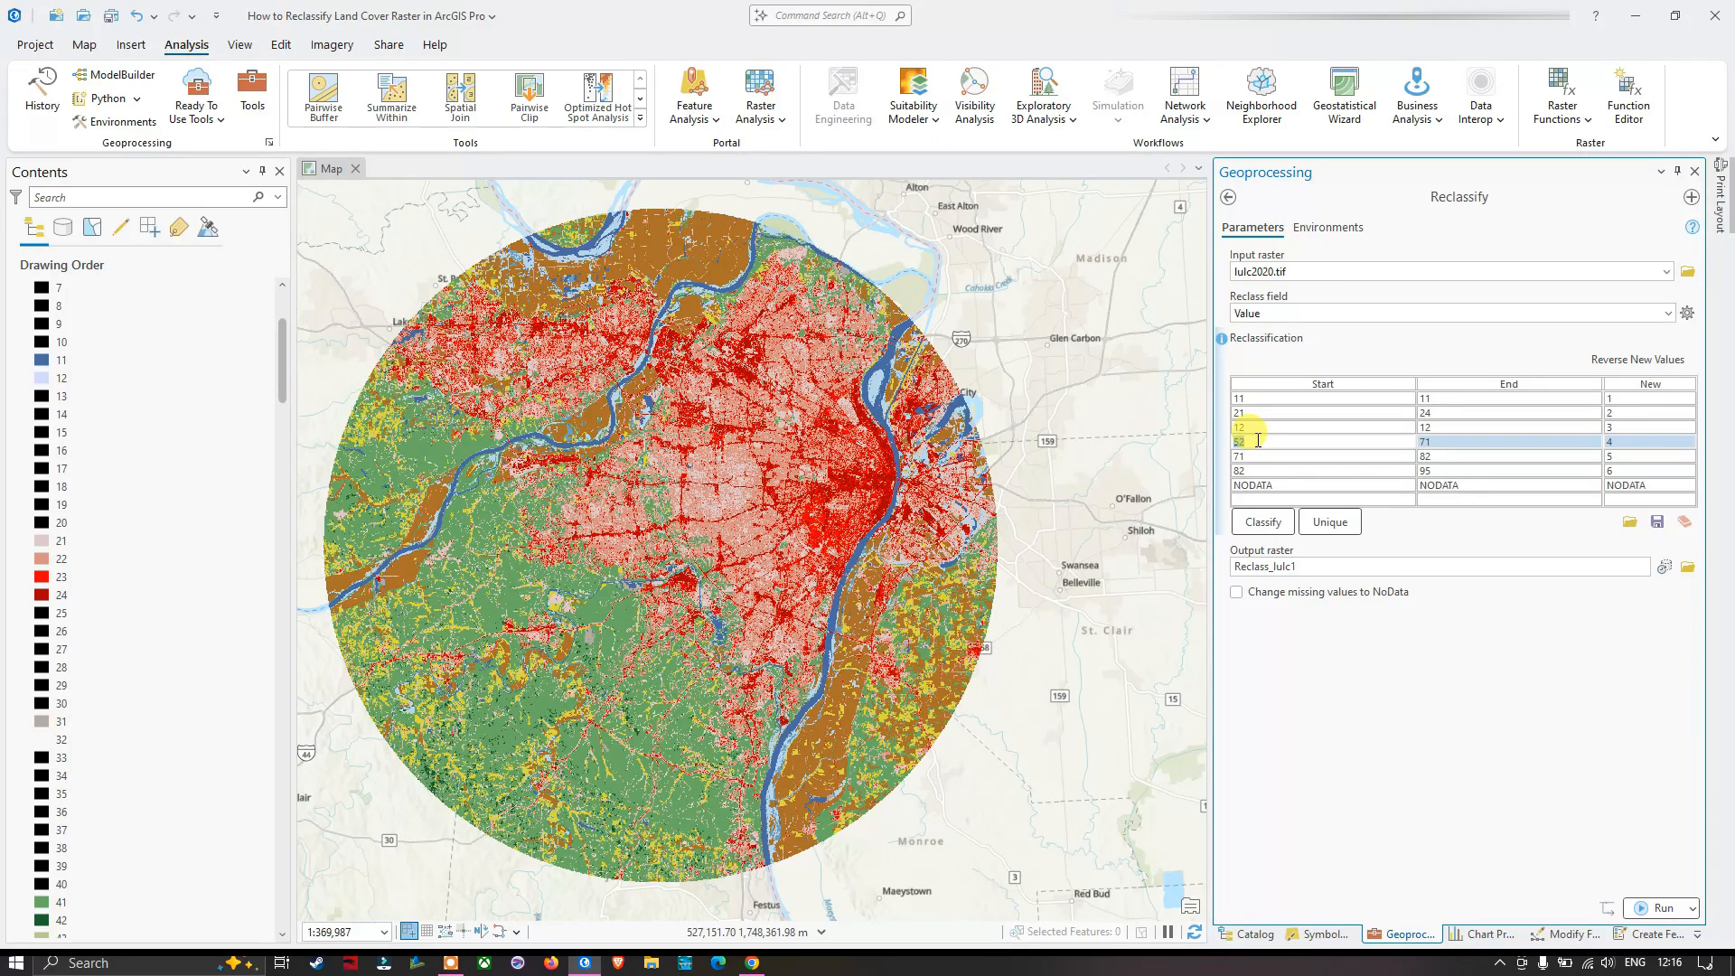
text(31)
click(1437, 441)
text(31)
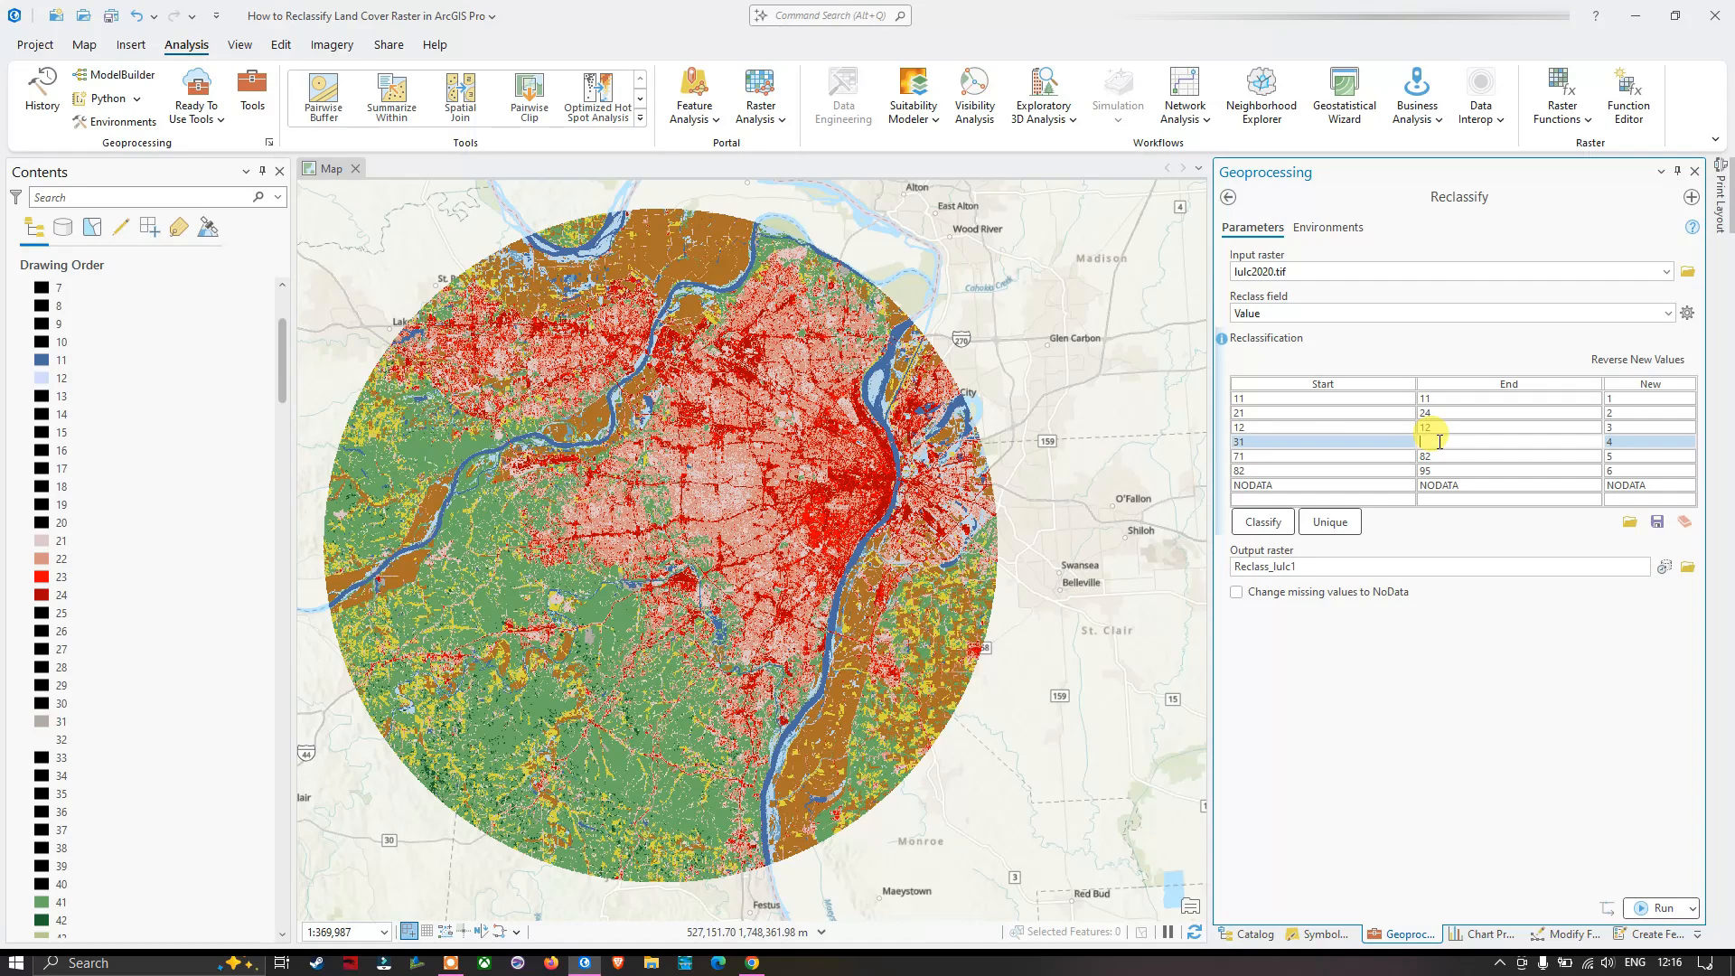
click(1625, 442)
key(BackSpace)
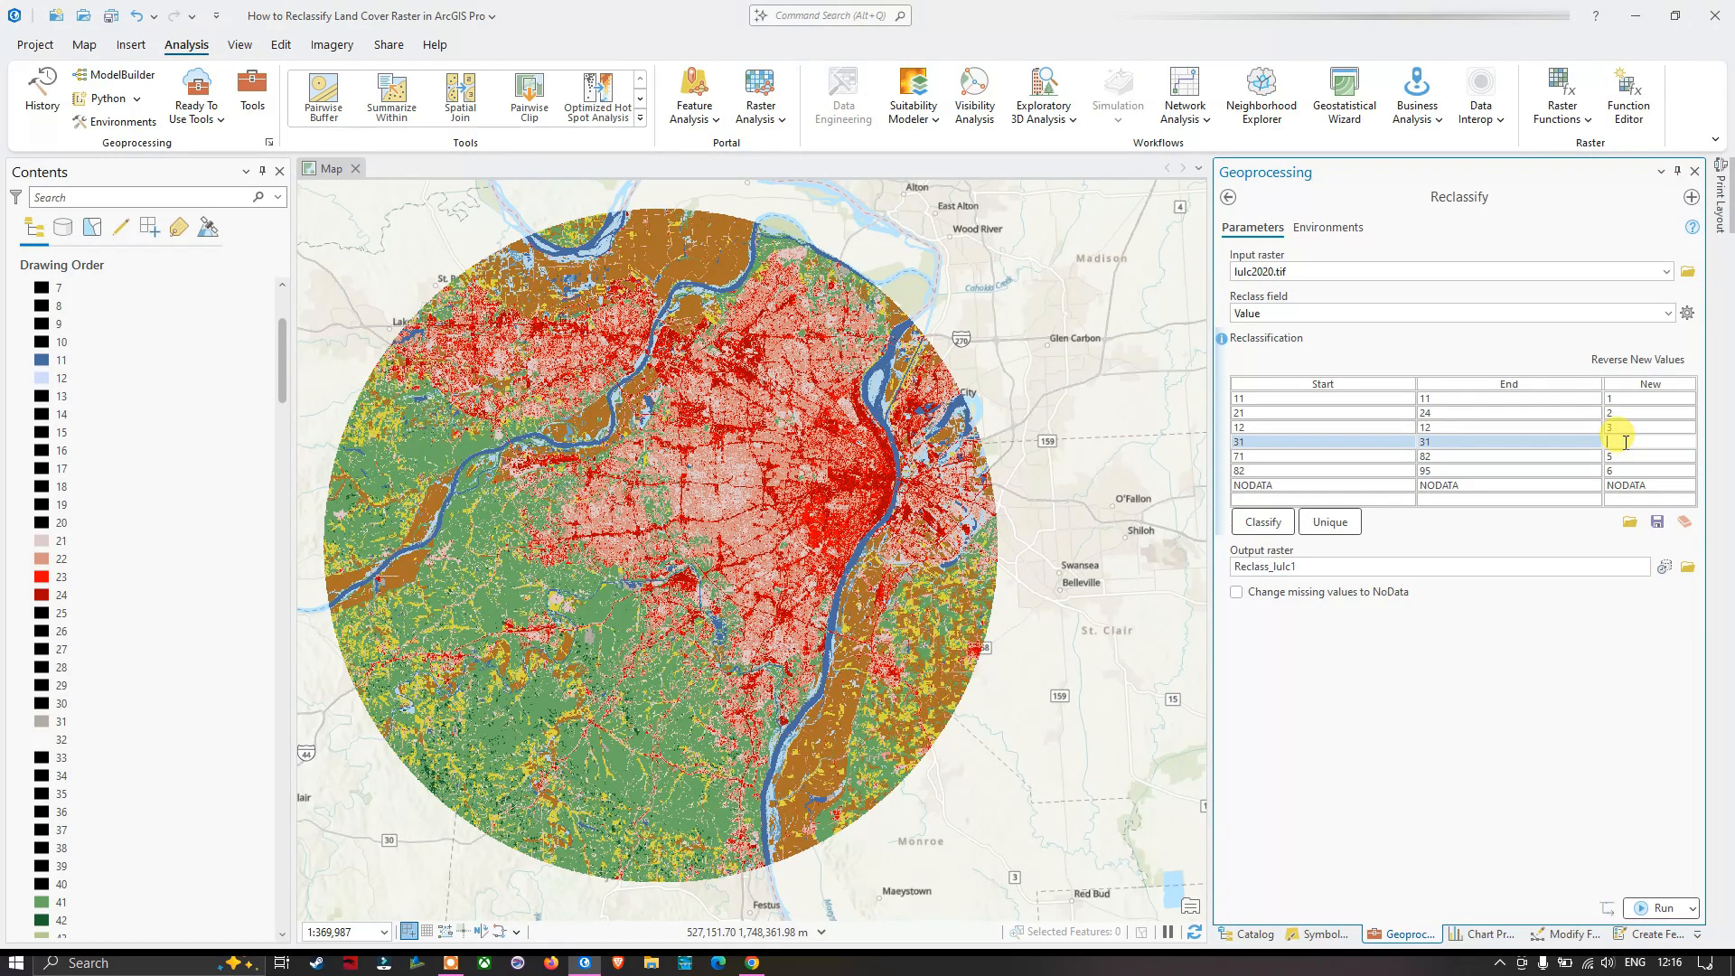
text(2)
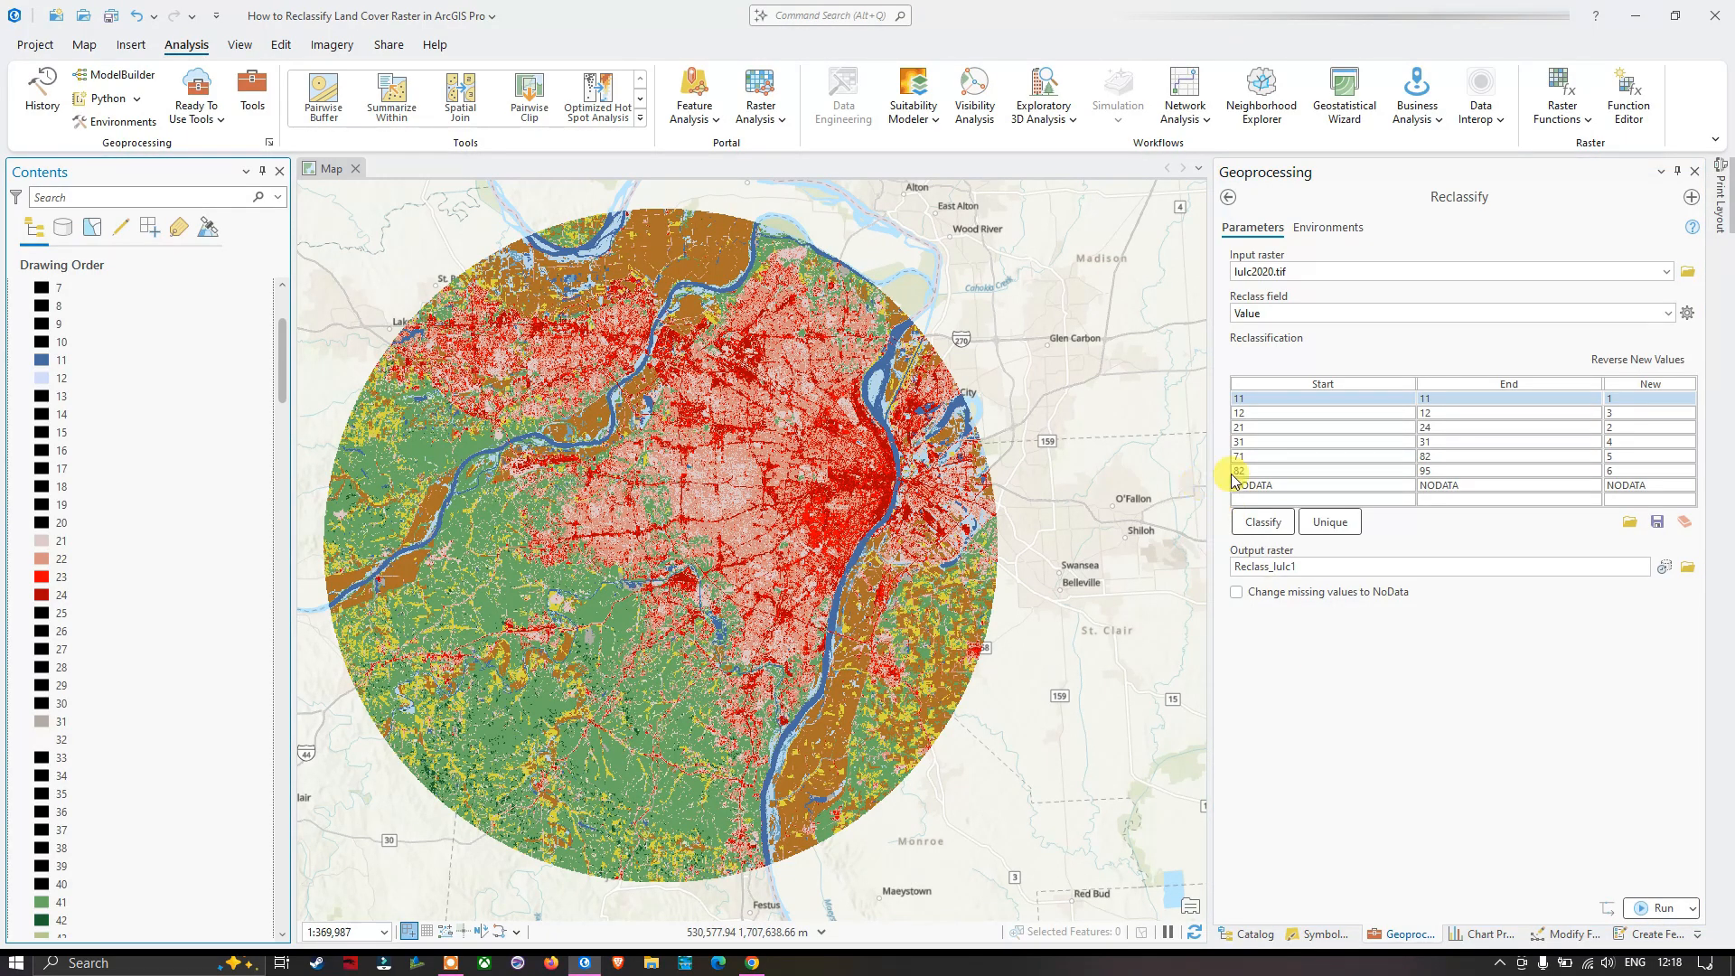
click(1256, 455)
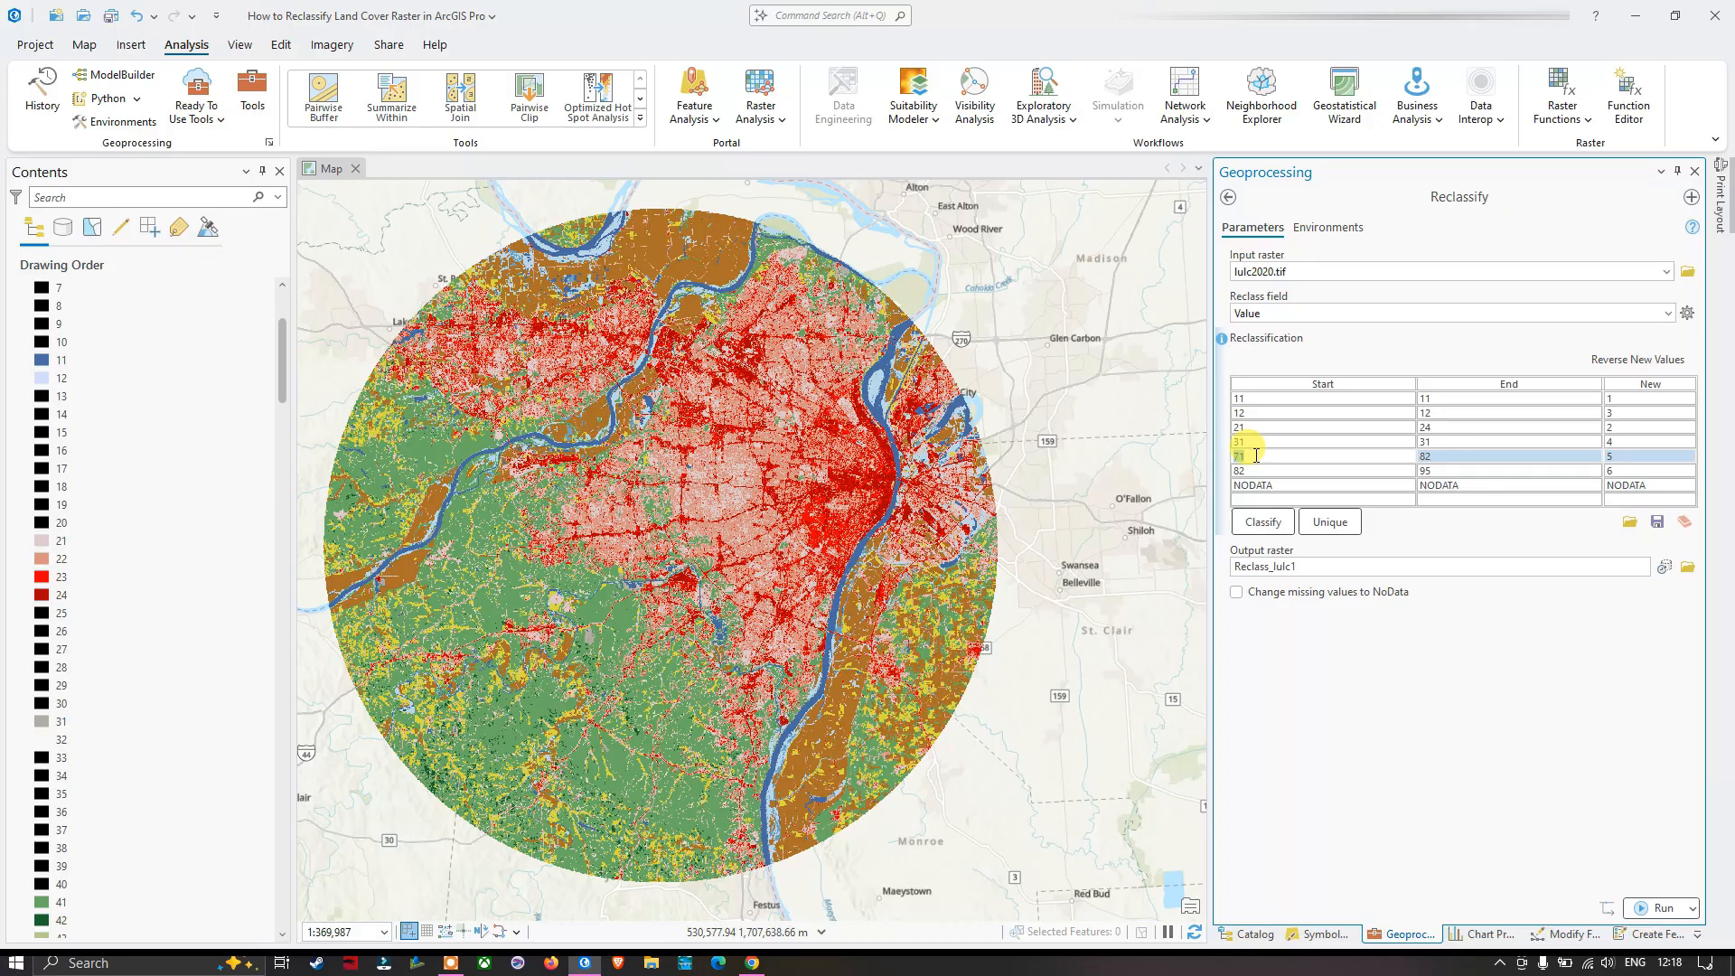
key(BackSpace)
text(41)
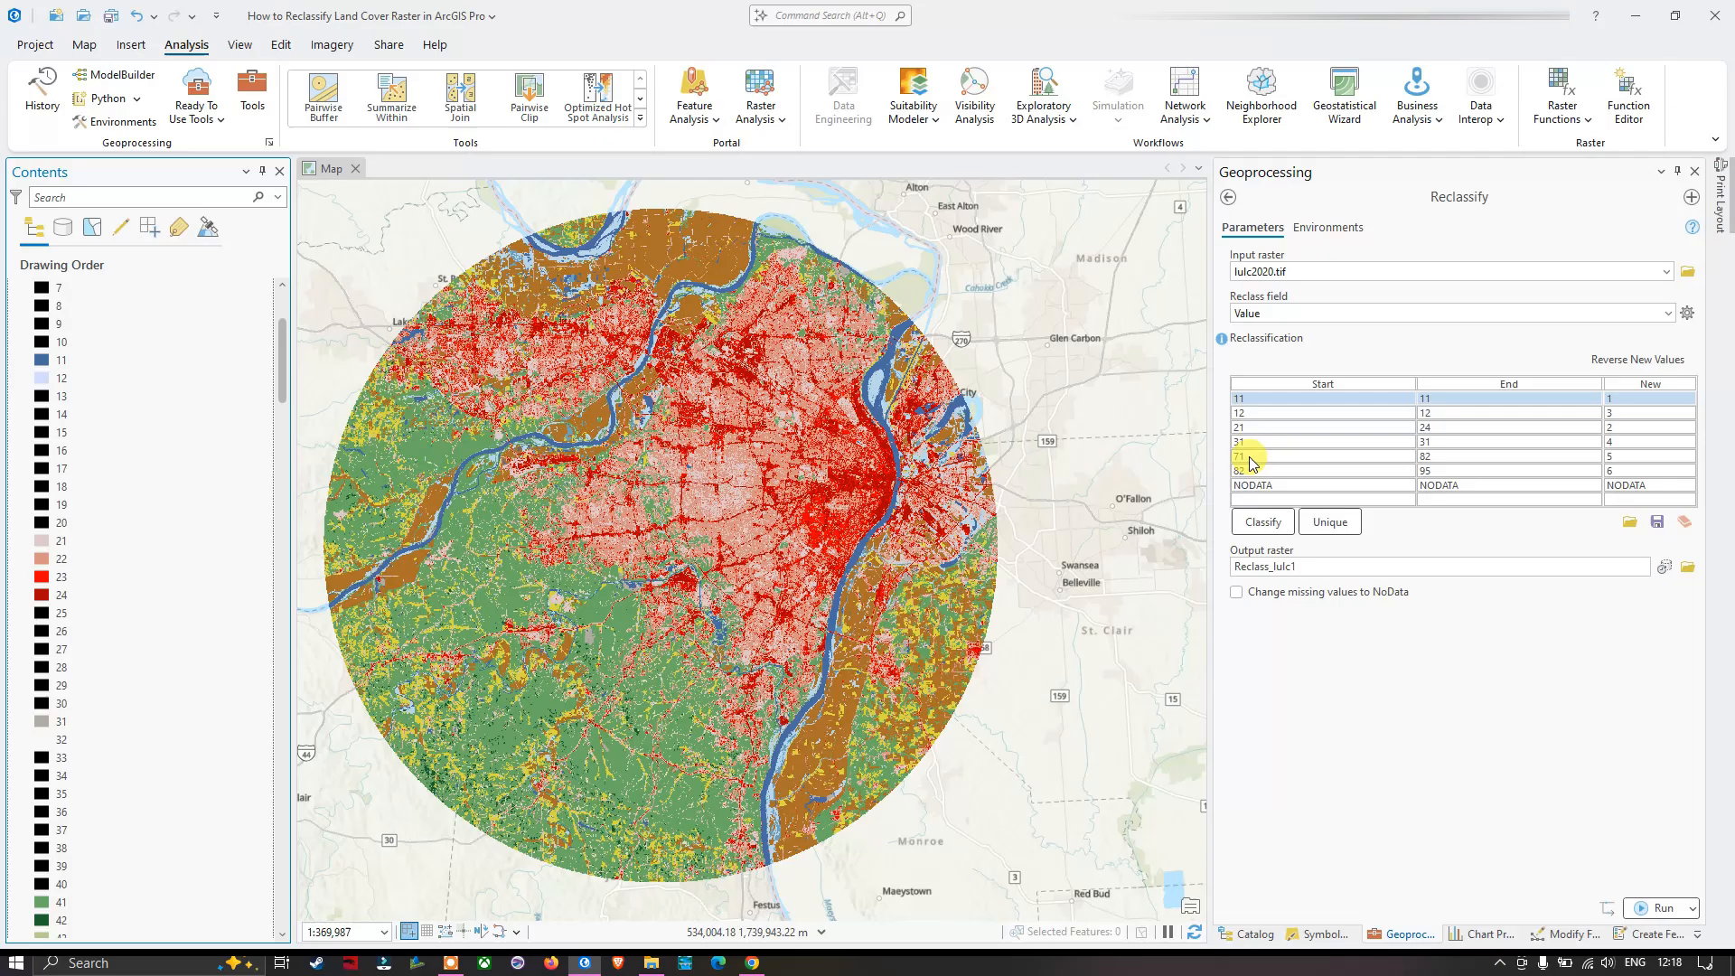
Set the fifth reclassification row to start at 41, end at 41 and take the new value 8
double_click(1251, 457)
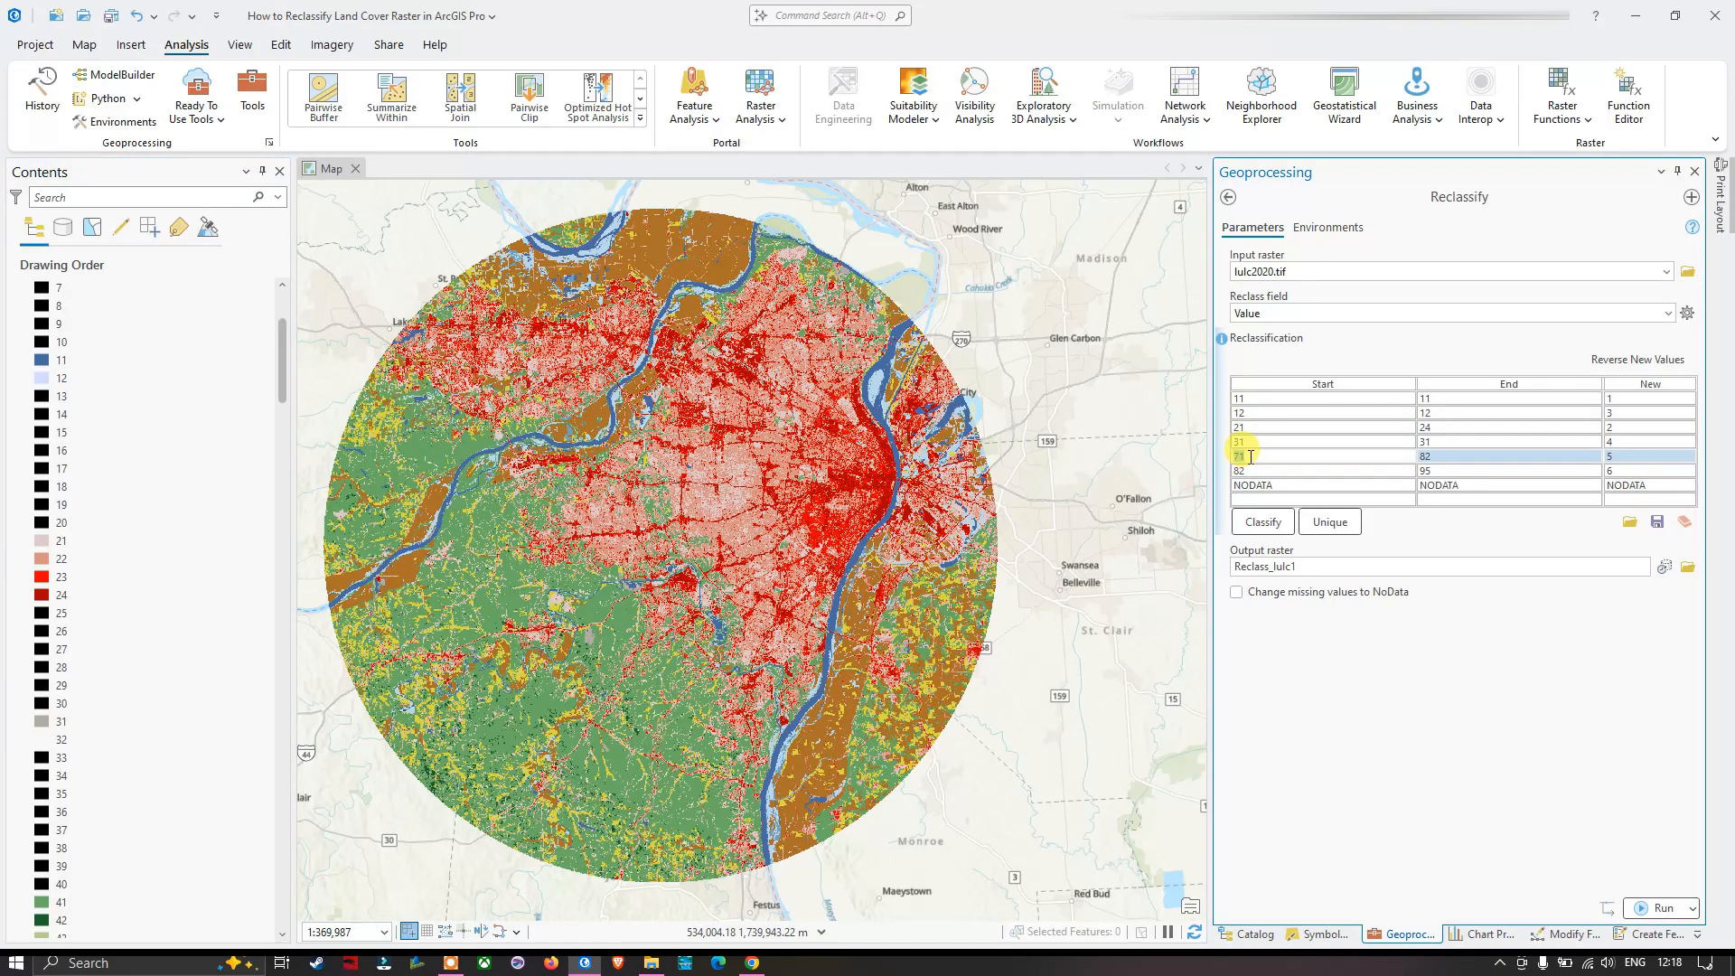
key(BackSpace)
text(41)
click(1432, 457)
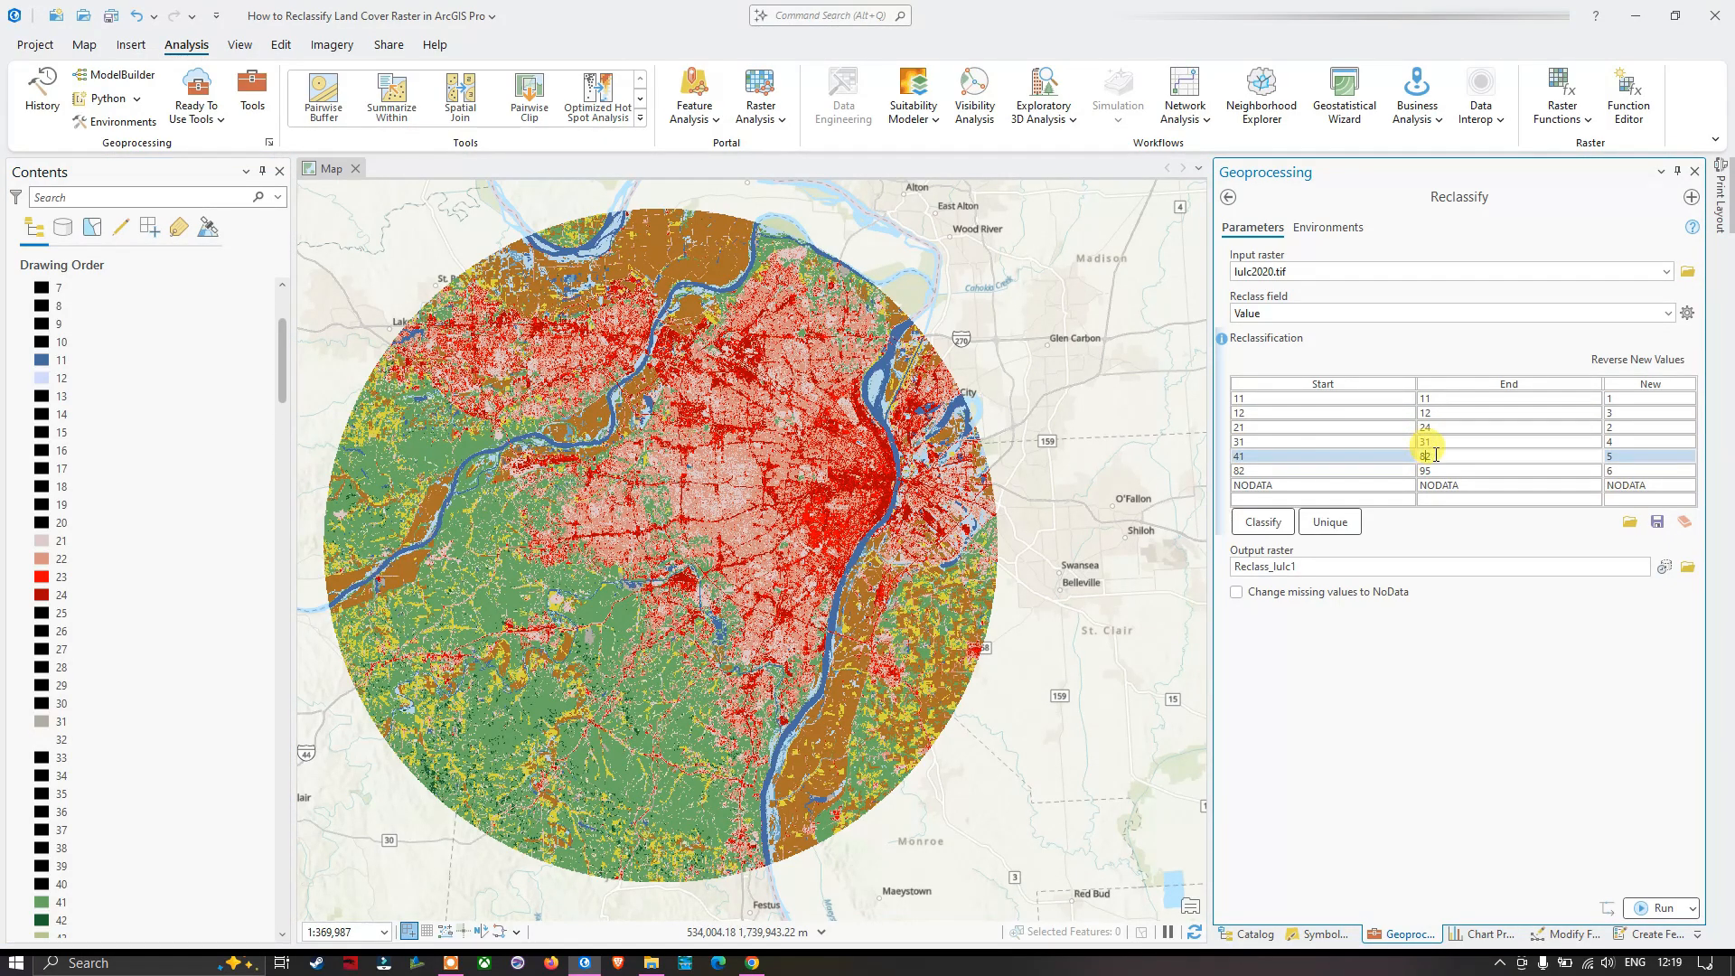
key(BackSpace)
key(BackSpace)
text(41)
click(1624, 458)
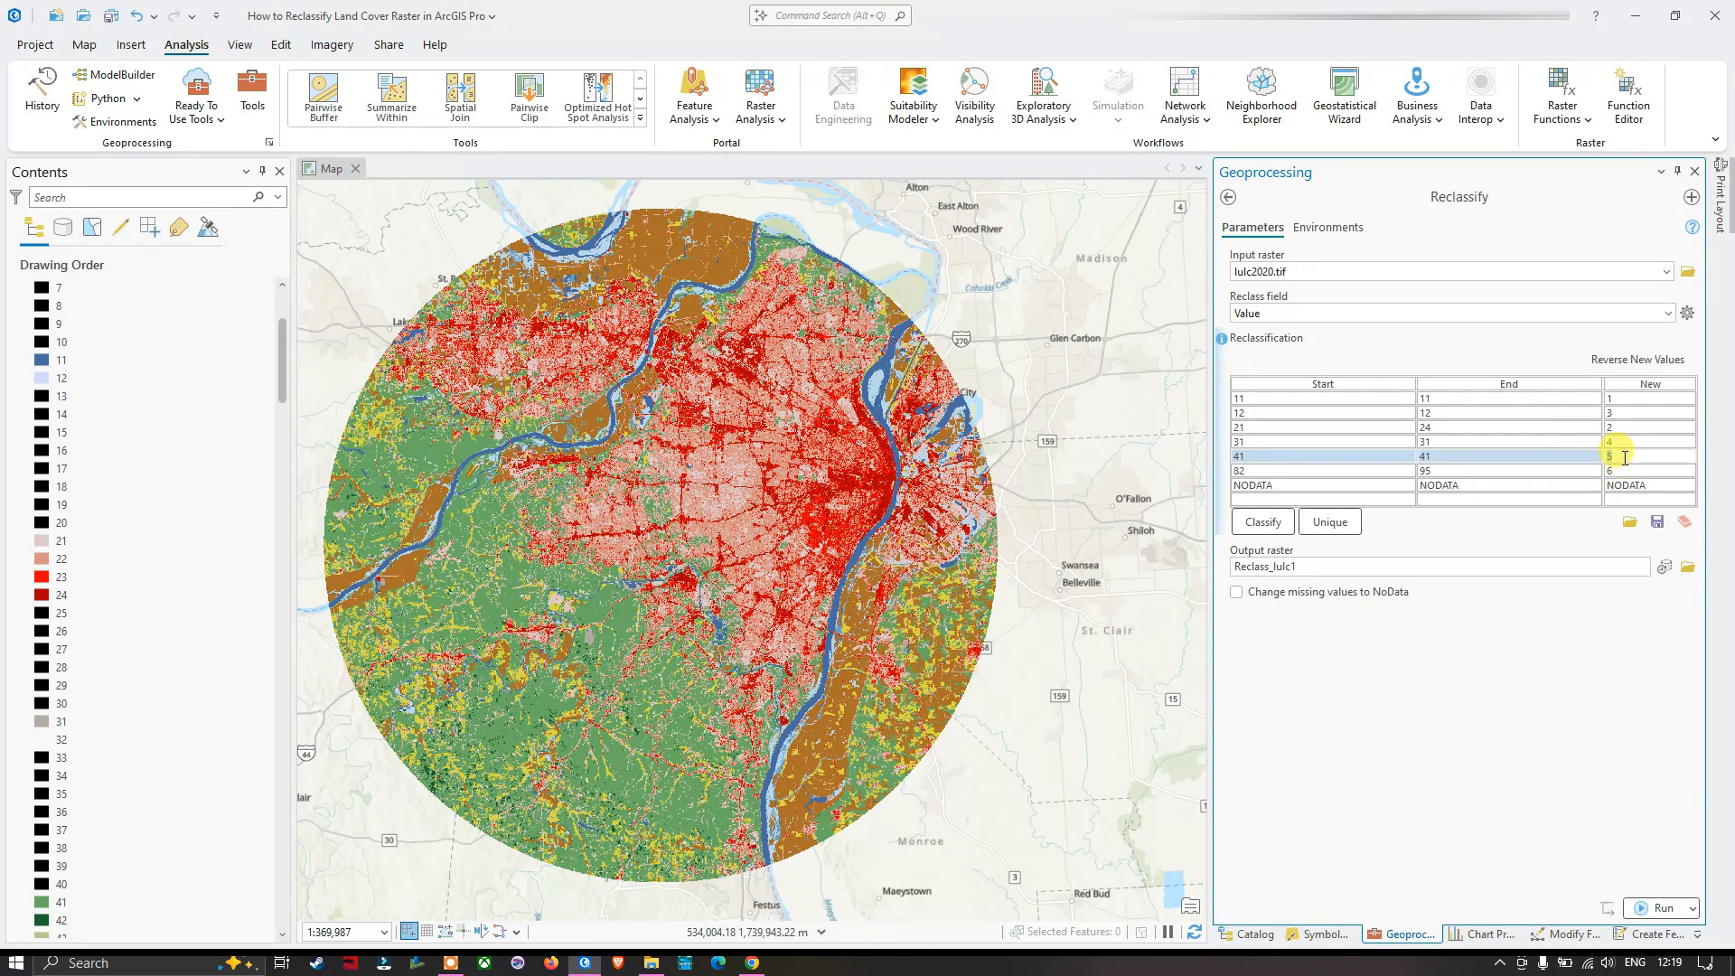
key(BackSpace)
text(8)
Set the sixth reclassification row to start at 42, end at 42 and take the new value 9
click(1254, 470)
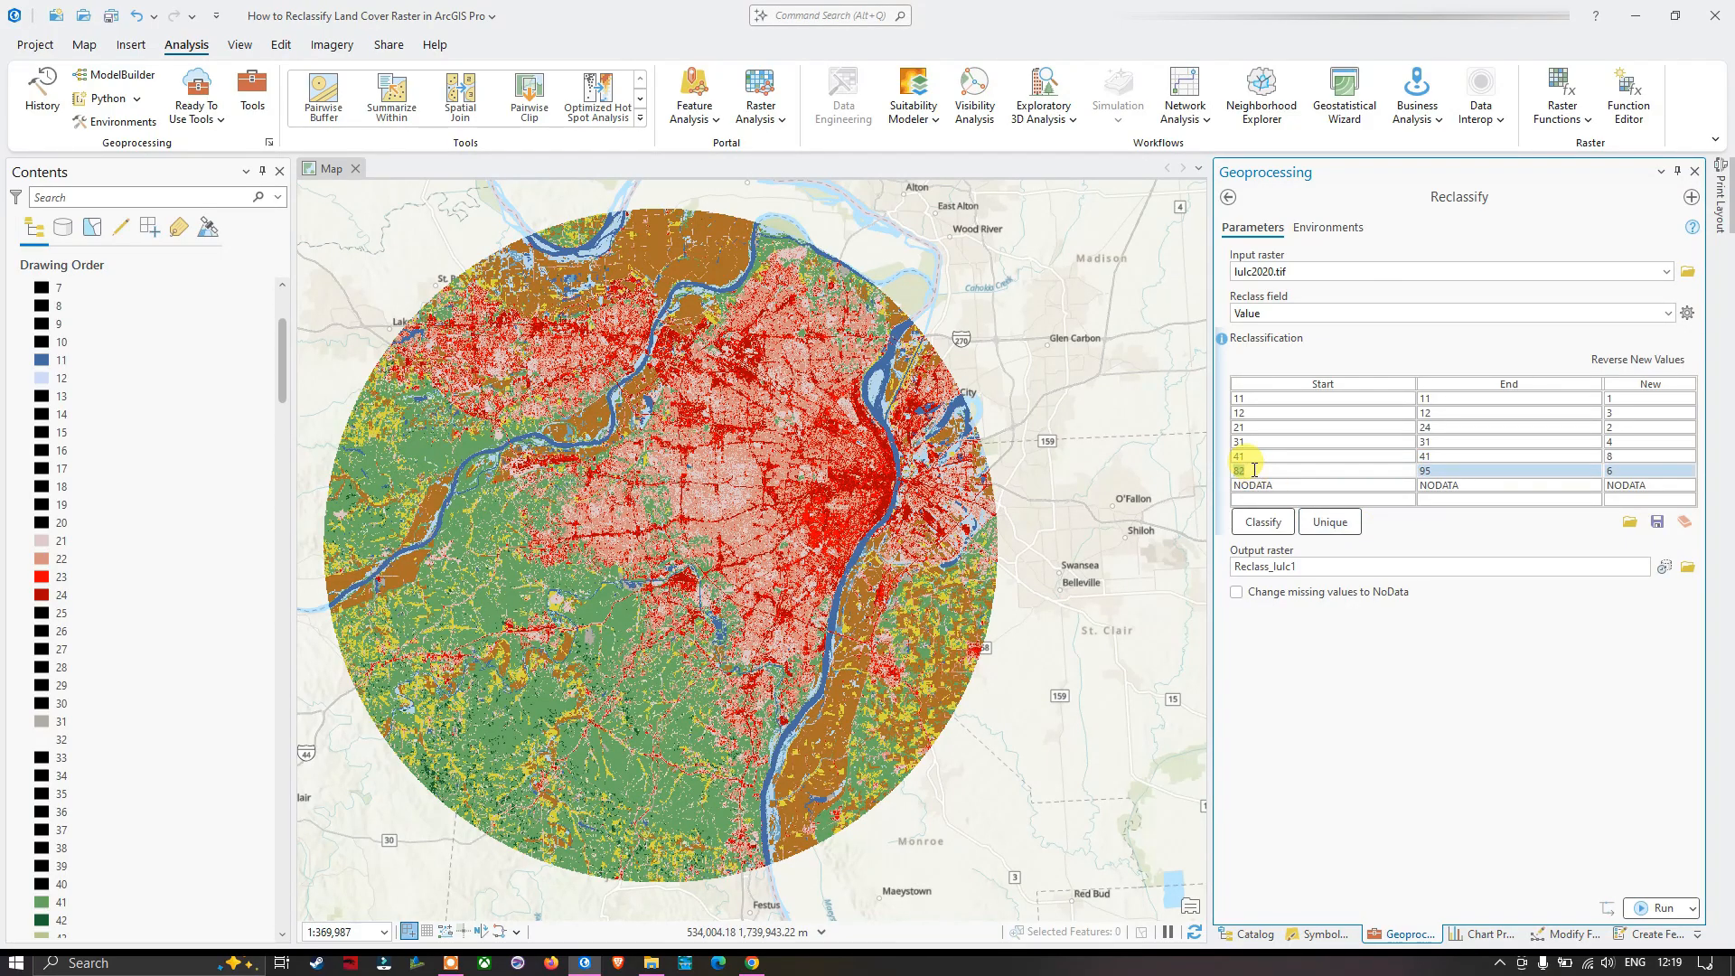
key(BackSpace)
text(42)
click(1444, 471)
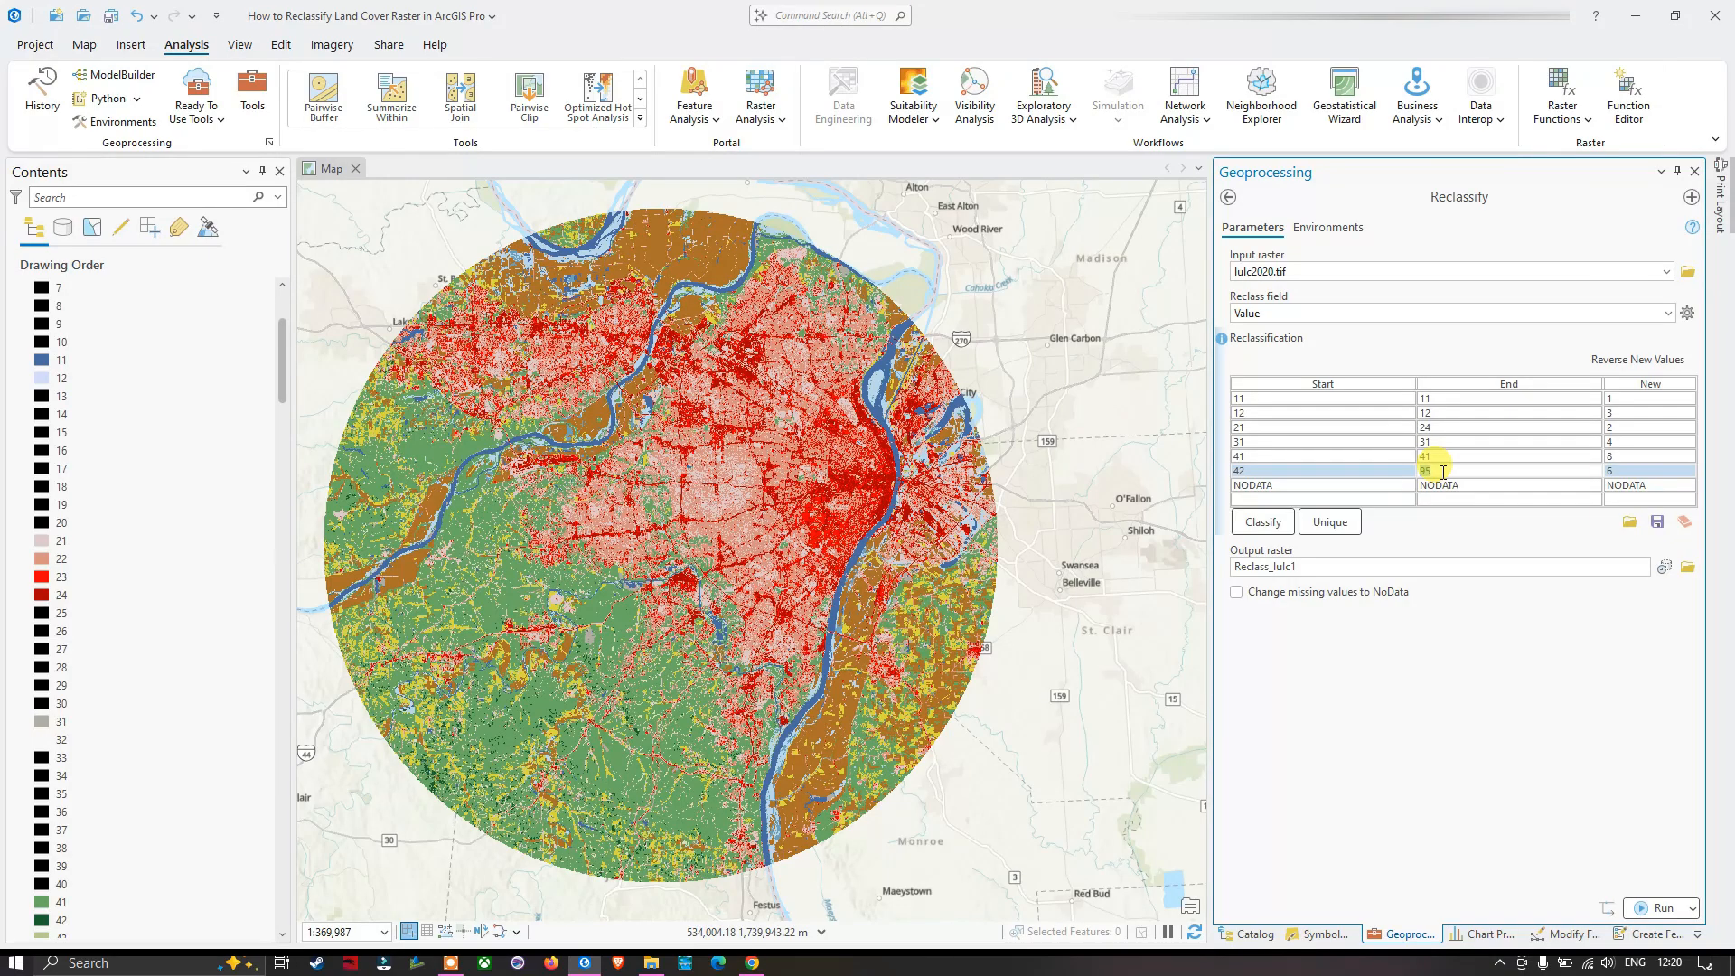
text(42)
click(1627, 471)
text(9)
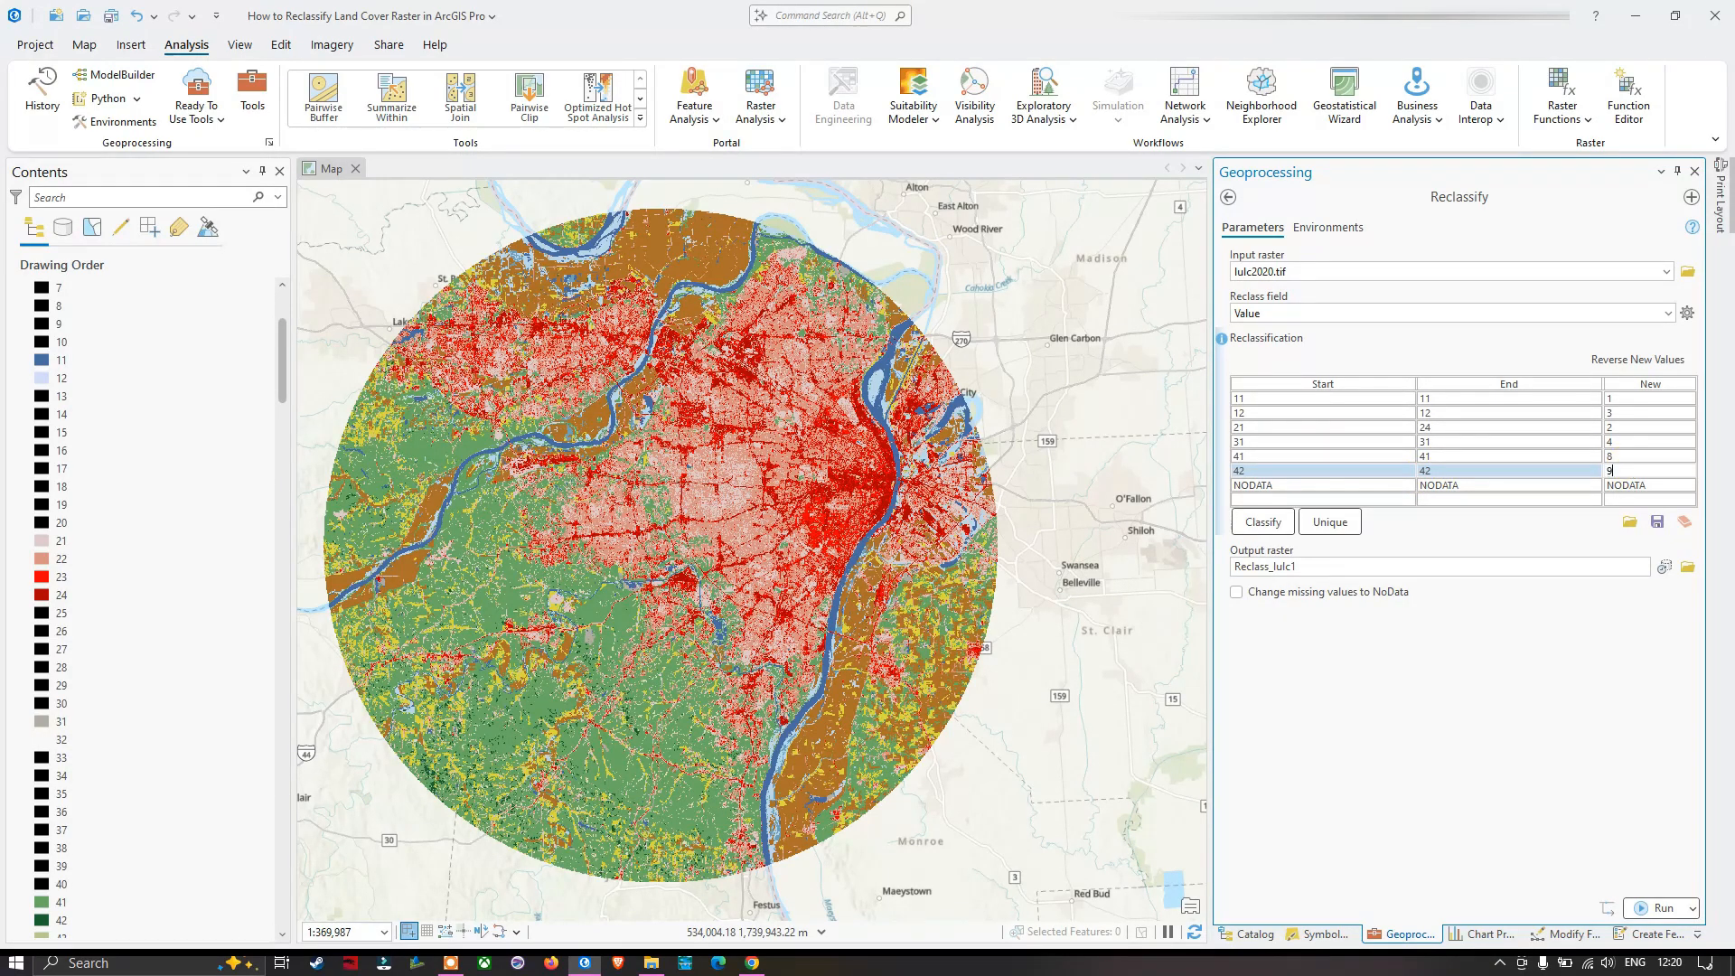
Add a reclassification row with start 43, end 43 and new value 10
click(1241, 499)
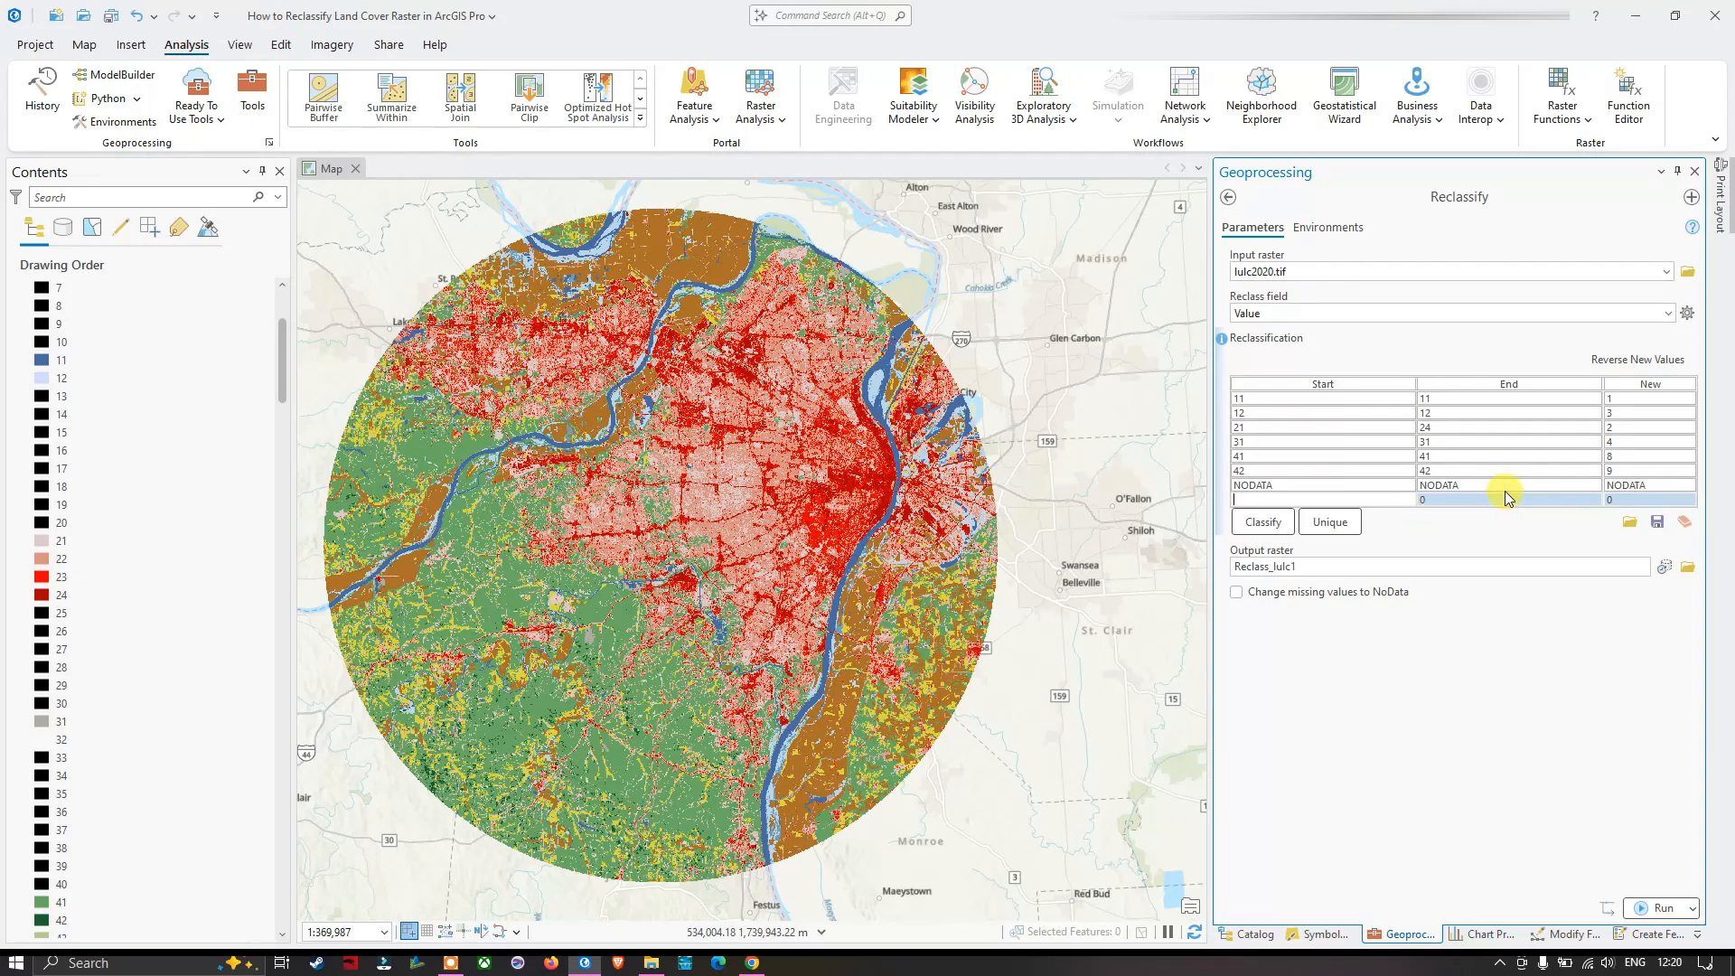
click(1523, 520)
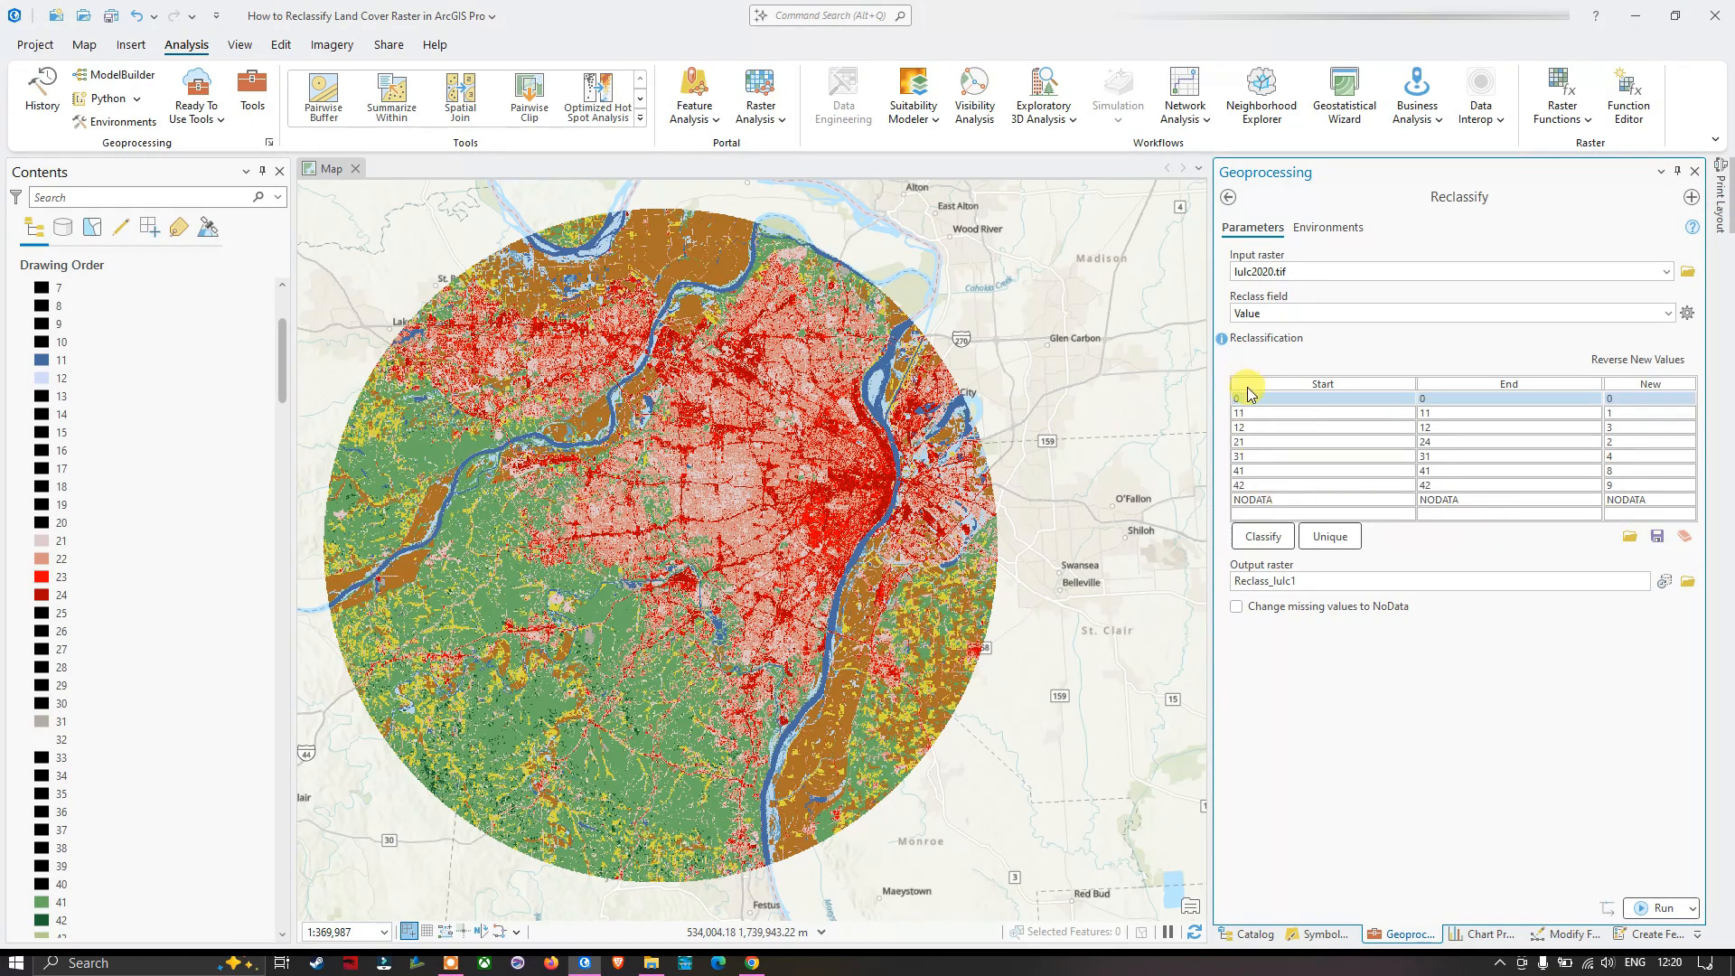
click(1302, 403)
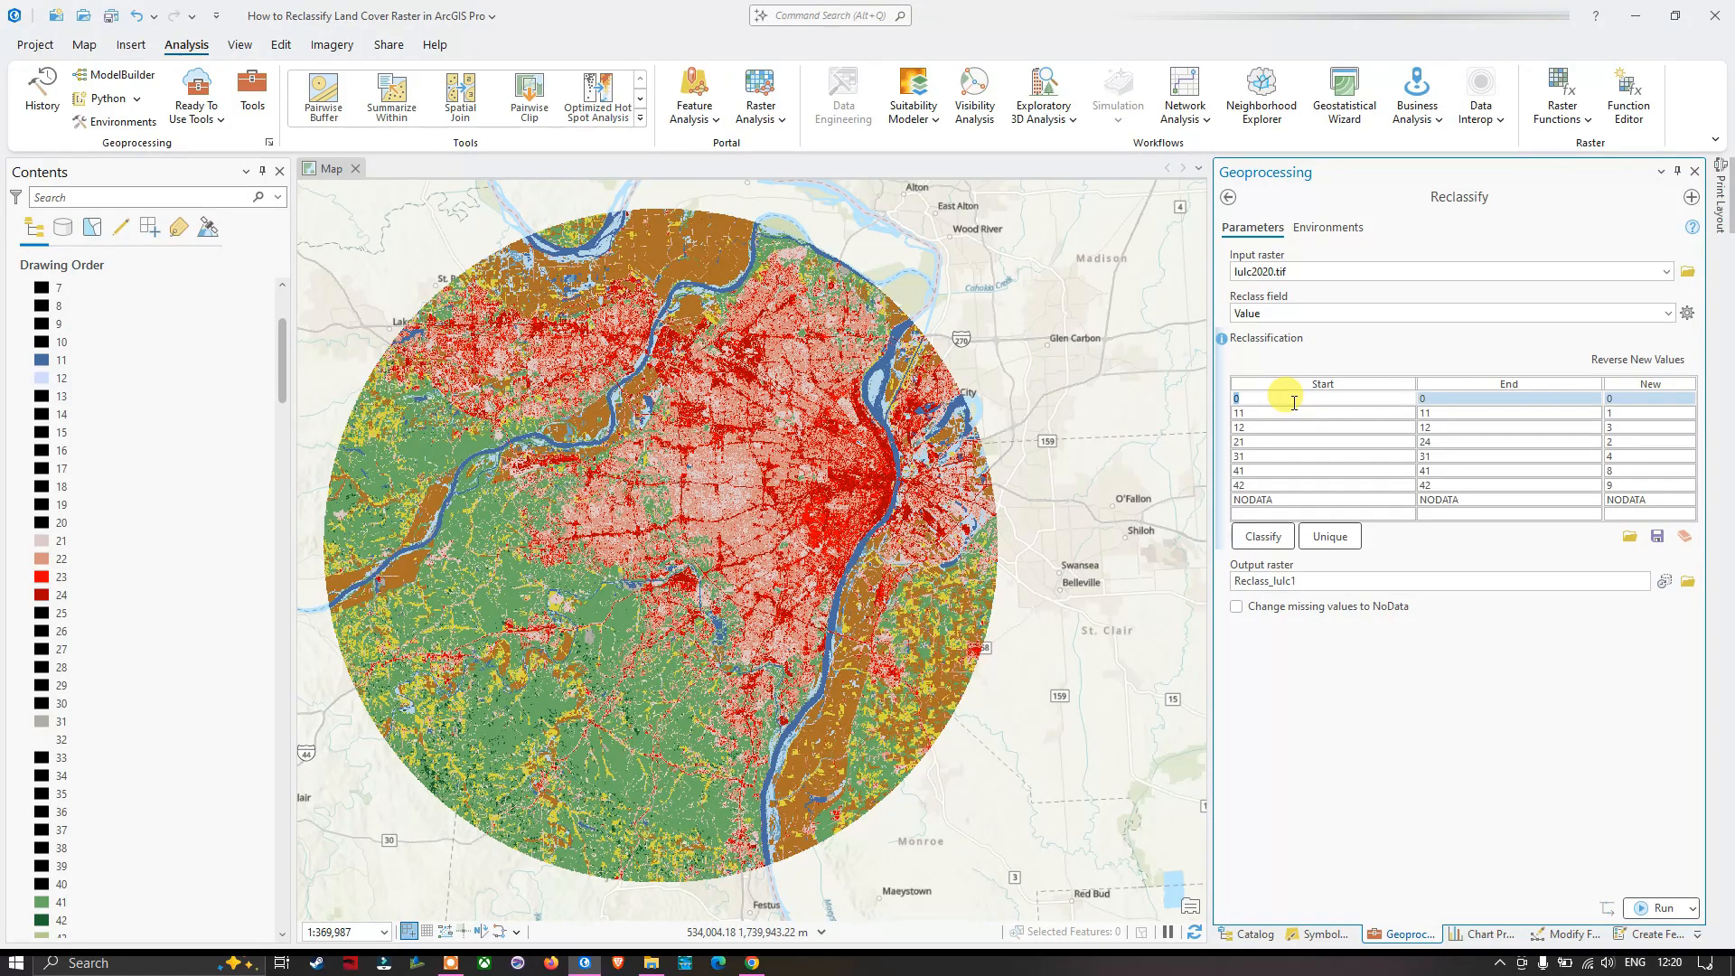
text(43)
click(1448, 399)
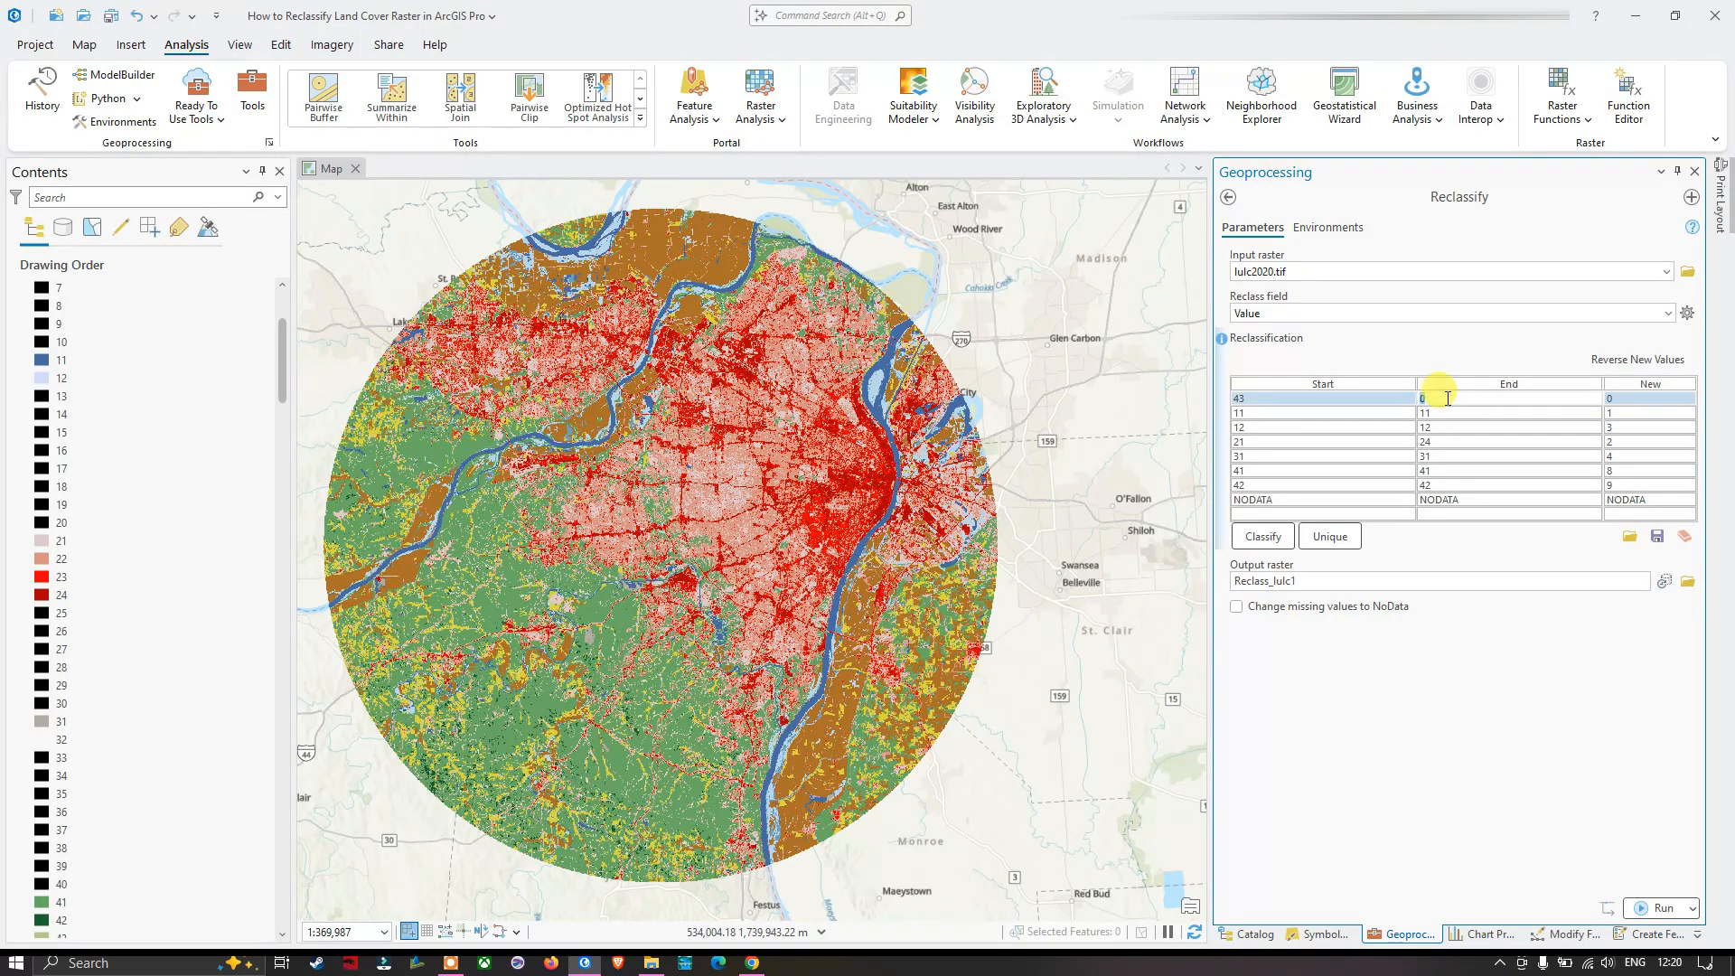
key(BackSpace)
text(43)
click(1618, 399)
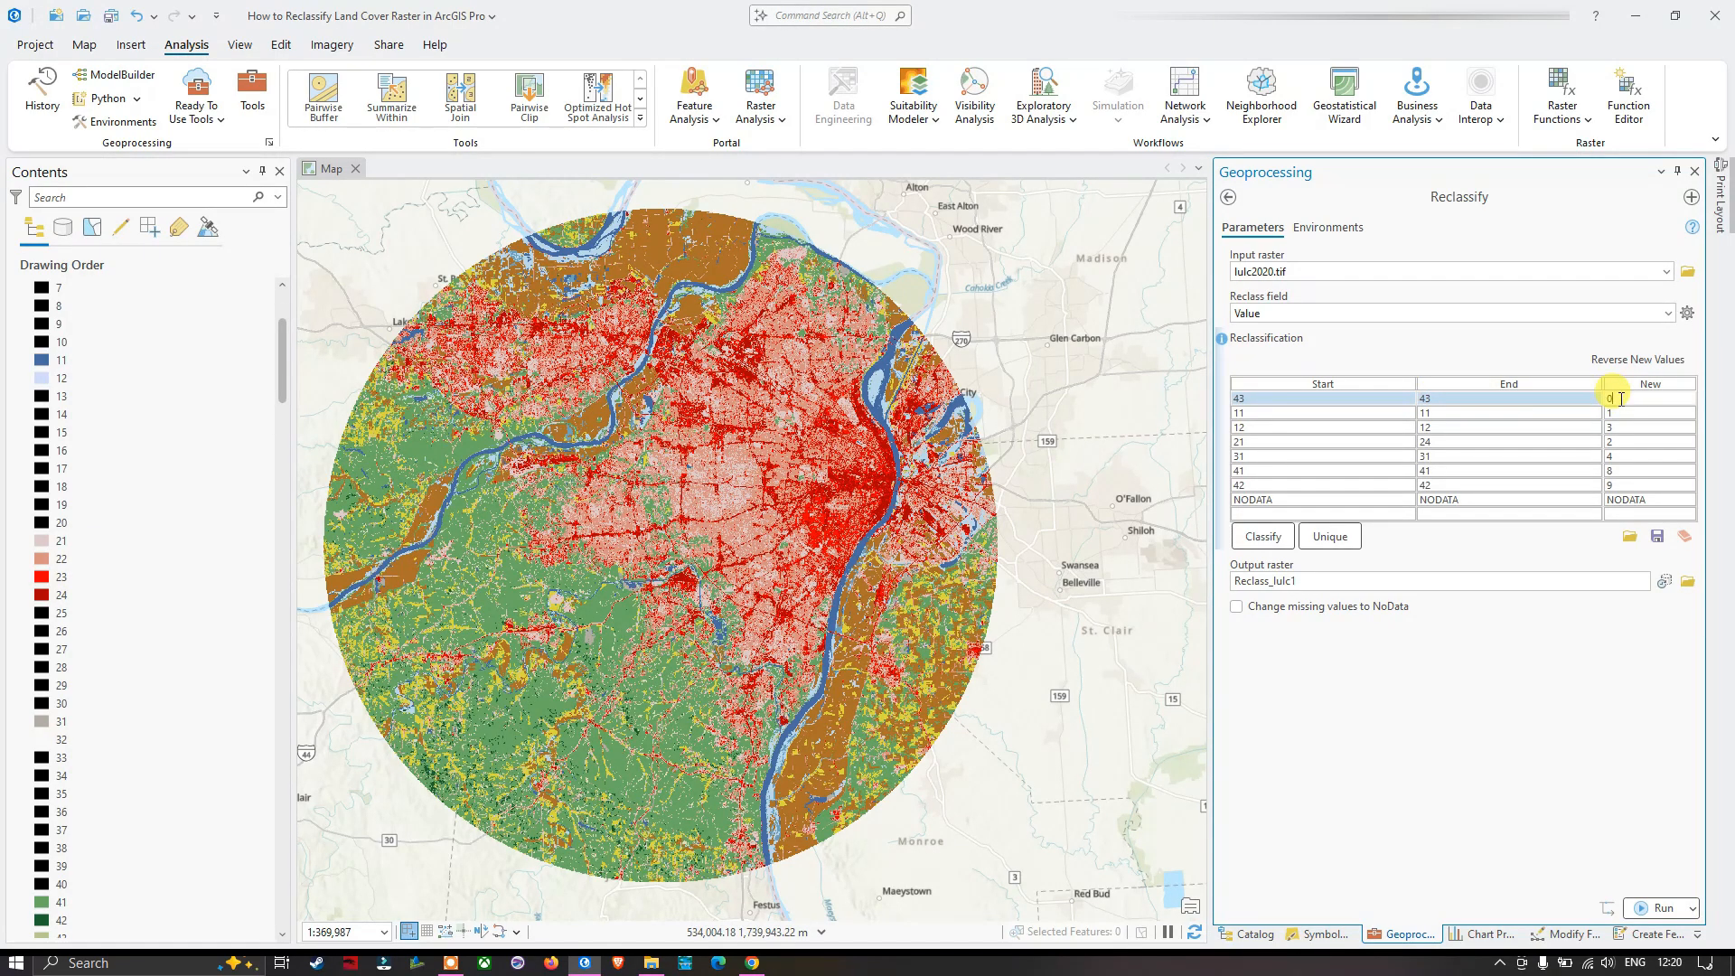
text(10)
Add another reclassification row with start 51 and end 52, entering 12 as its new value
click(1261, 514)
click(1260, 515)
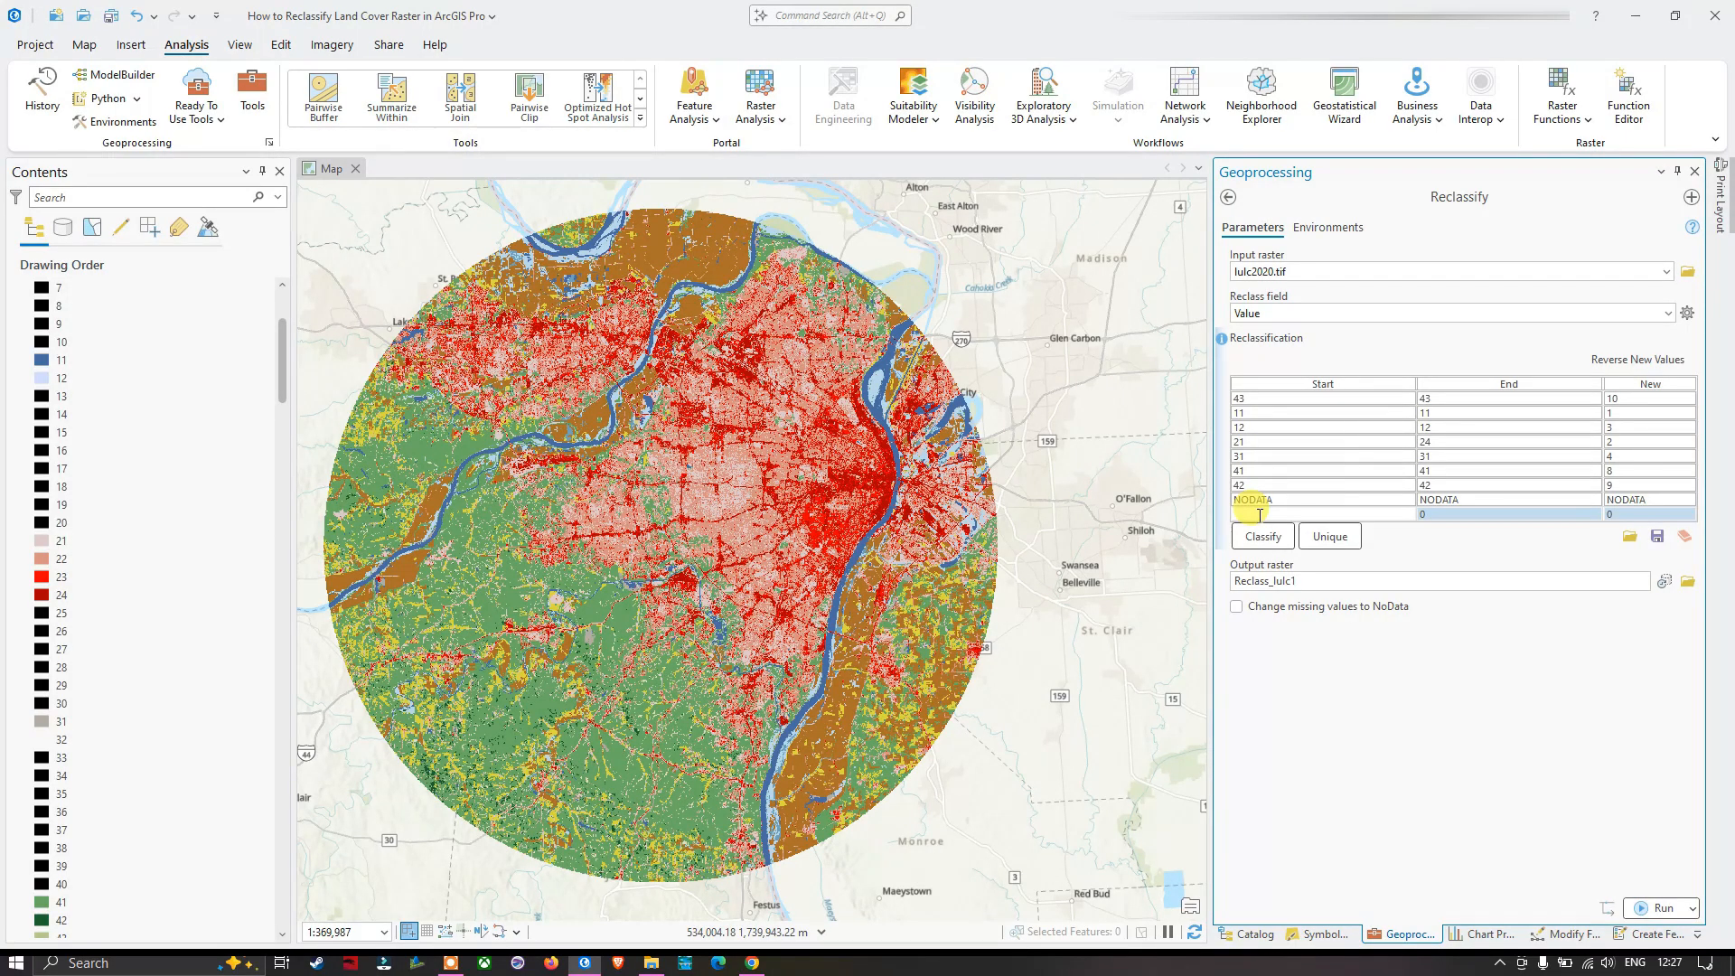
text(51)
click(1449, 514)
key(BackSpace)
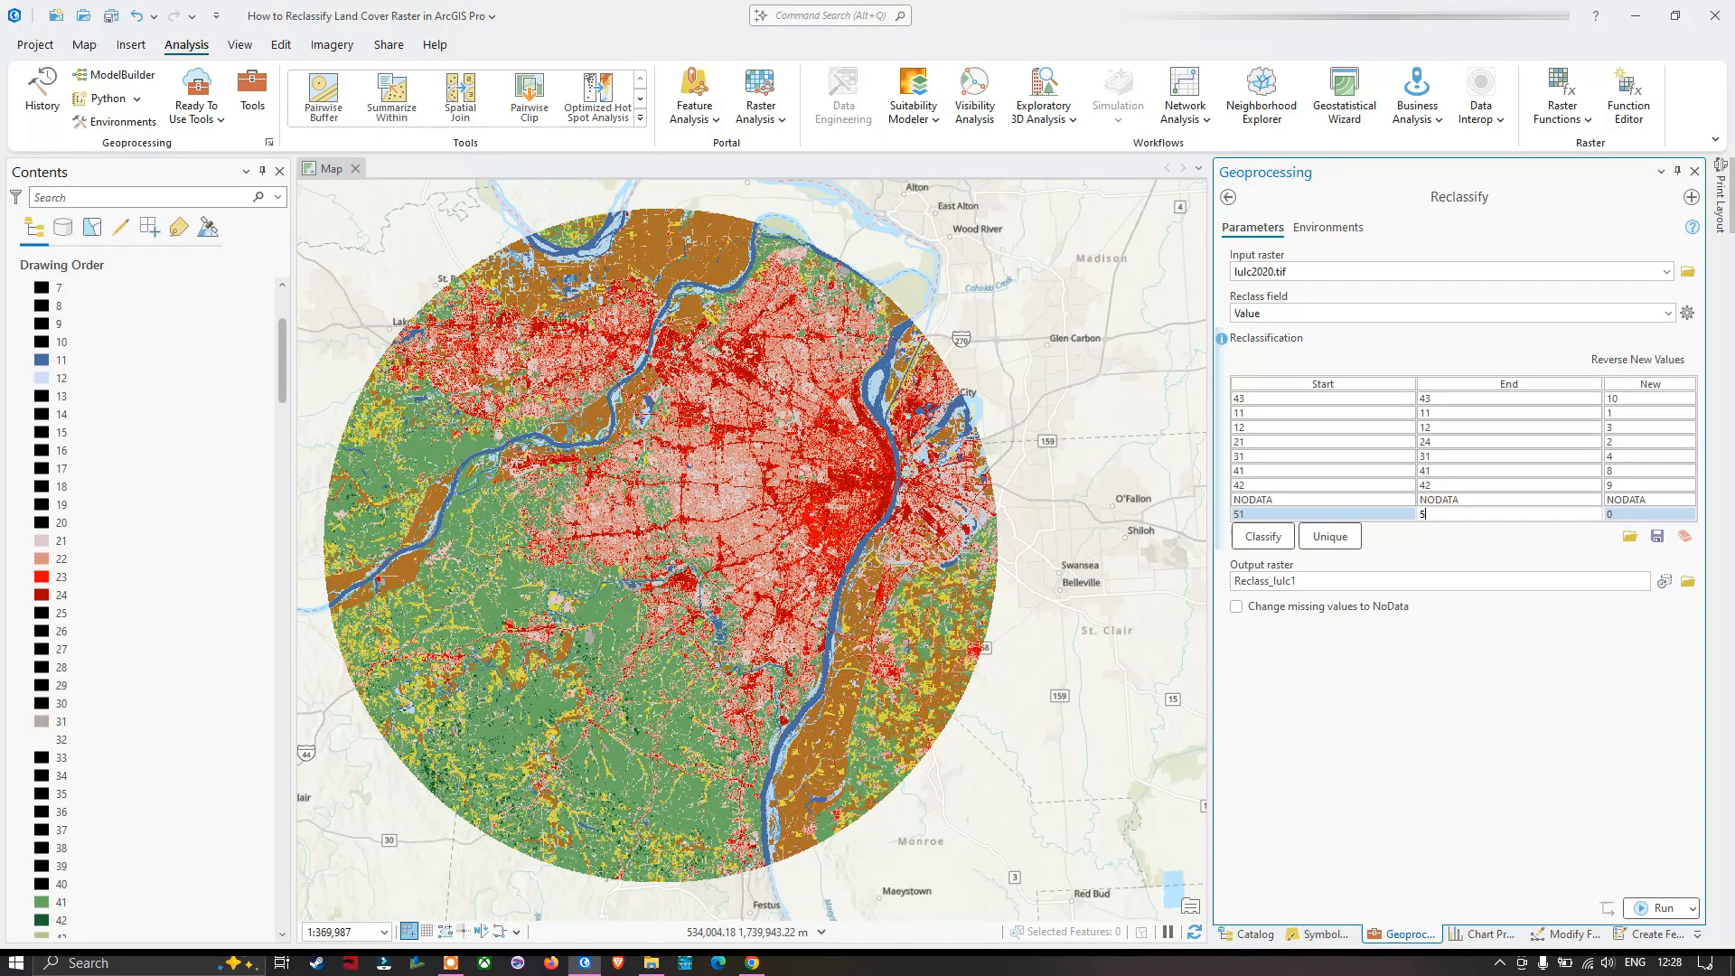
text(52)
click(1624, 513)
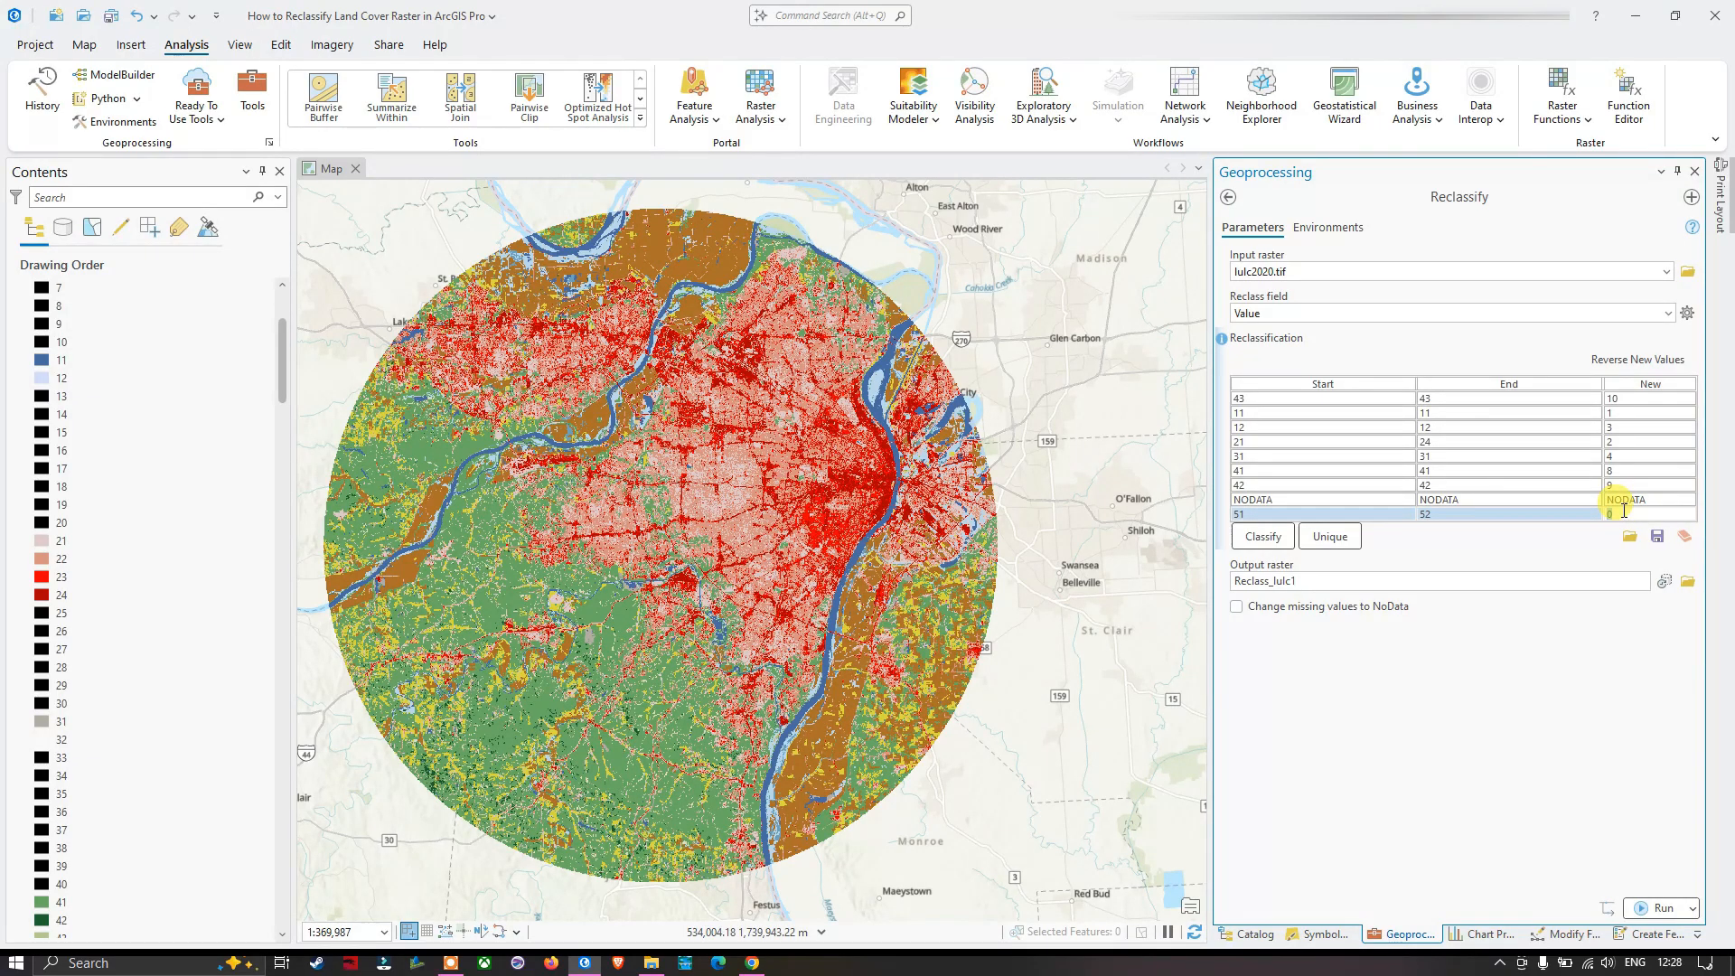
key(BackSpace)
text(12)
click(1254, 517)
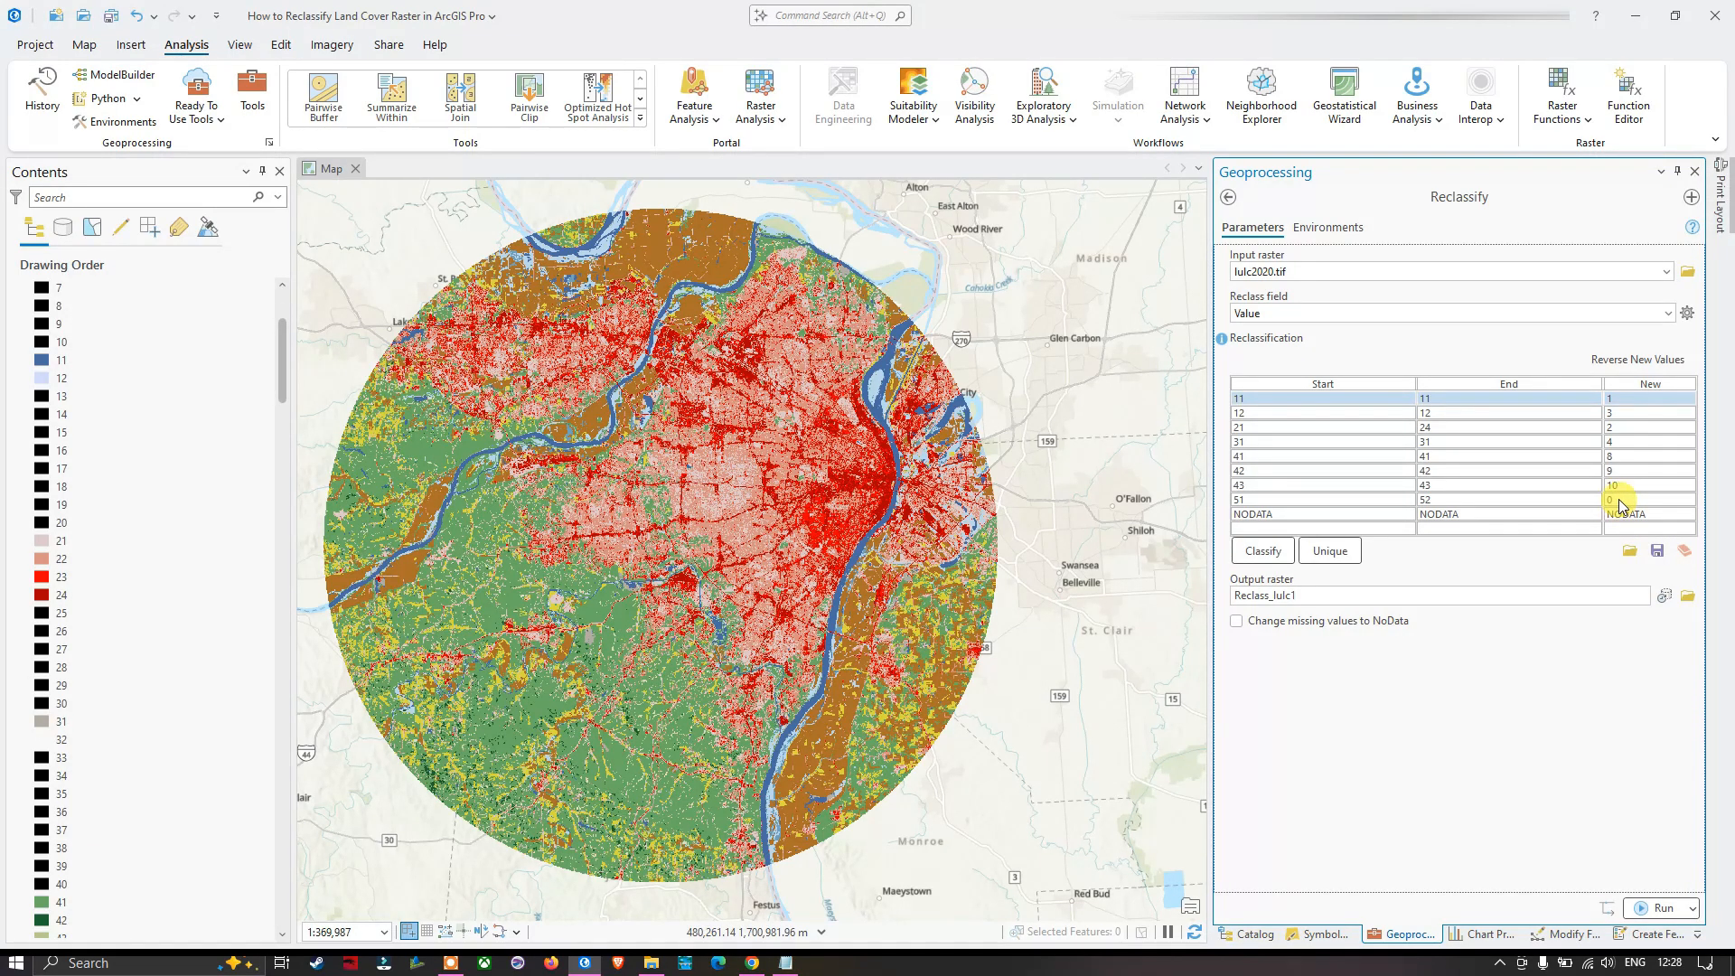
Set the new value of the 51 to 52 reclassification row to 12 again
click(1619, 499)
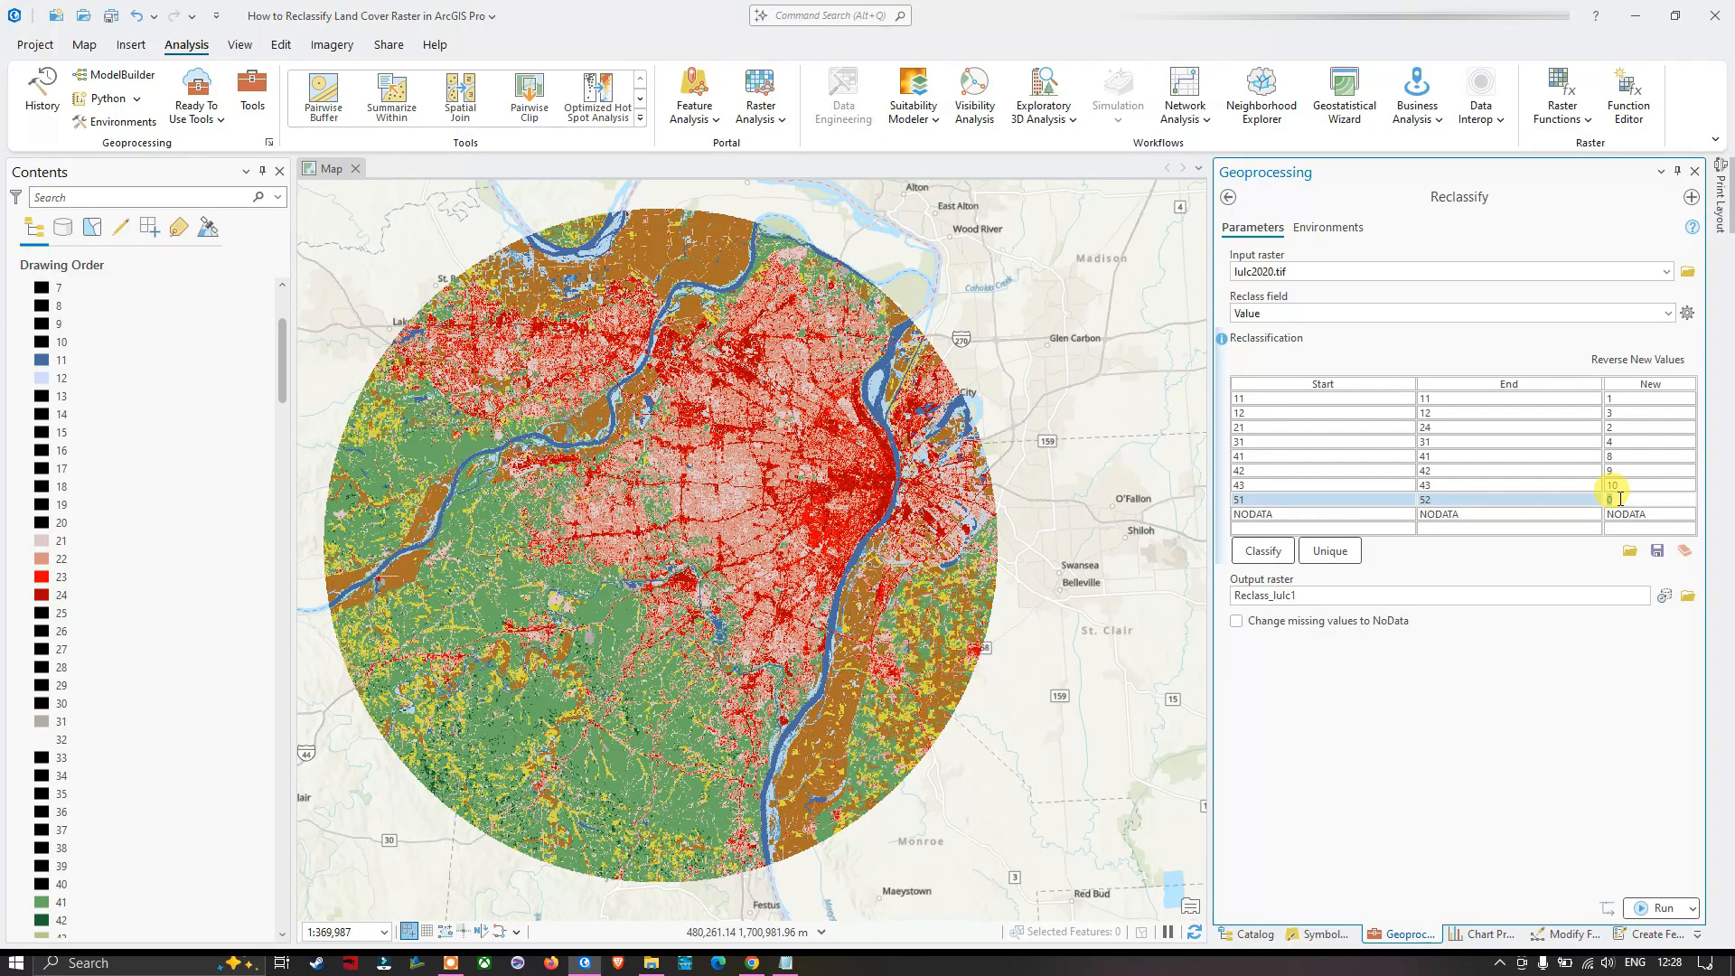
click(1565, 557)
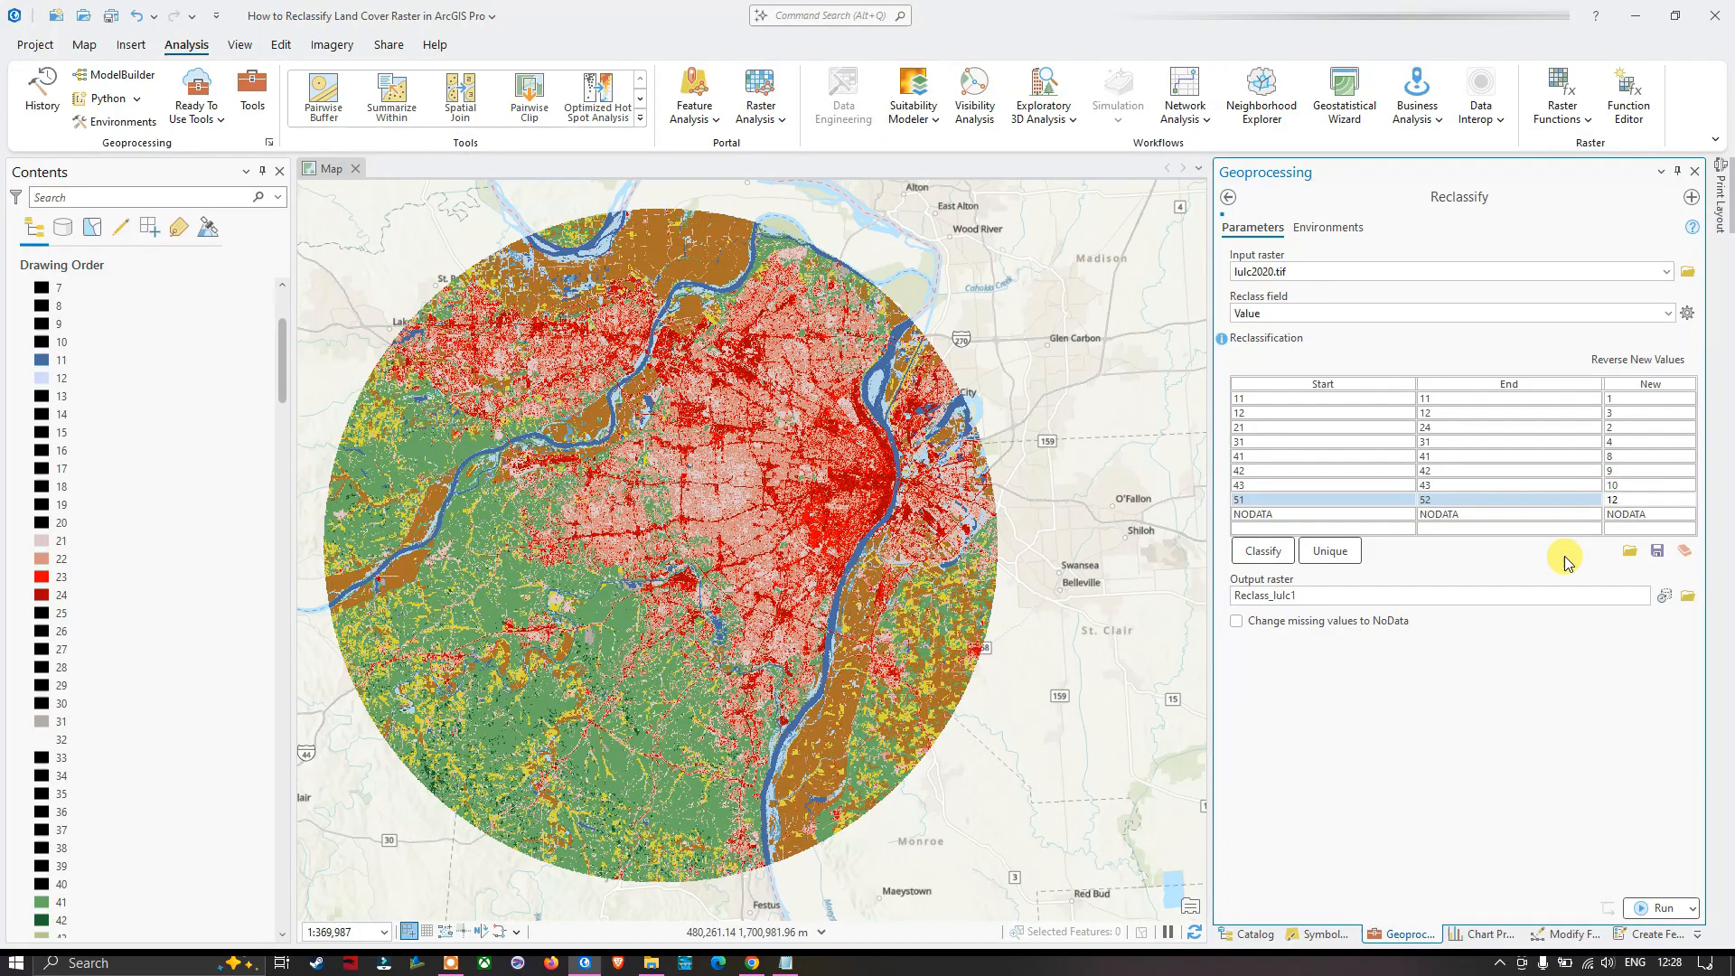
click(1620, 500)
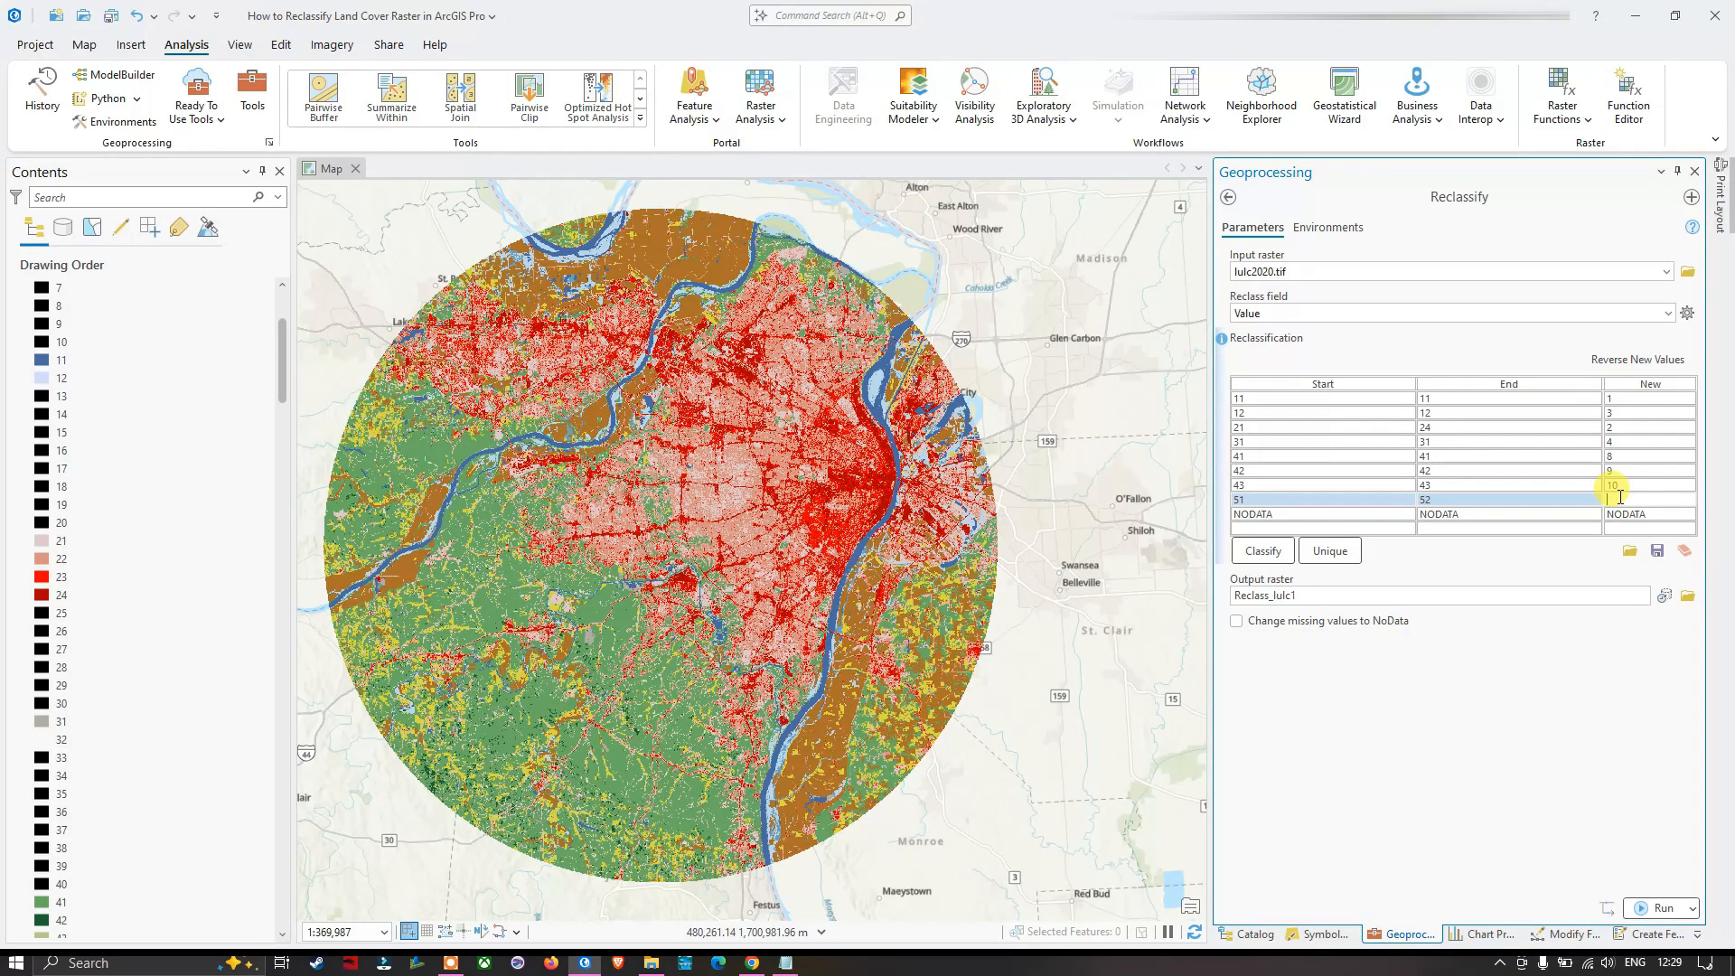
text(12)
click(1574, 553)
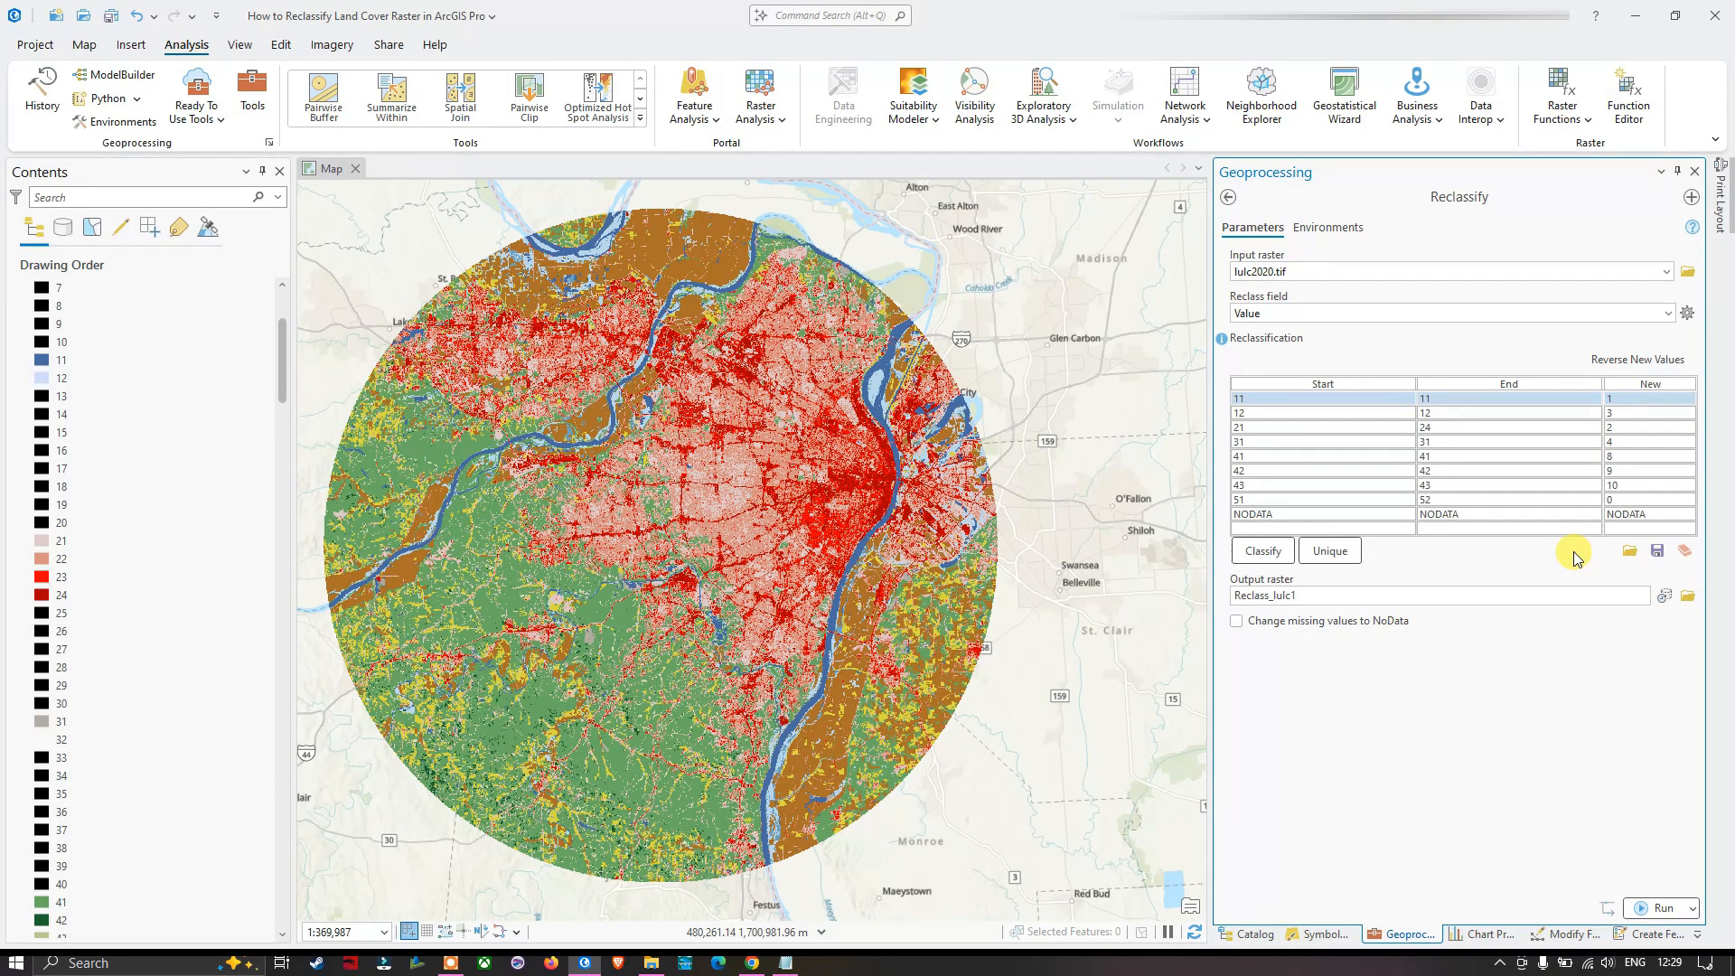
click(1624, 500)
text(12)
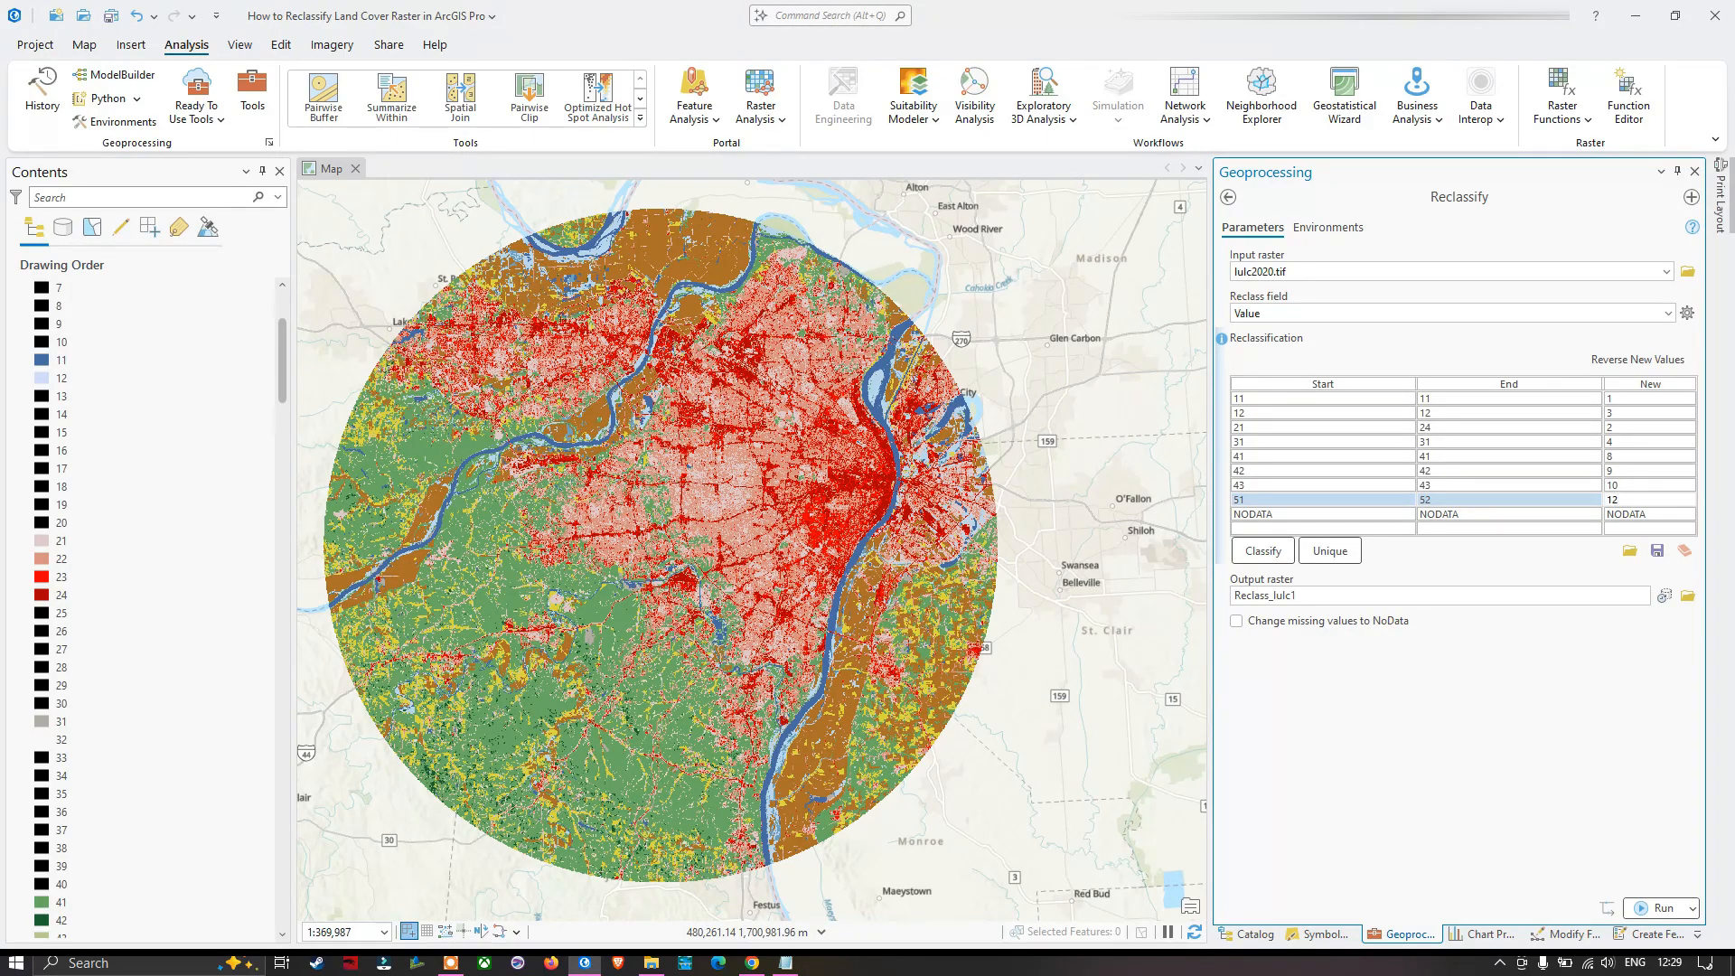
key(Return)
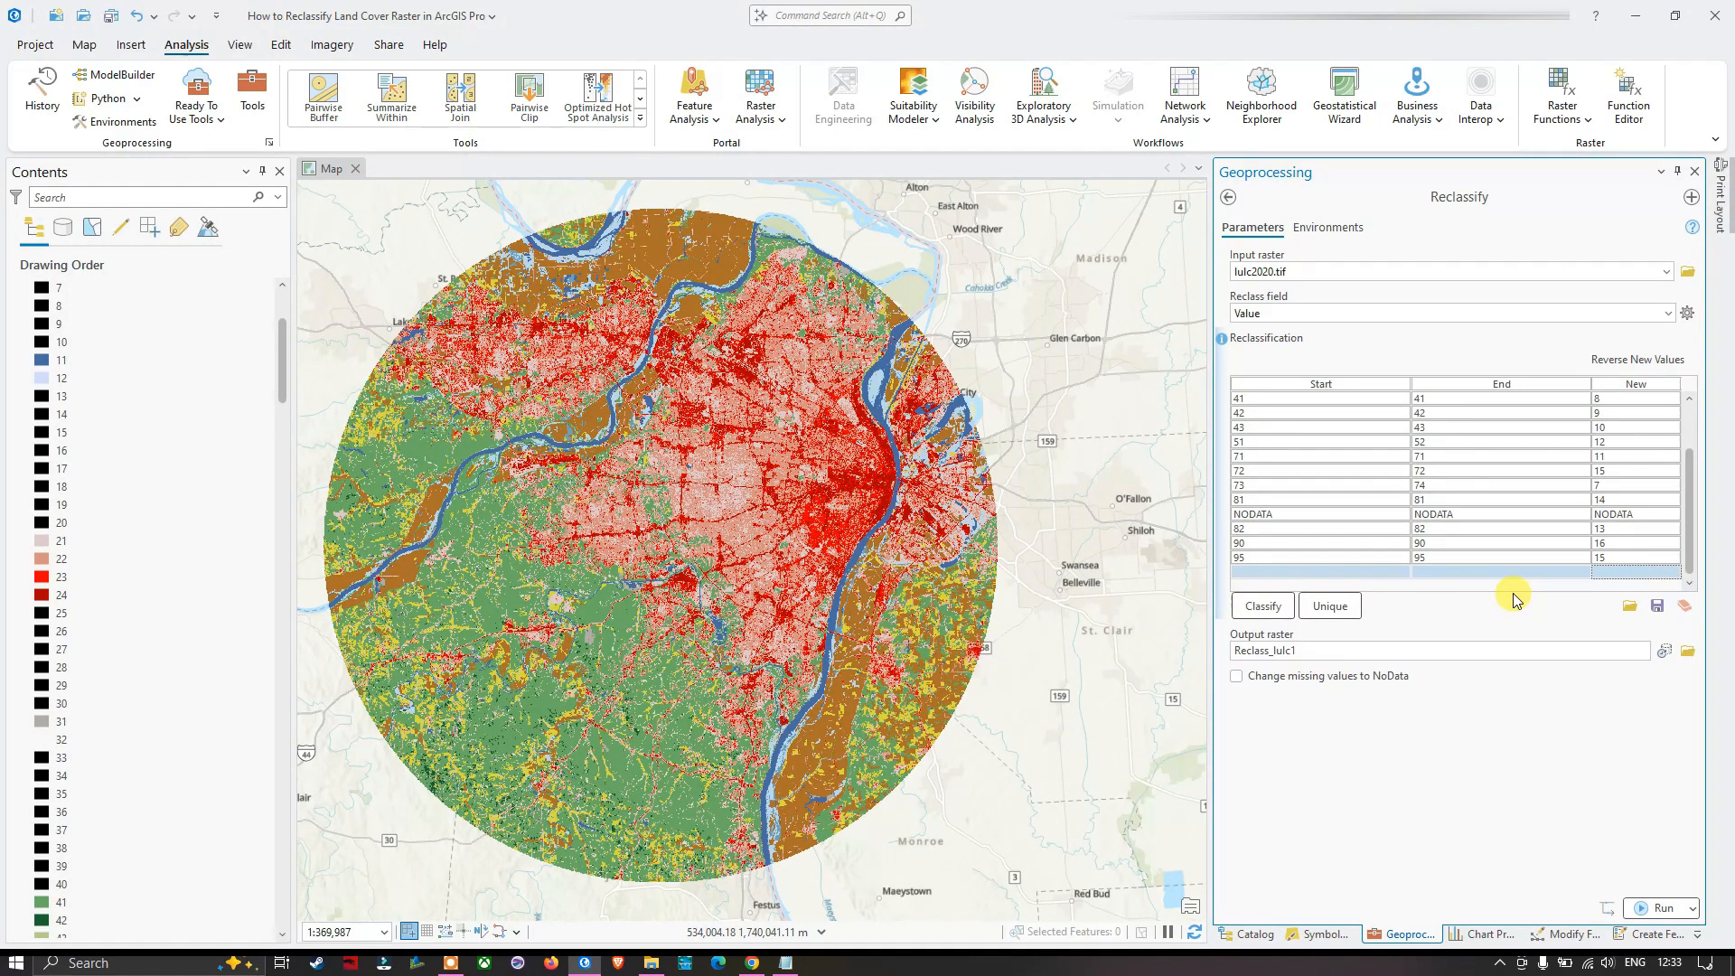
Set the output raster to ReclassifyLULC.tif in the scrap folder and run the Reclassify tool
scroll(1522, 571, up, 2)
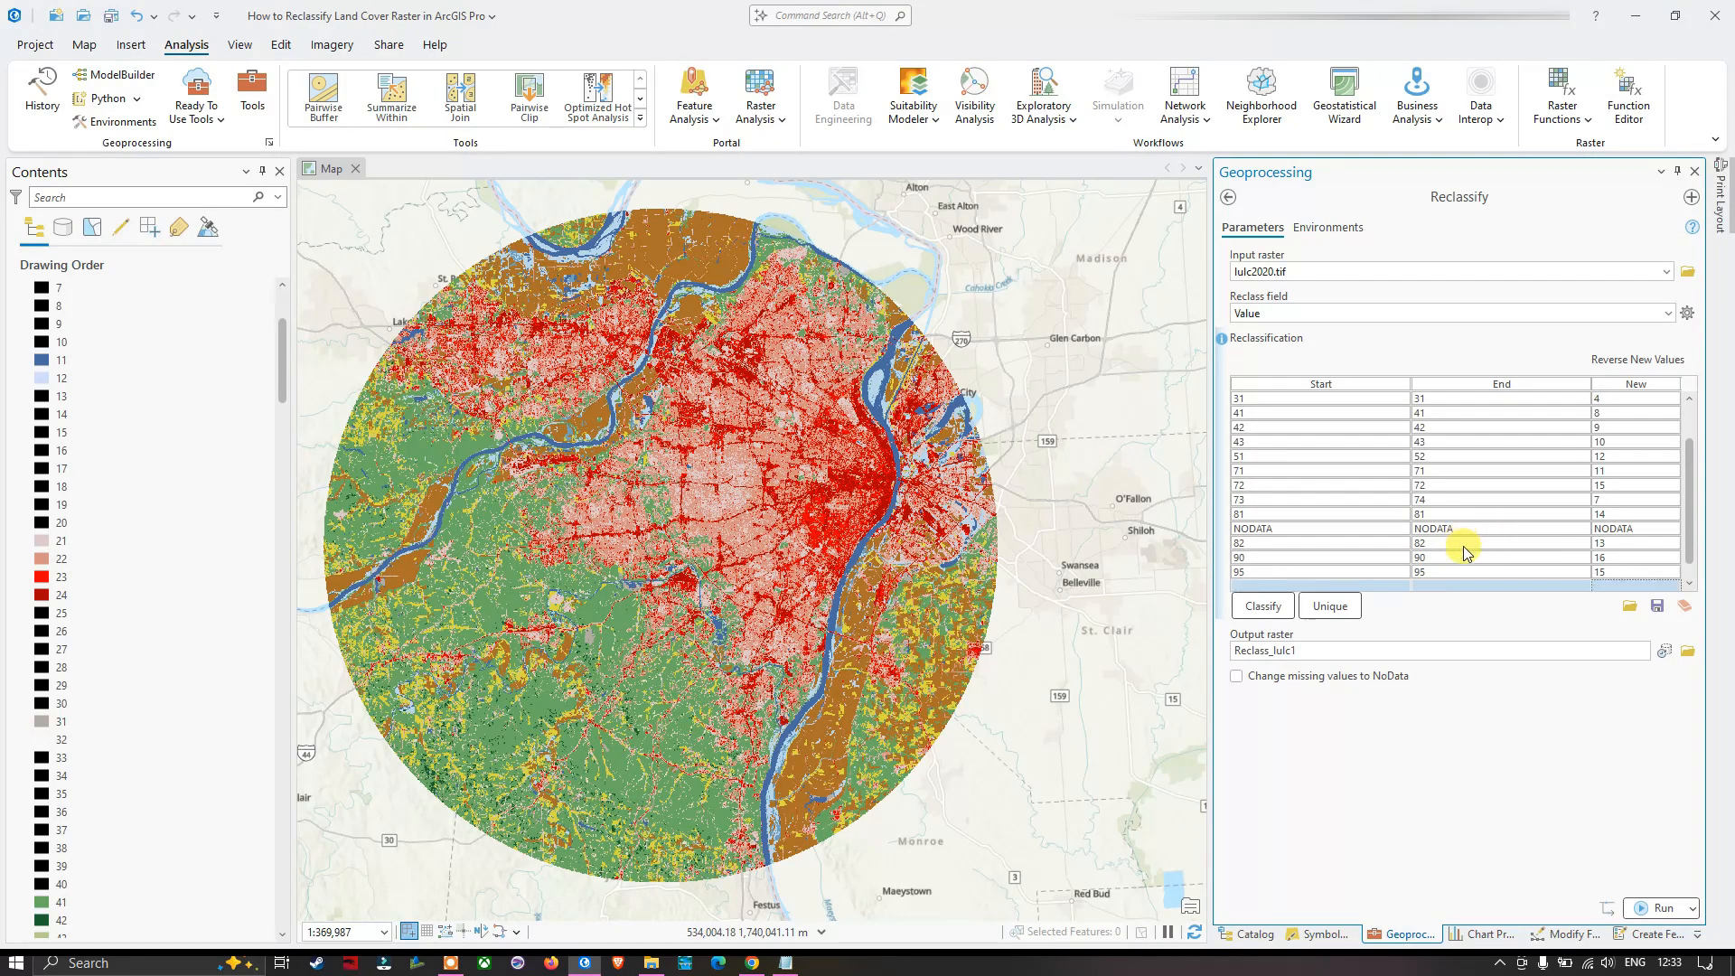
scroll(1470, 556, down, 2)
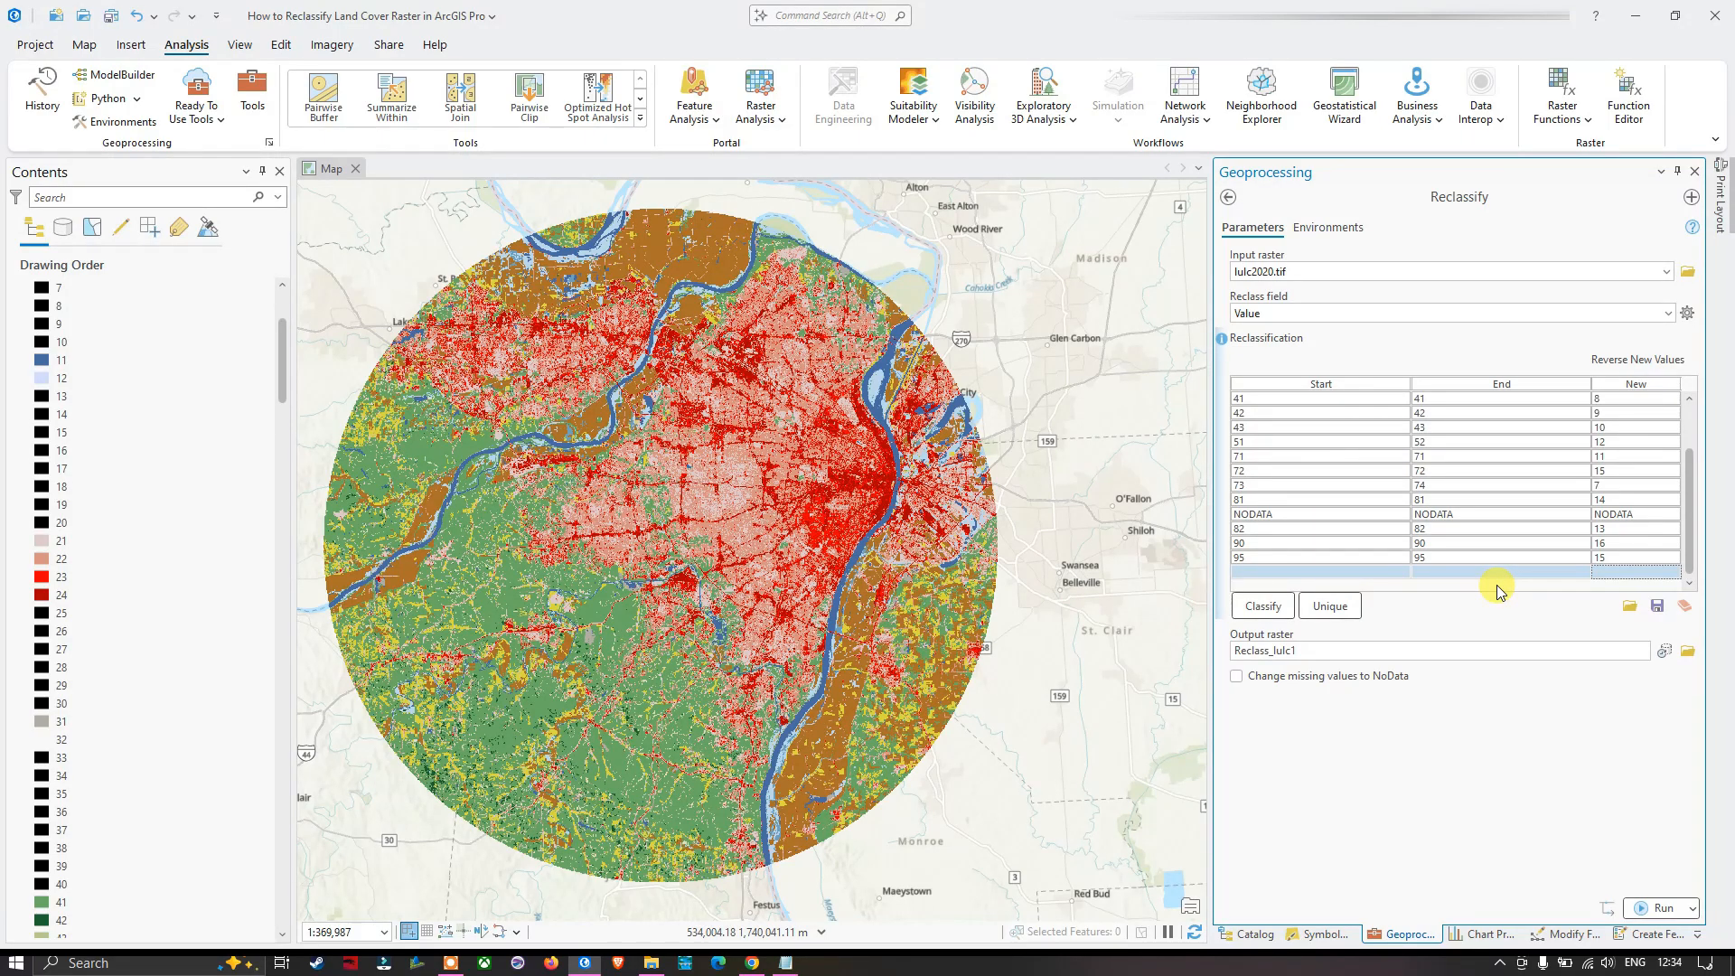
click(1686, 652)
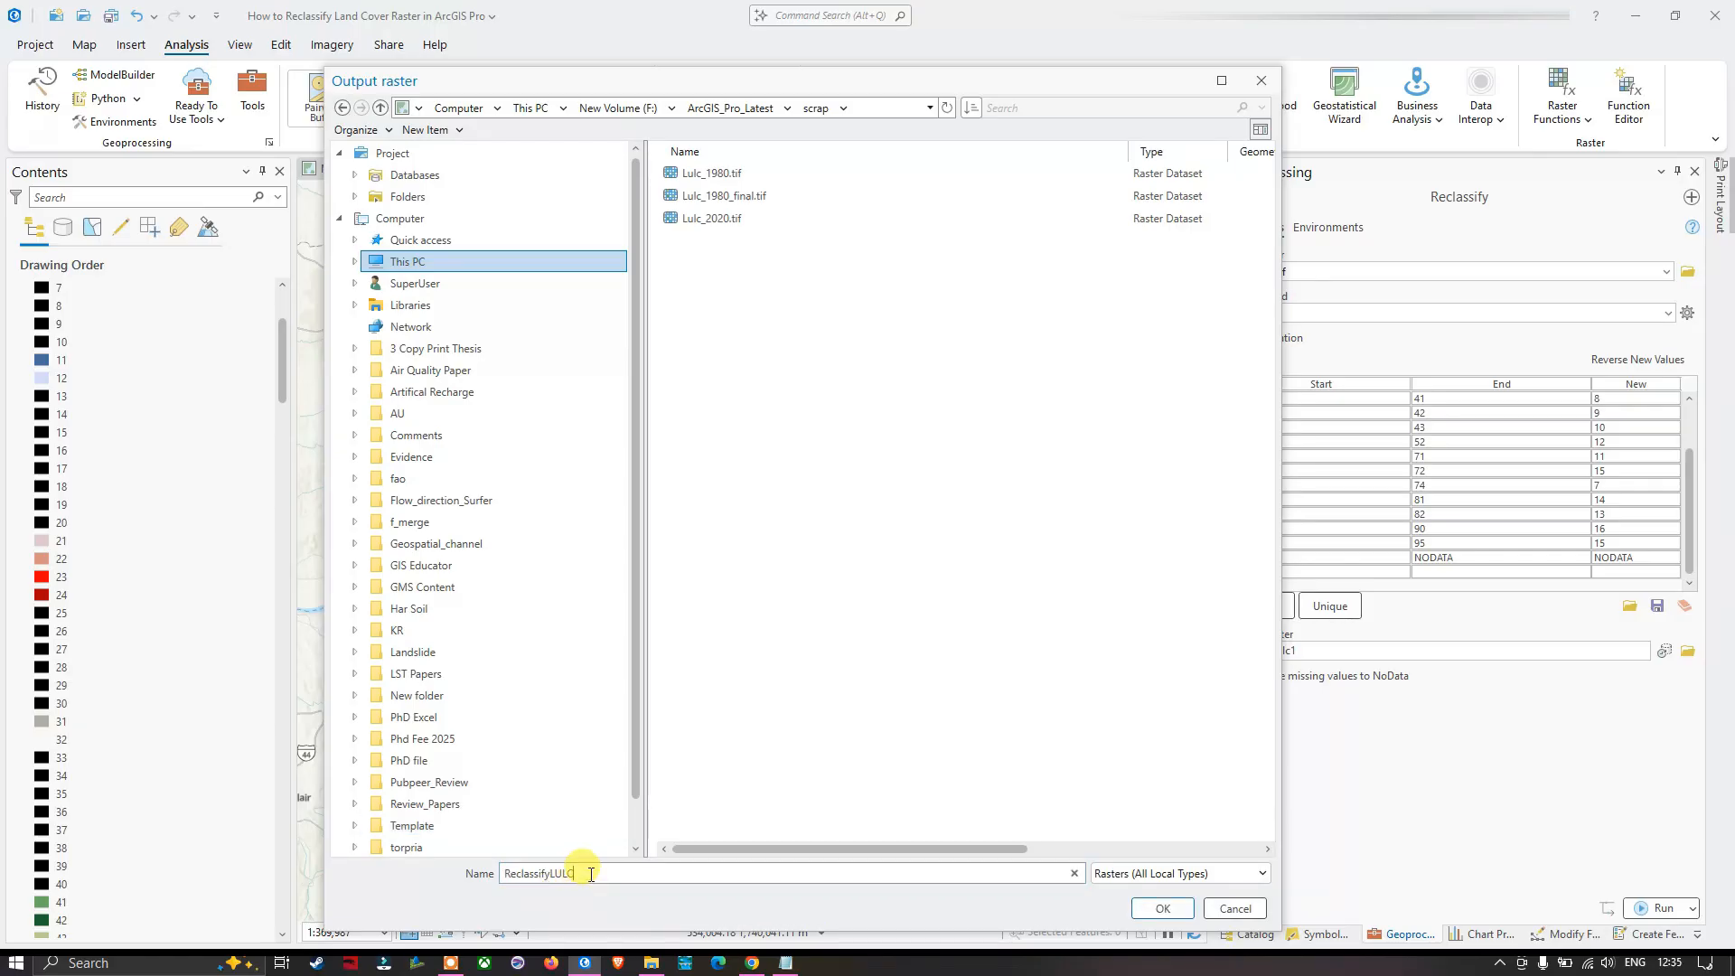
text(.tif)
click(1157, 906)
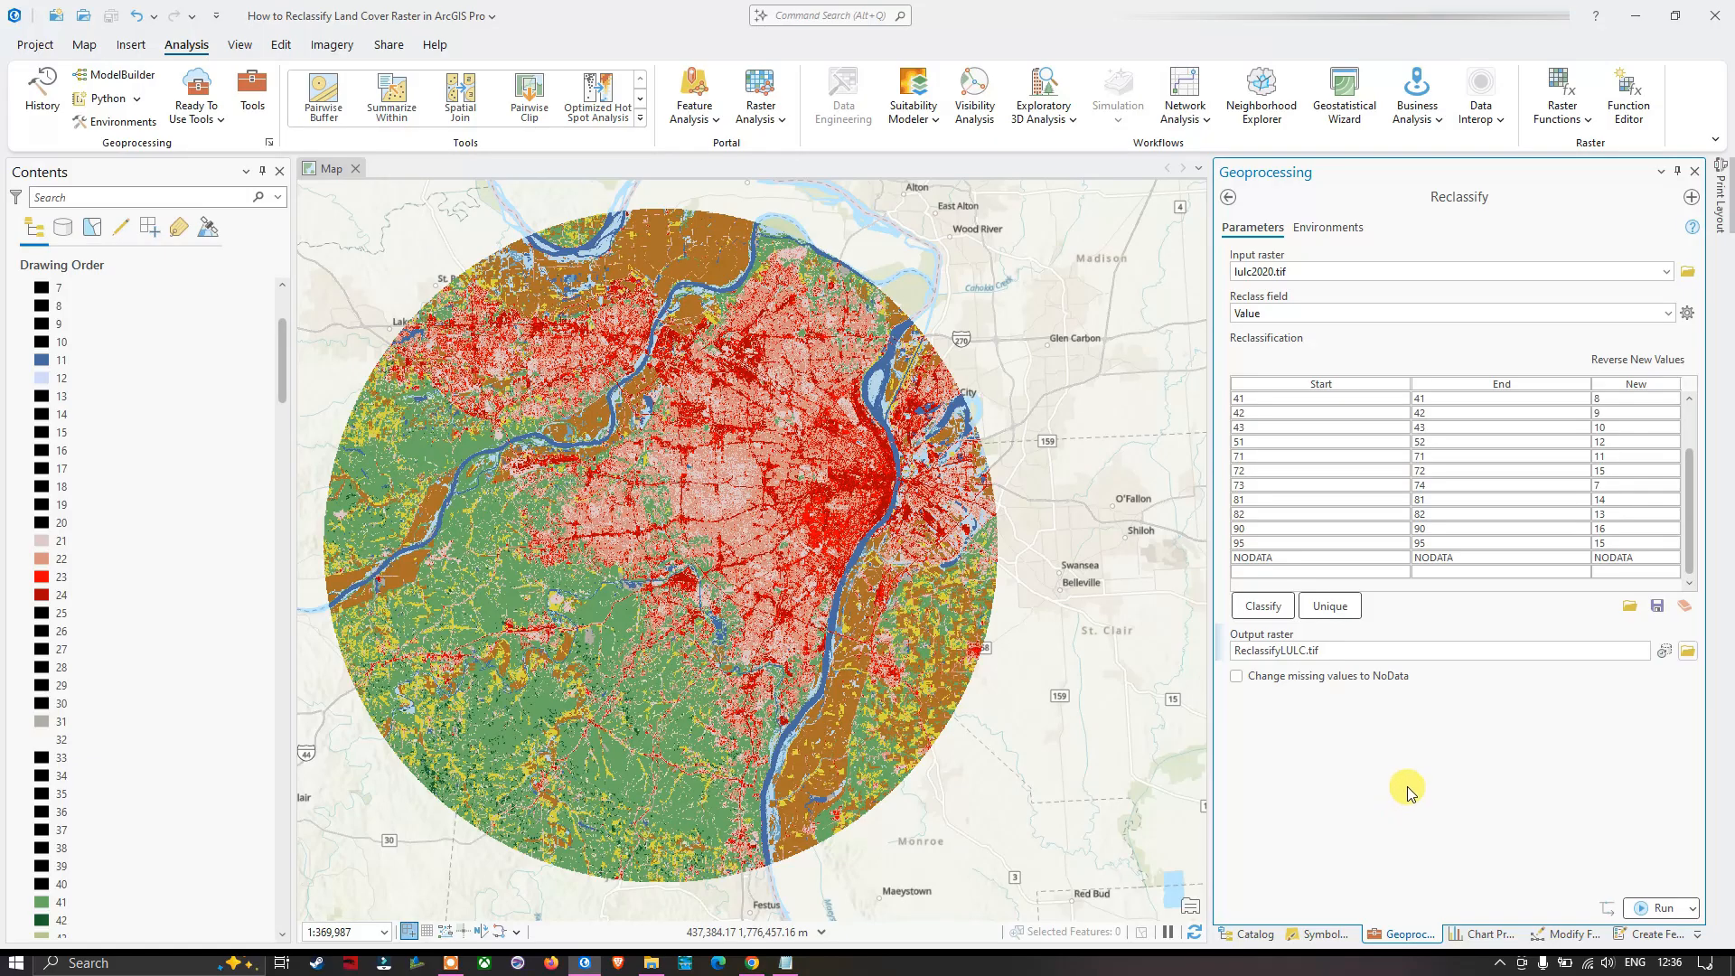
click(1658, 909)
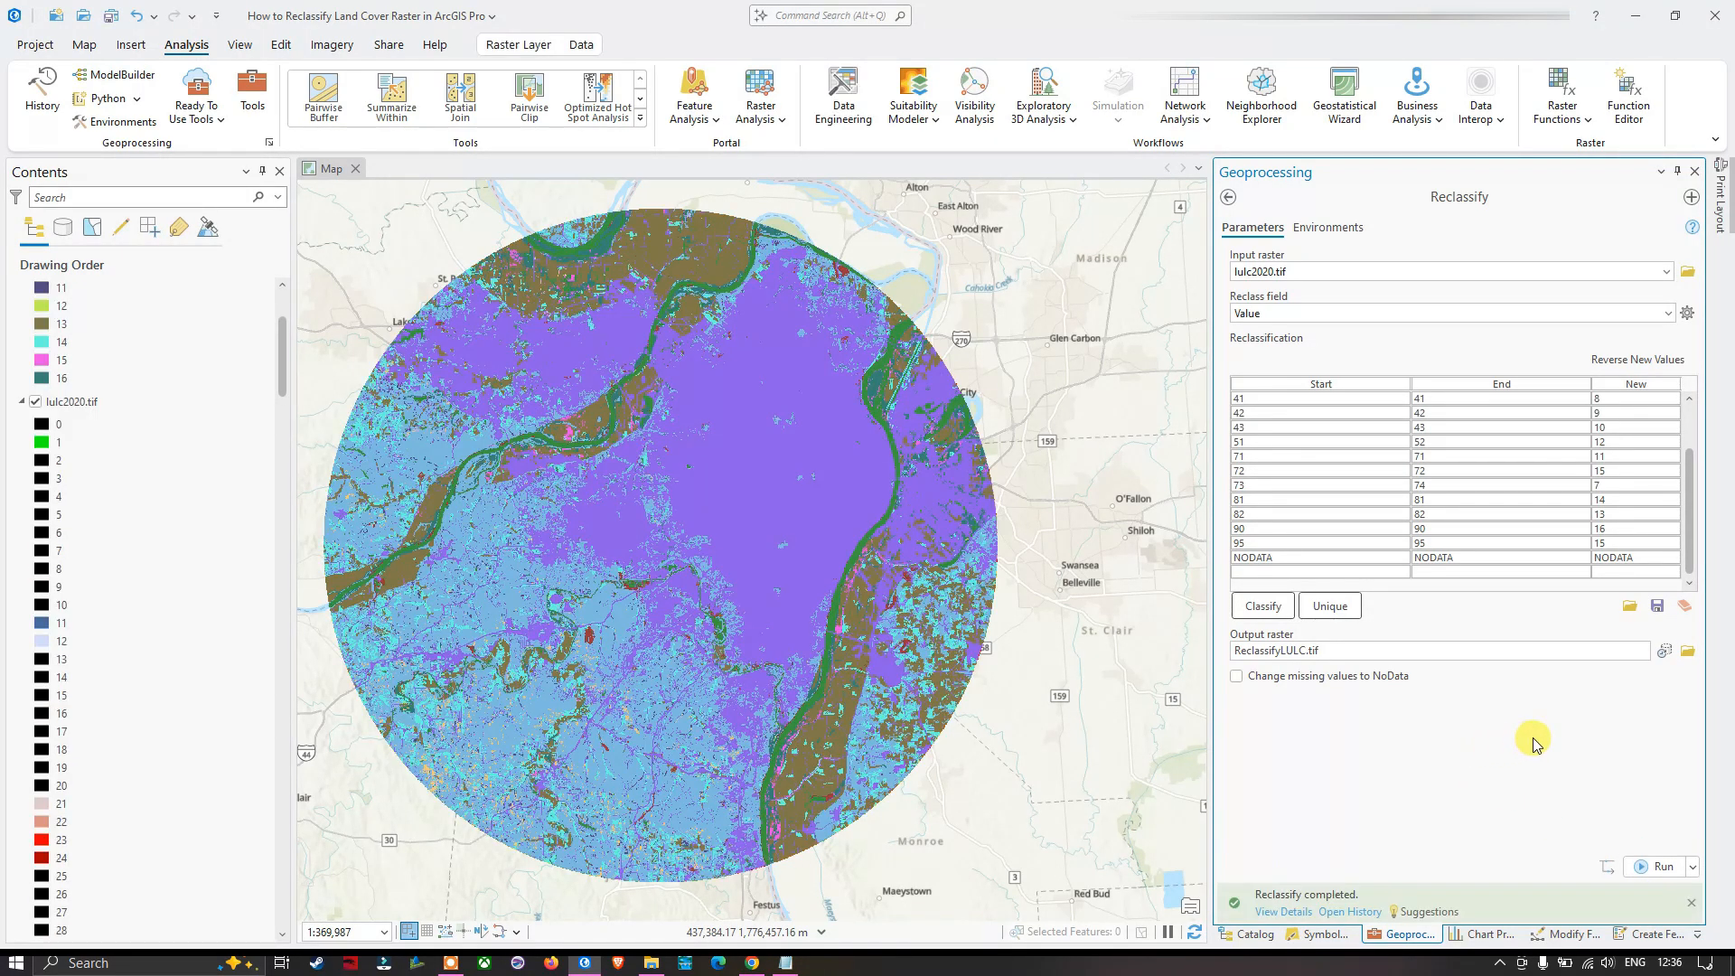
View the details of the Reclassify run and review the legend of the output raster
click(1286, 910)
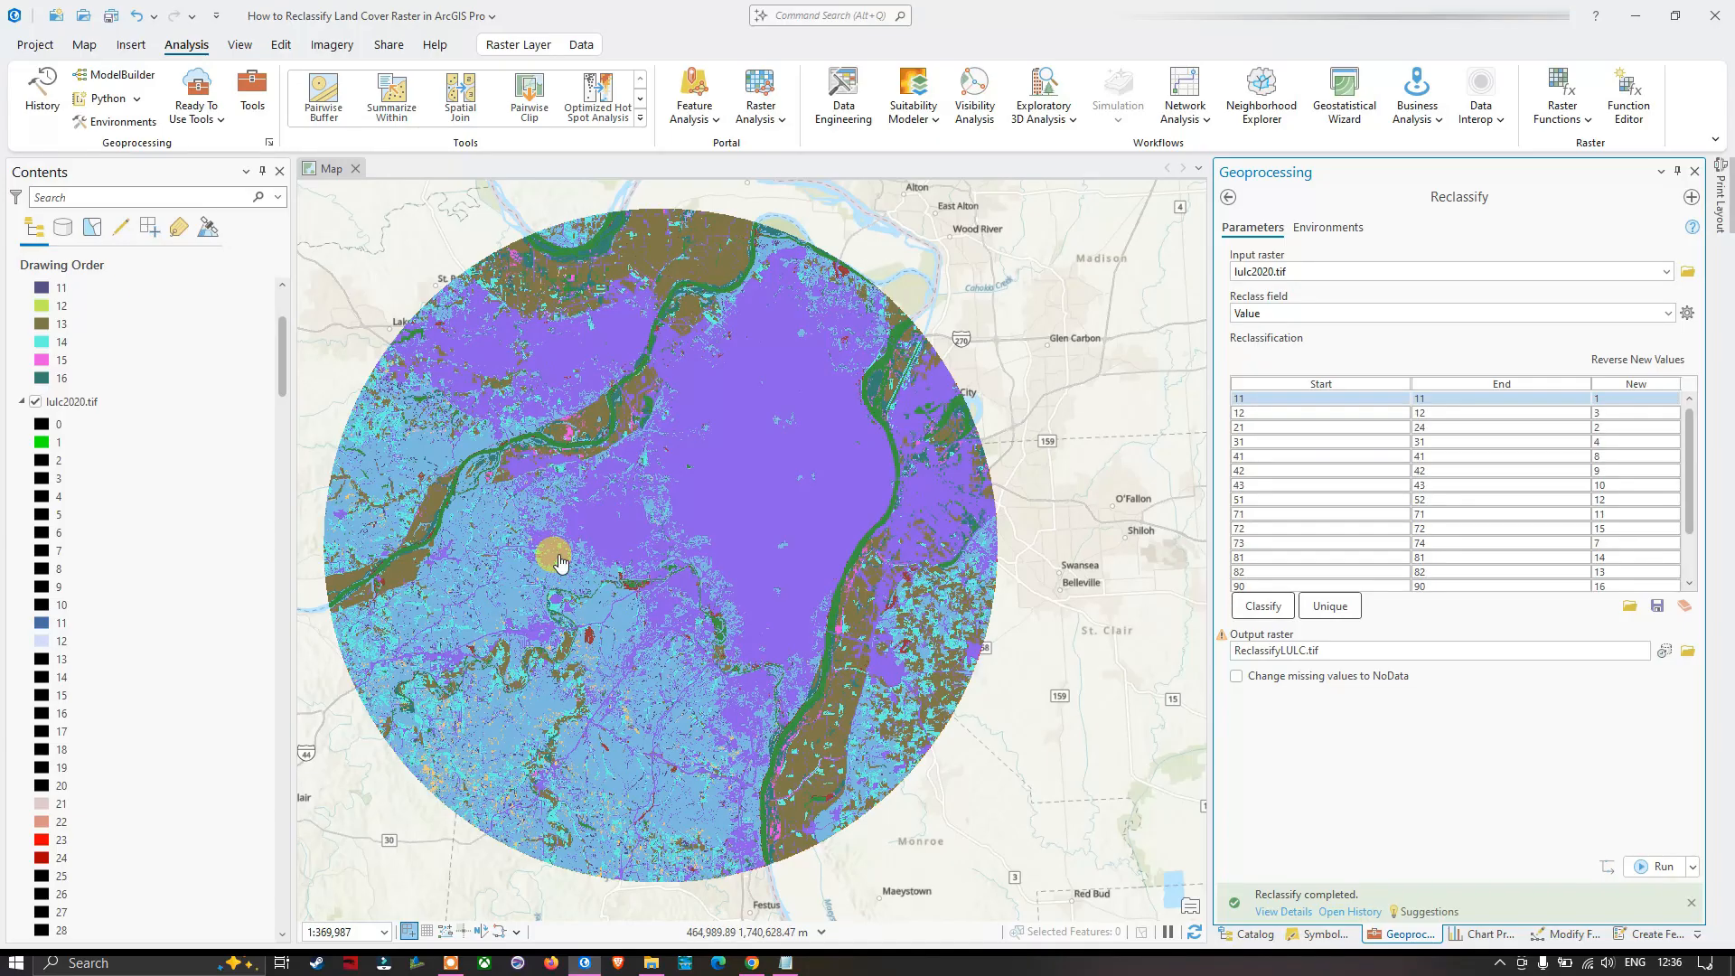
scroll(171, 334, up, 3)
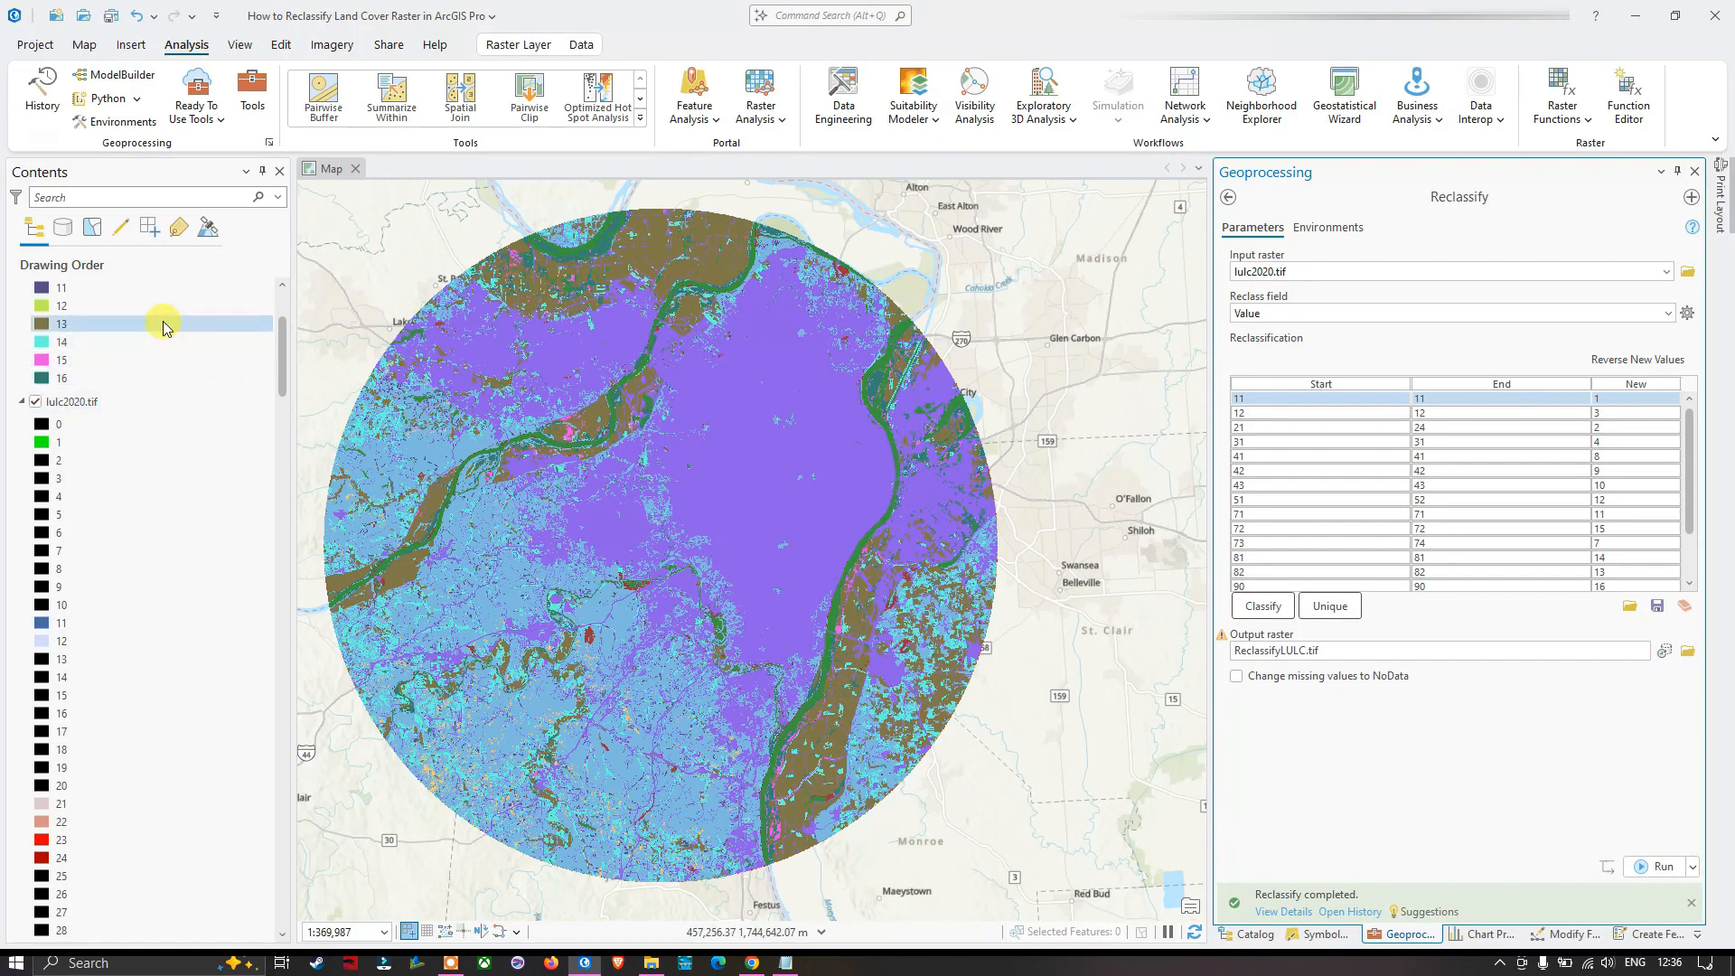
Compare the legend classes of ReclassifyLULC.tif with the full list of class values of the original lulc2020.tif
scroll(158, 344, up, 2)
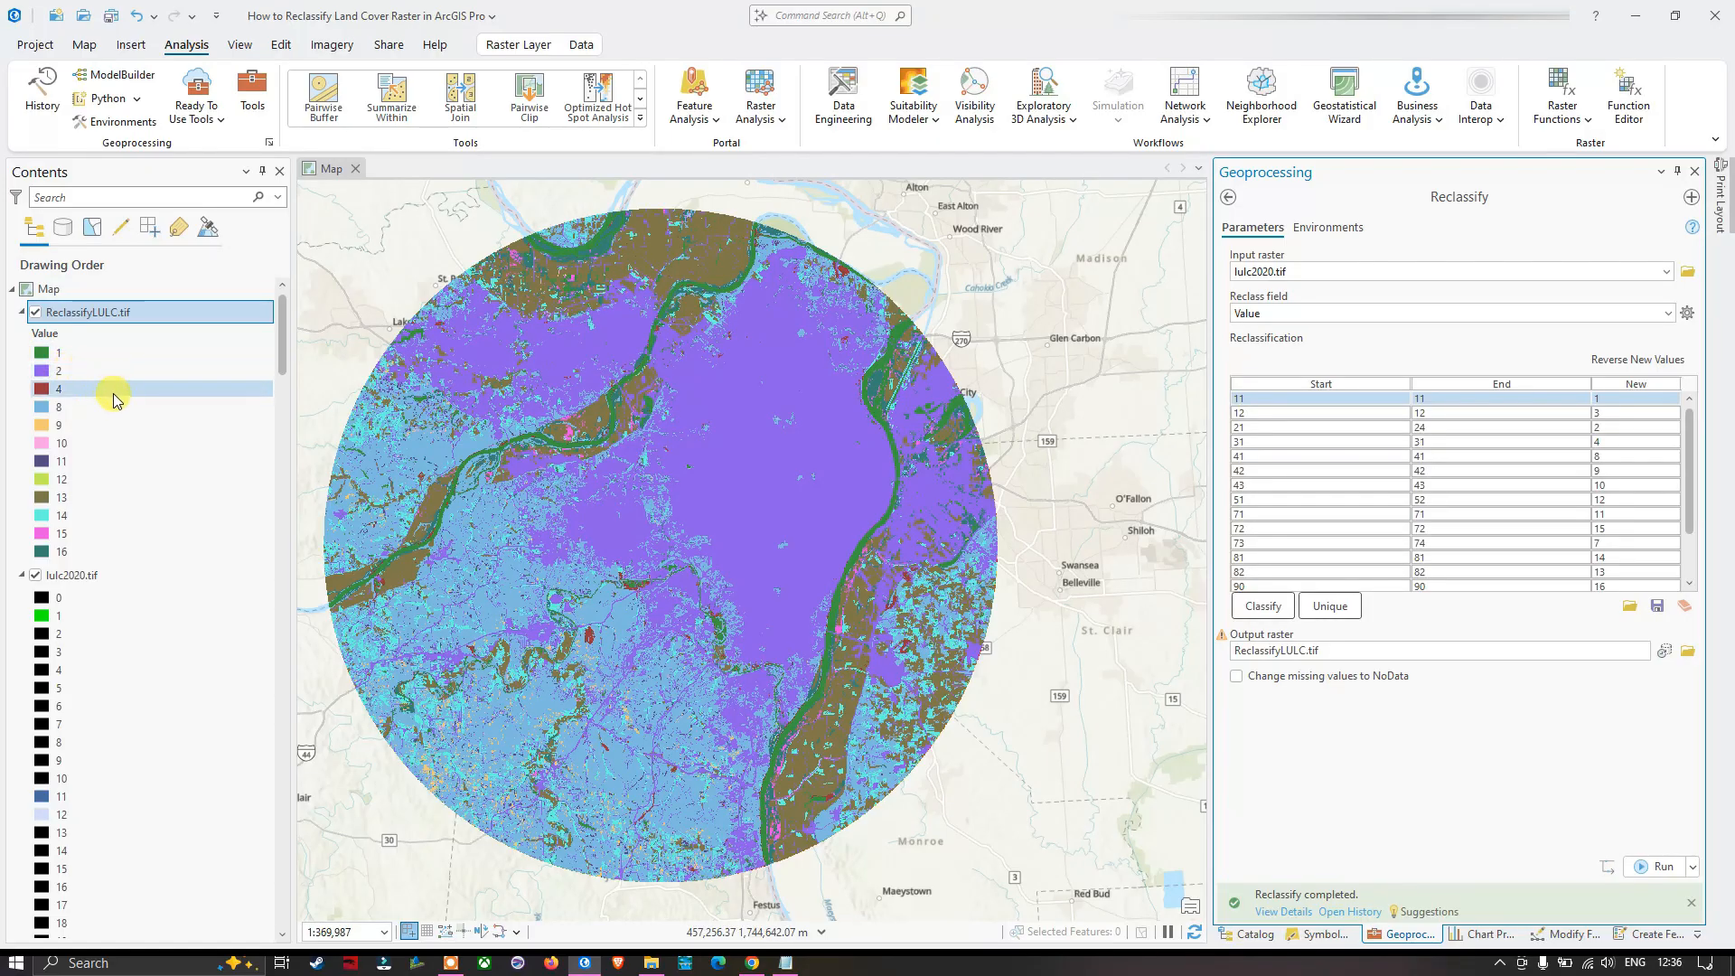
scroll(83, 408, down, 2)
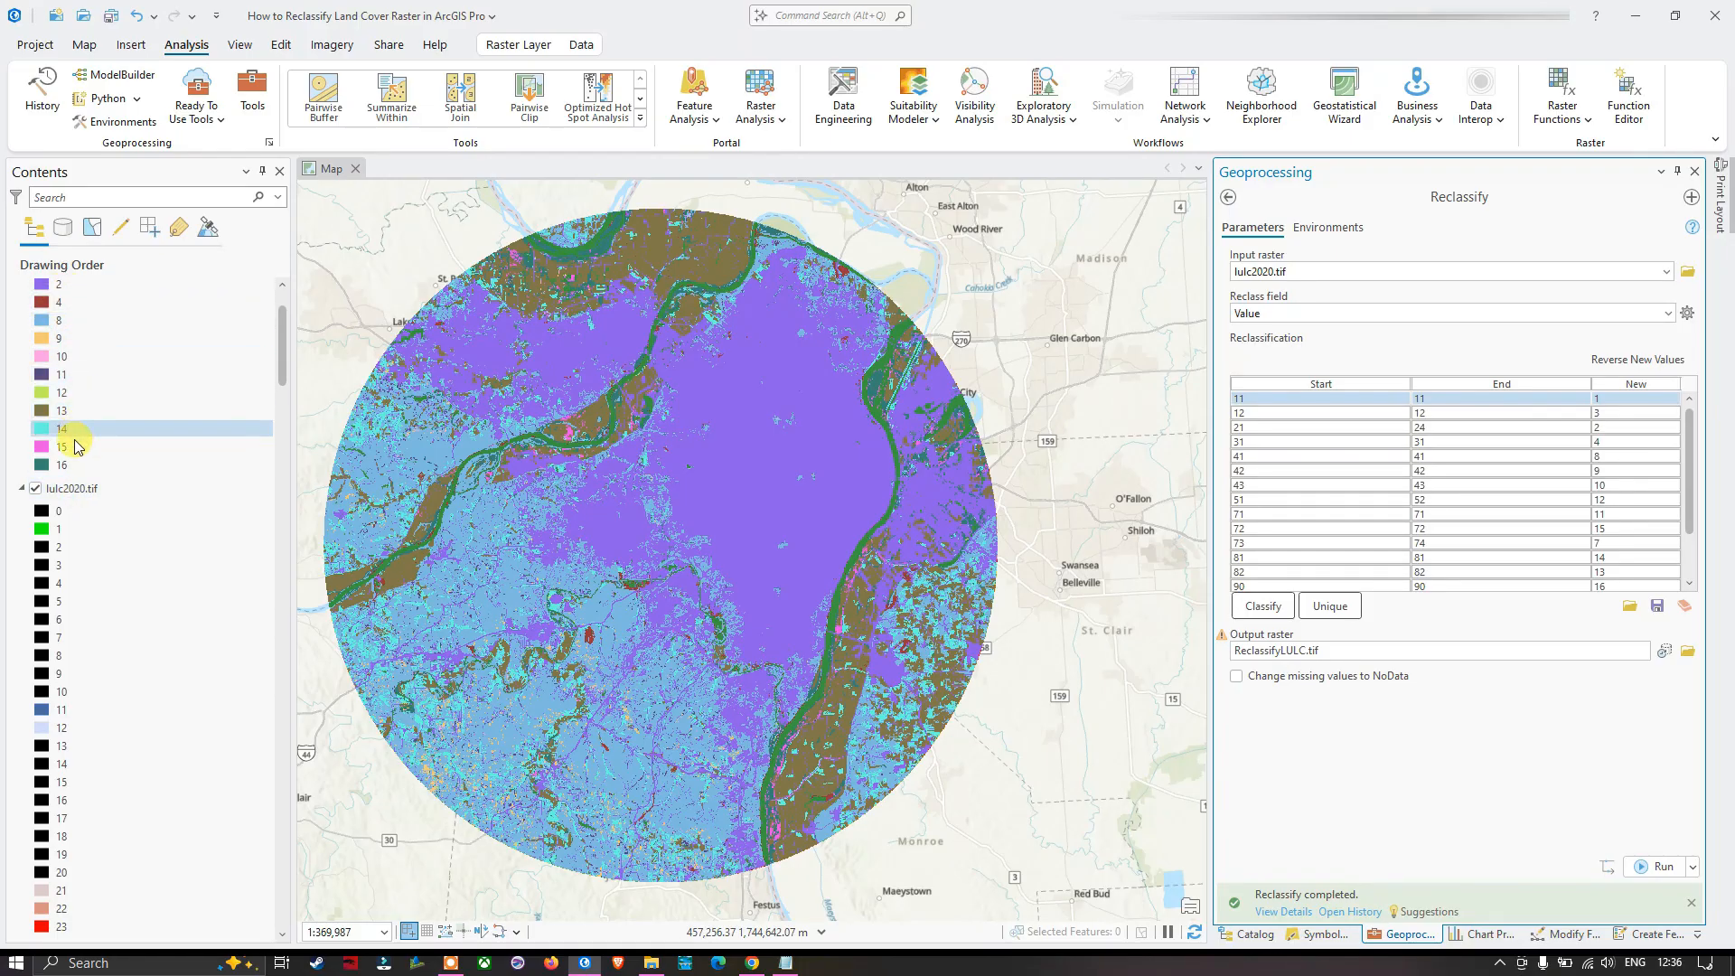
scroll(76, 461, down, 3)
scroll(77, 465, down, 20)
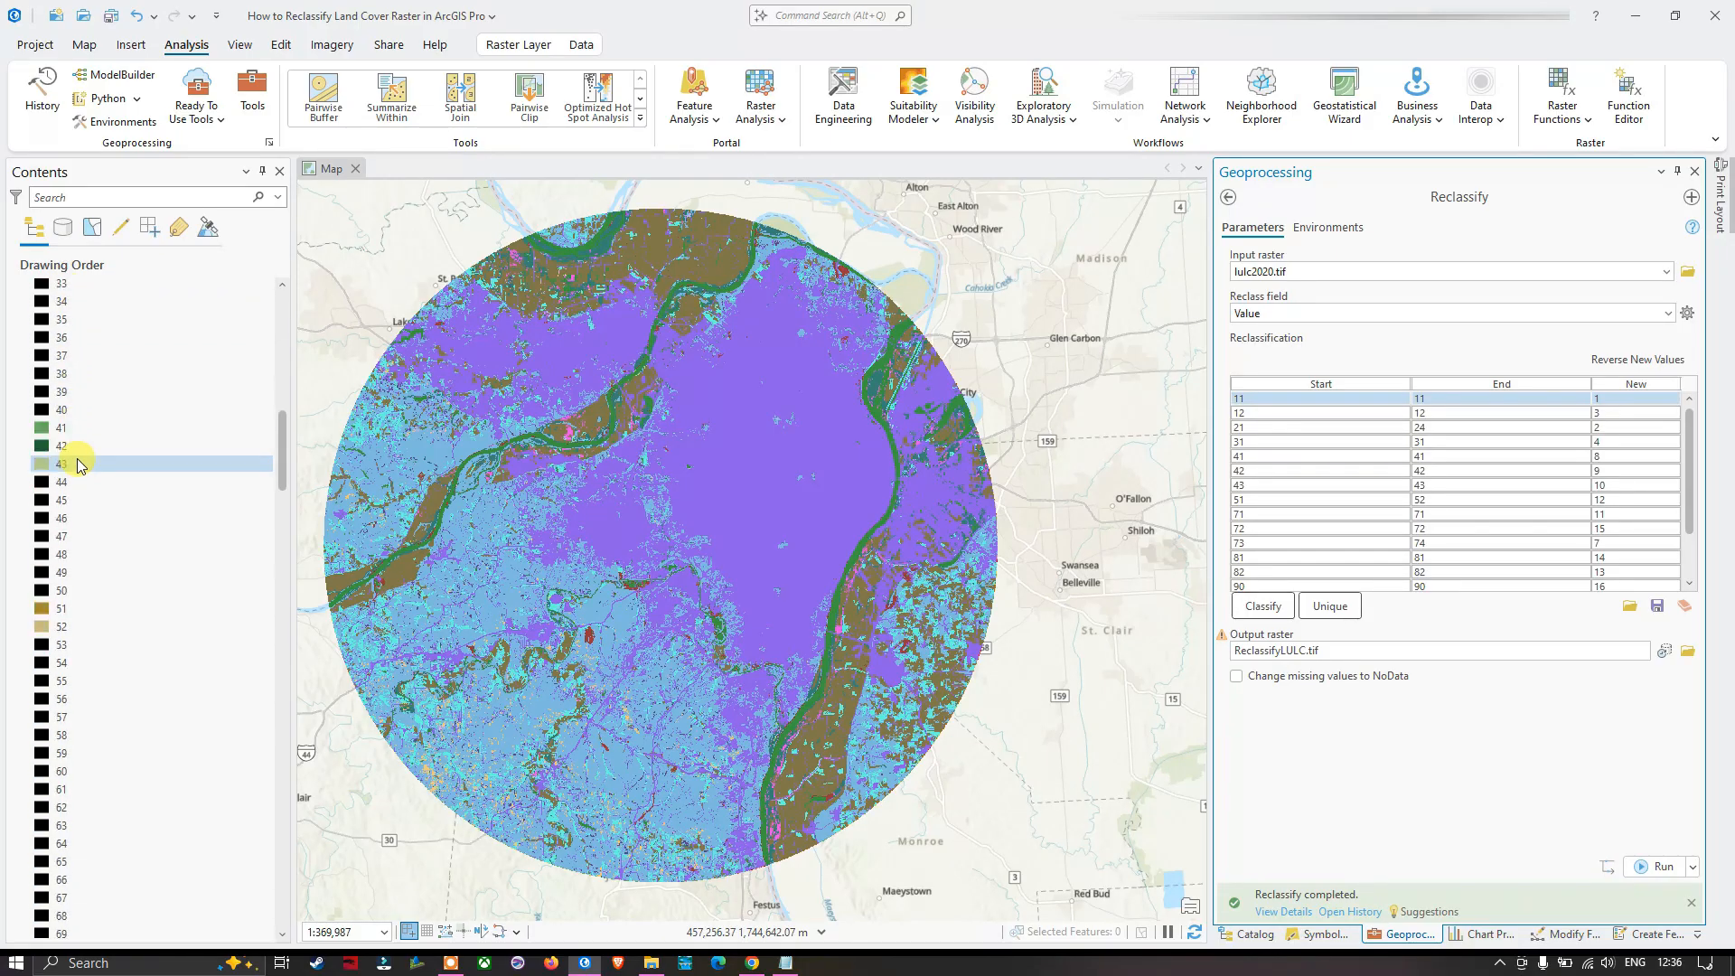
scroll(78, 465, down, 20)
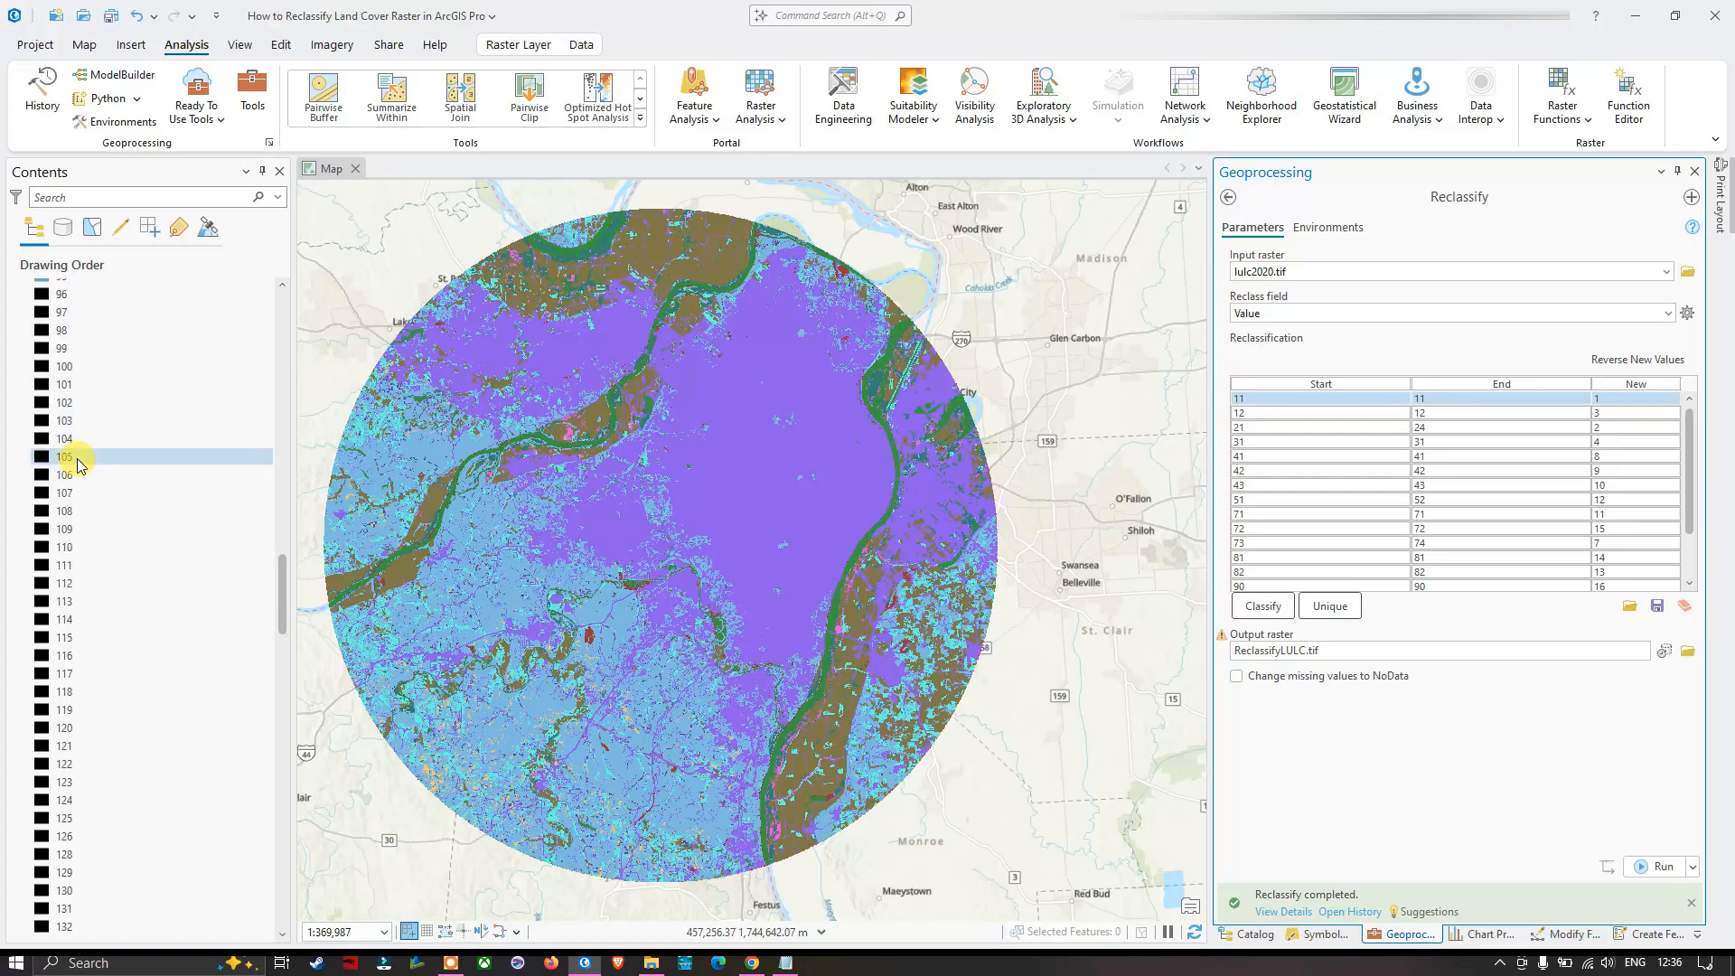
scroll(78, 465, down, 20)
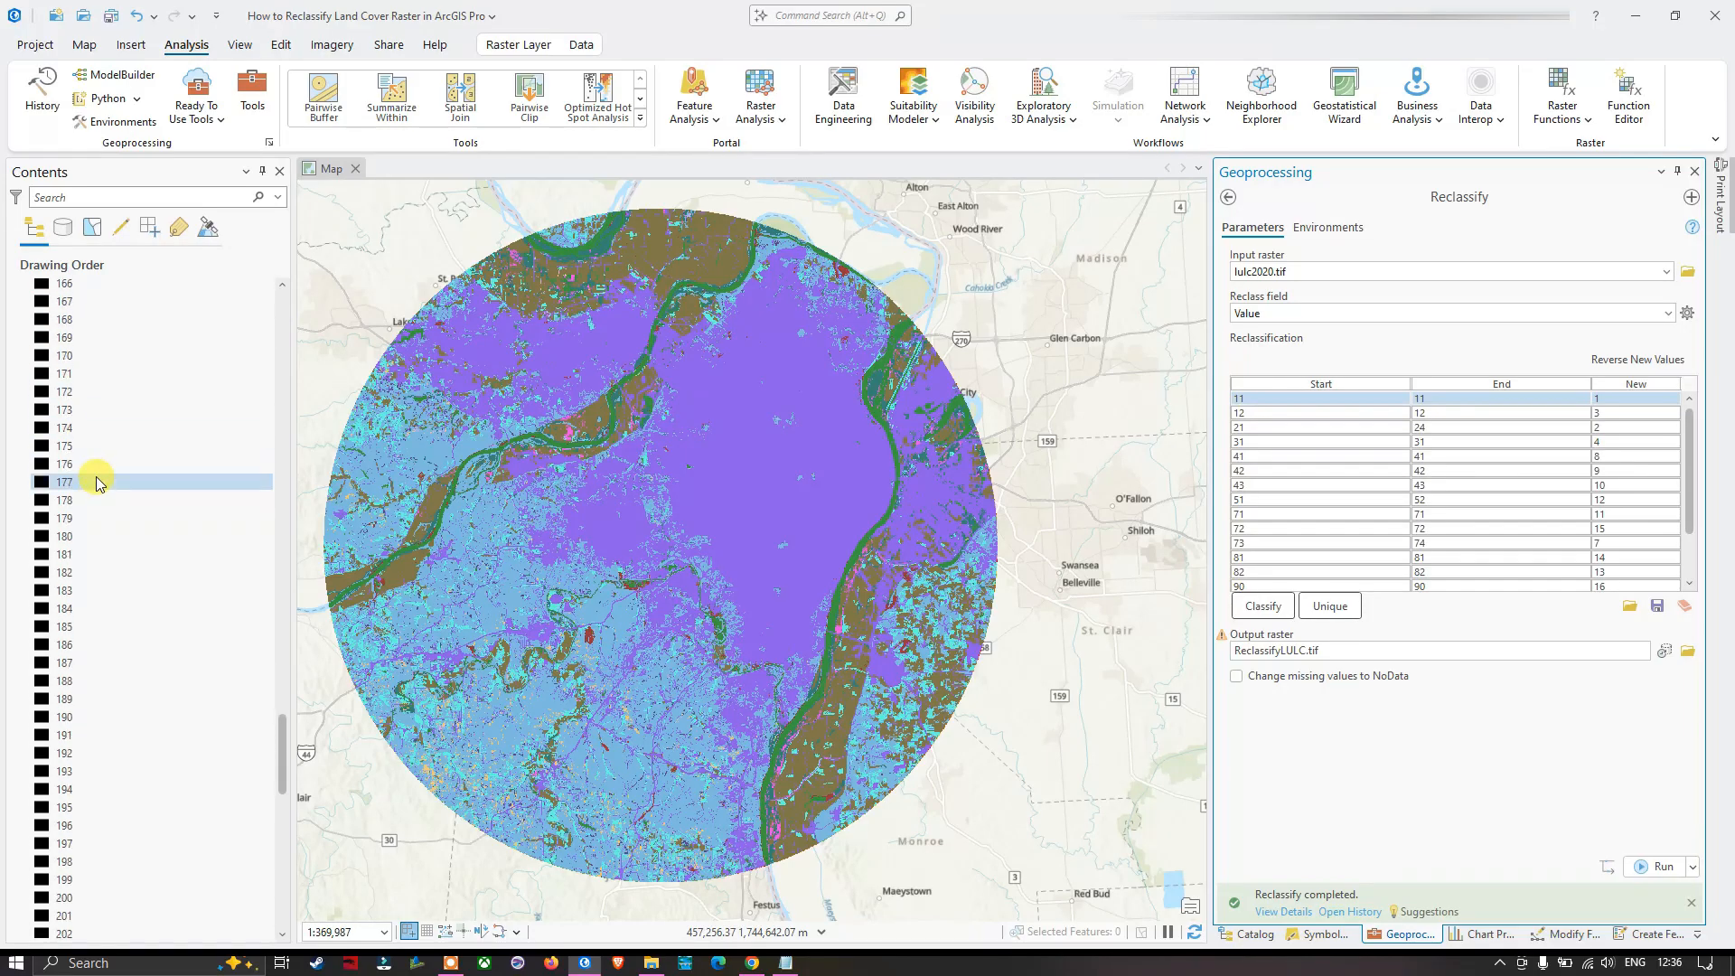
scroll(97, 485, down, 9)
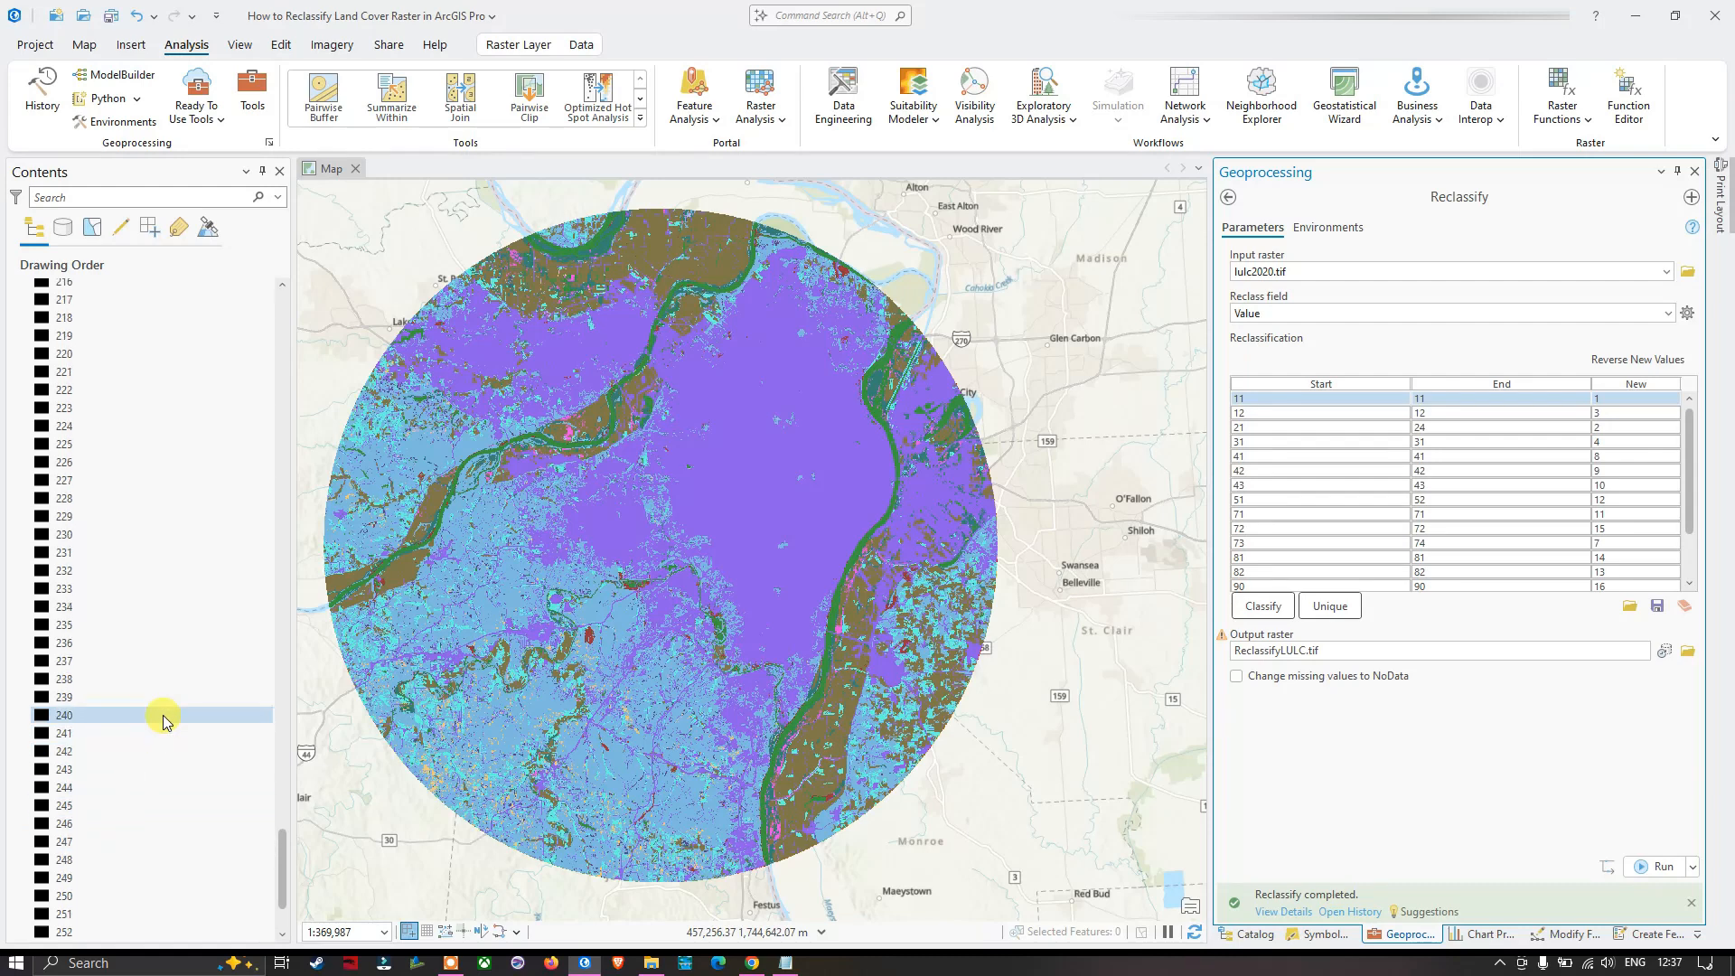
scroll(163, 713, up, 6)
click(280, 438)
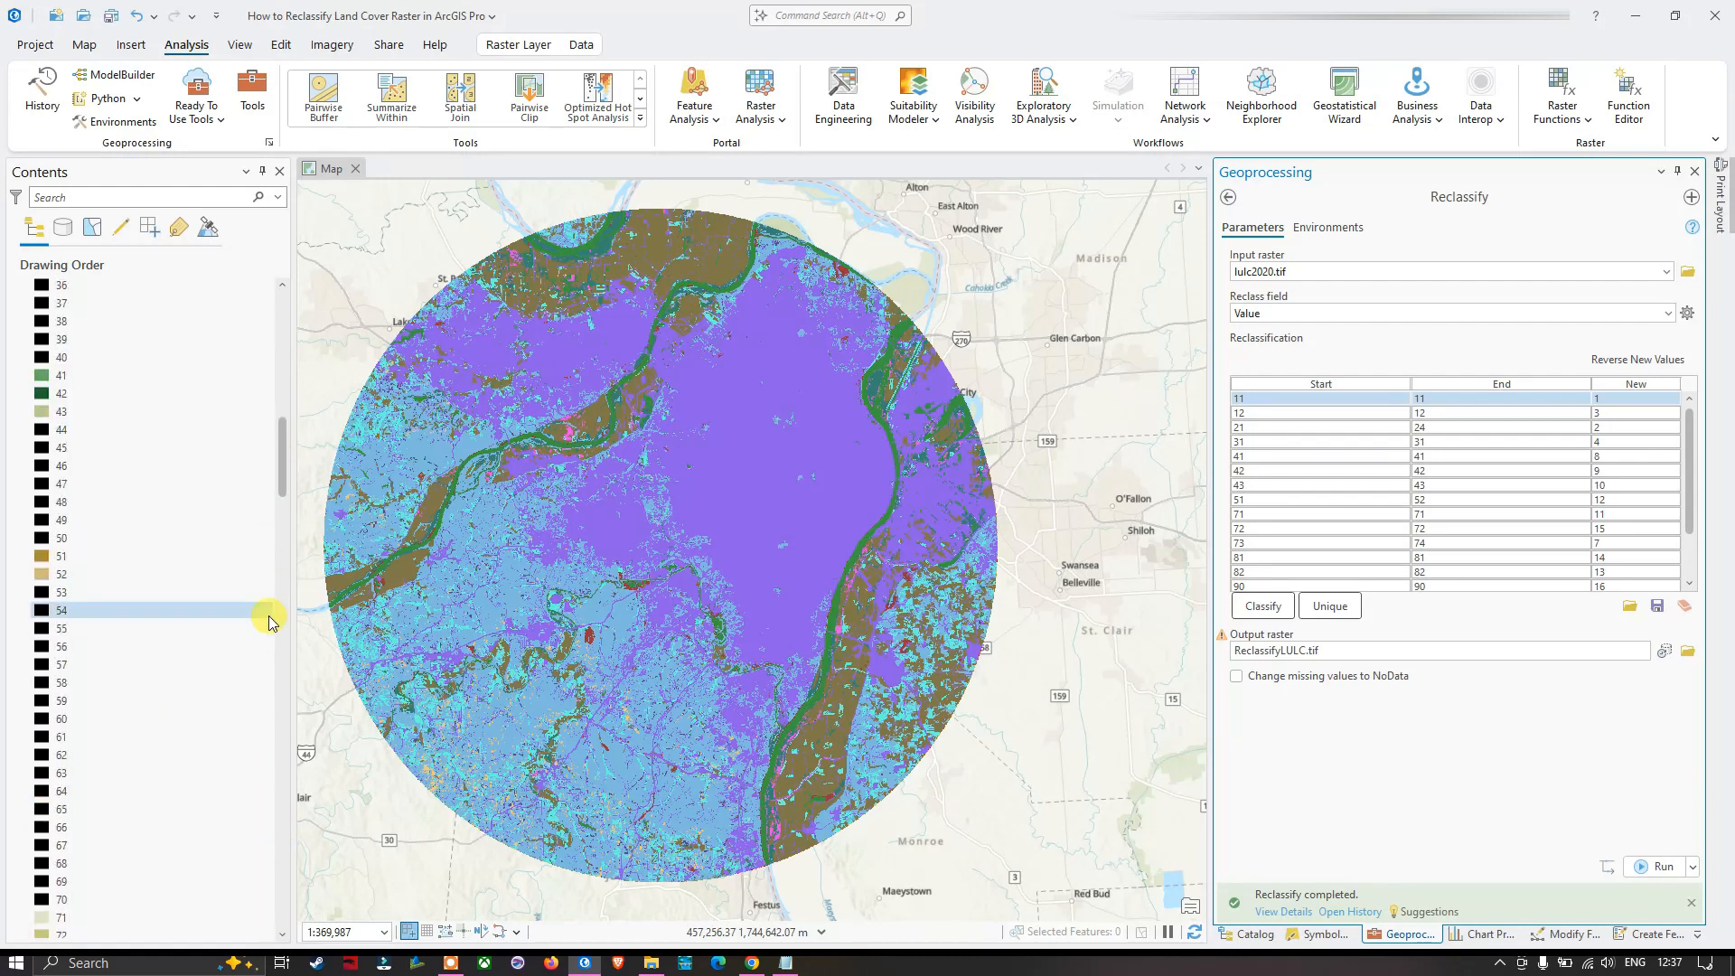
drag(279, 474, 282, 355)
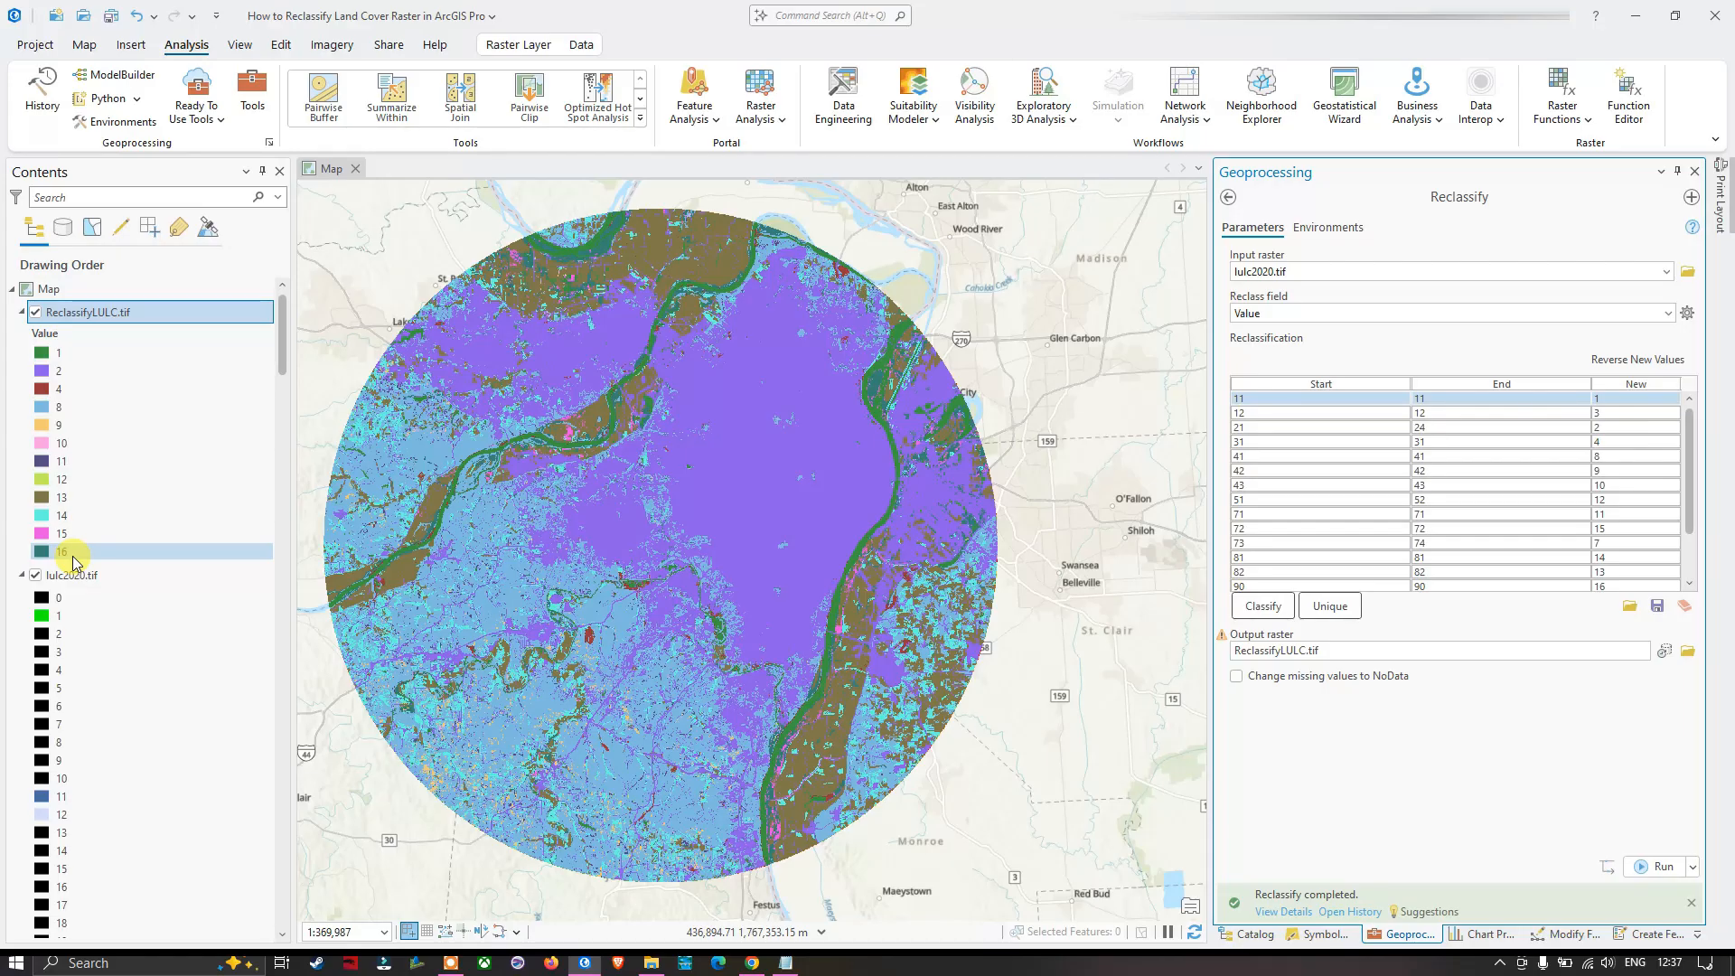
Recolour the ReclassifyLULC.tif legend, setting class 1 to blue and class 2 to red
click(42, 352)
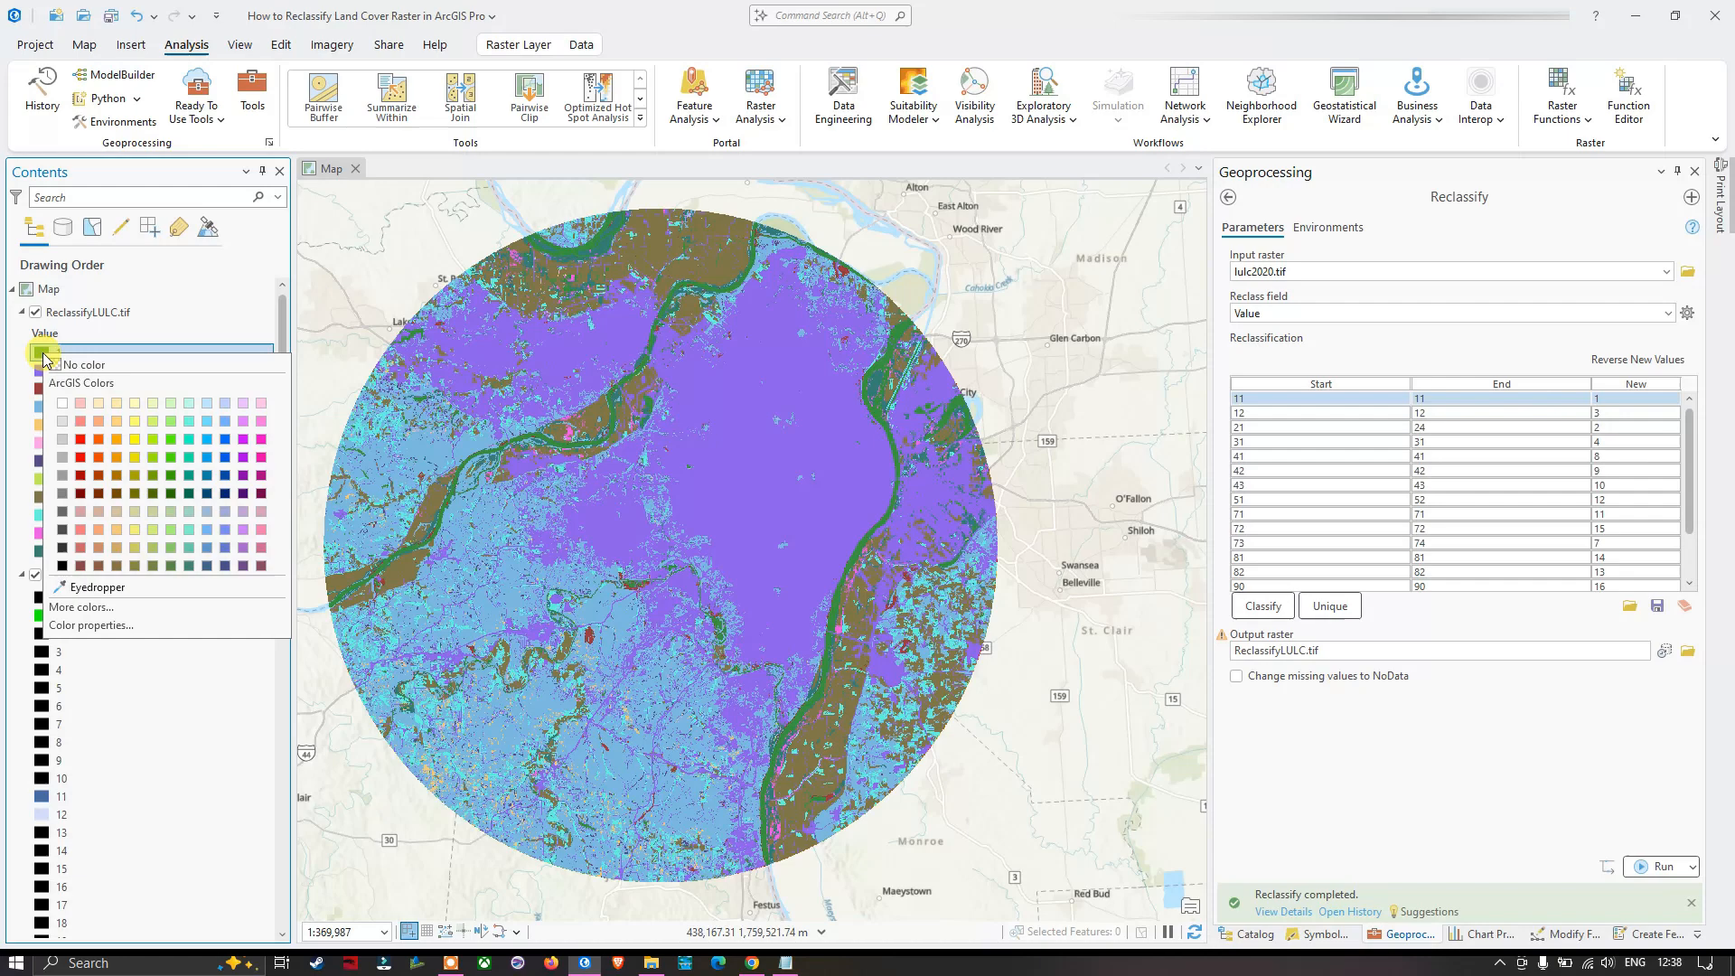
click(226, 439)
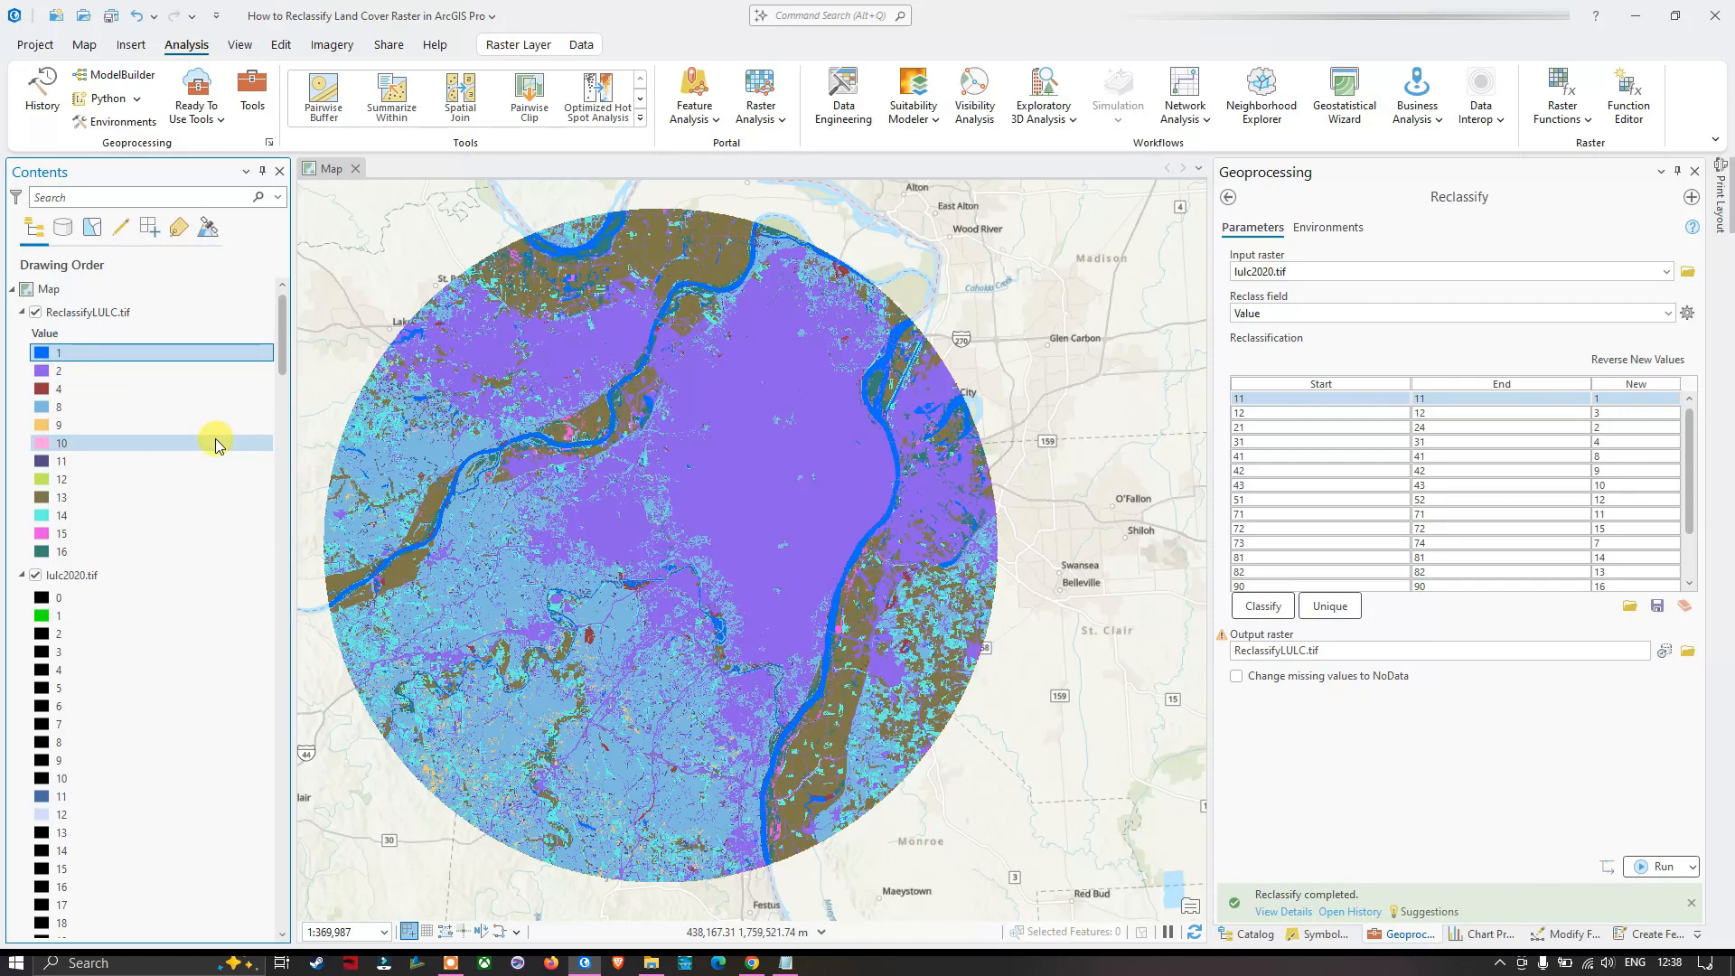
click(43, 373)
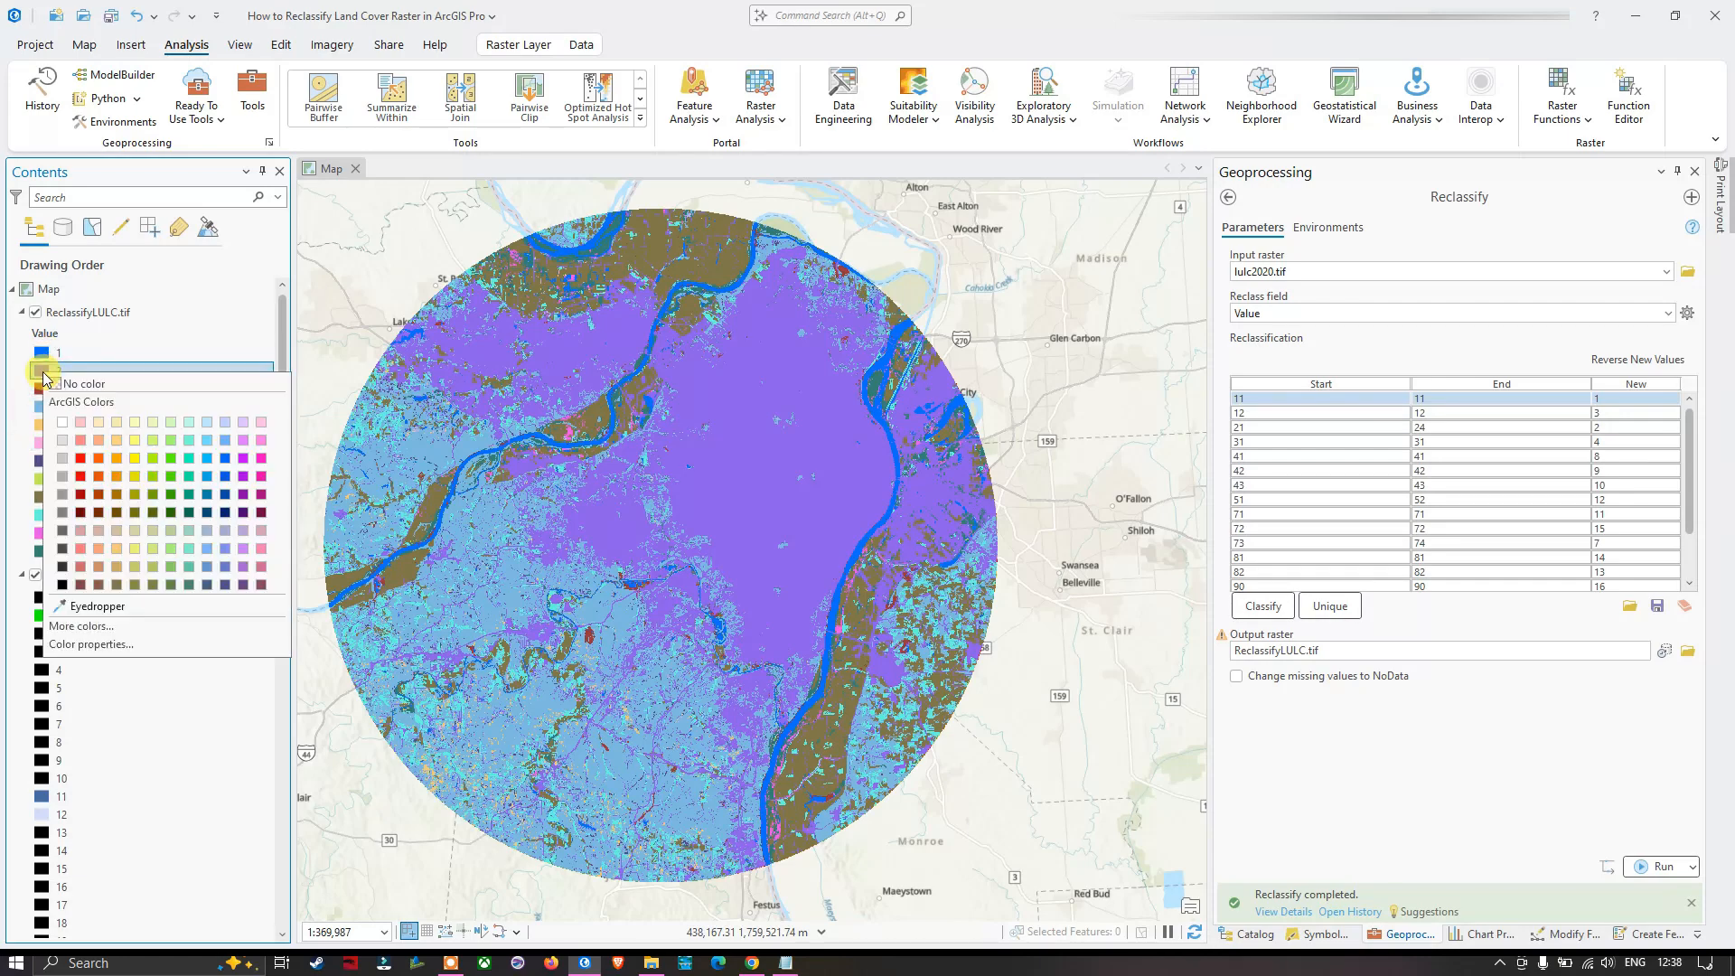
click(81, 459)
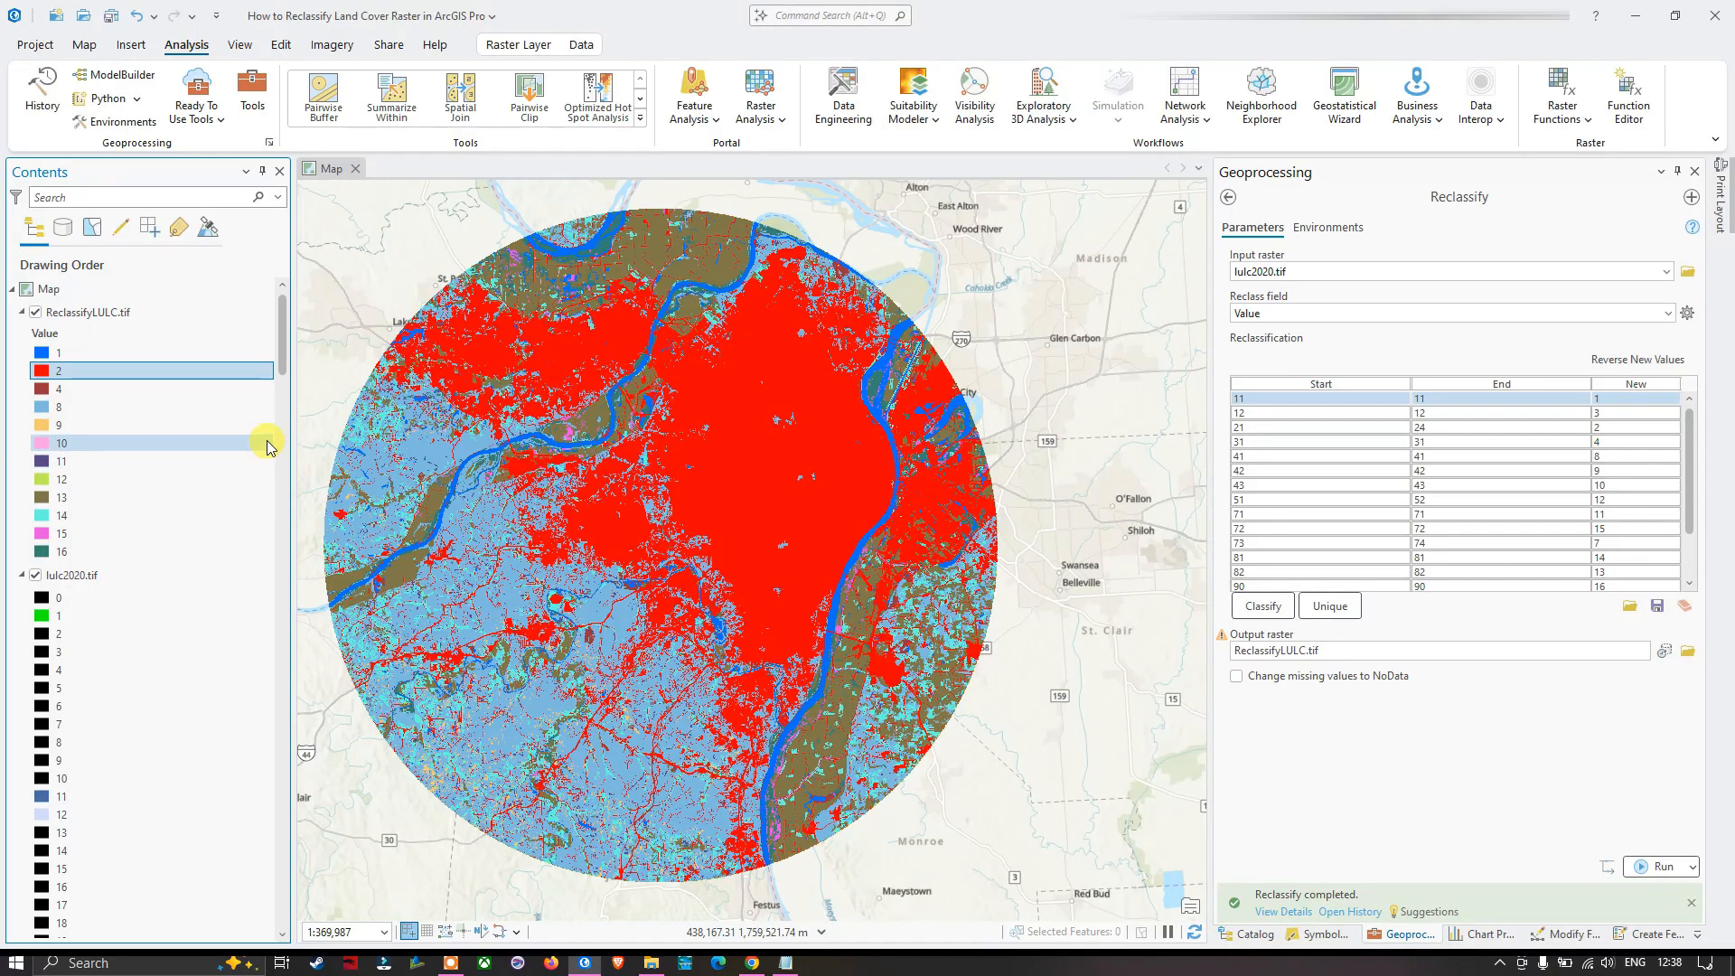